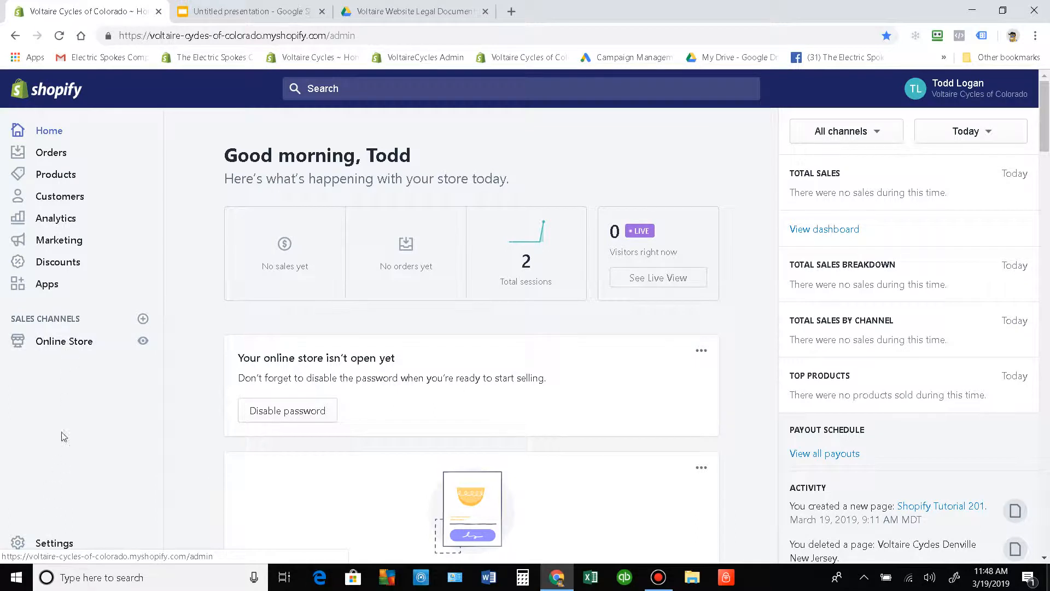
# Step: Open the online store's list of pages
pyautogui.click(76, 343)
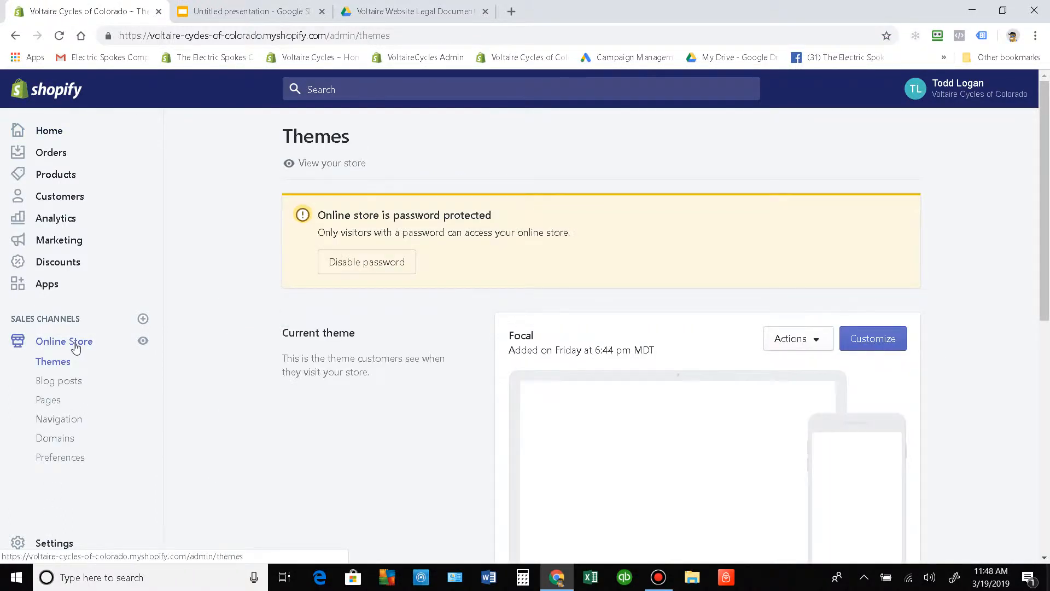
pyautogui.scroll(-2, 320, 423)
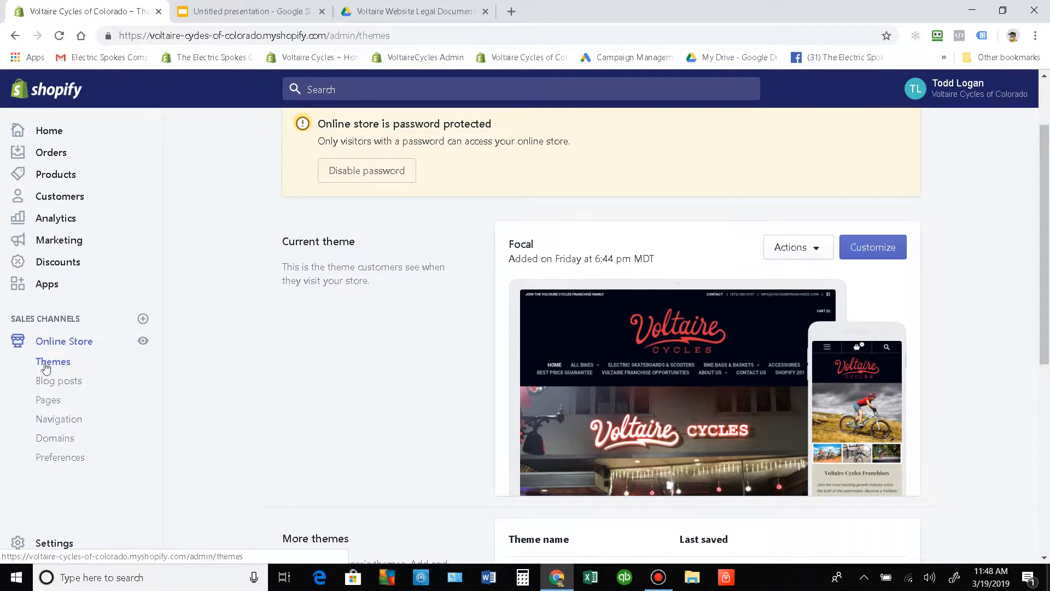
pyautogui.click(54, 402)
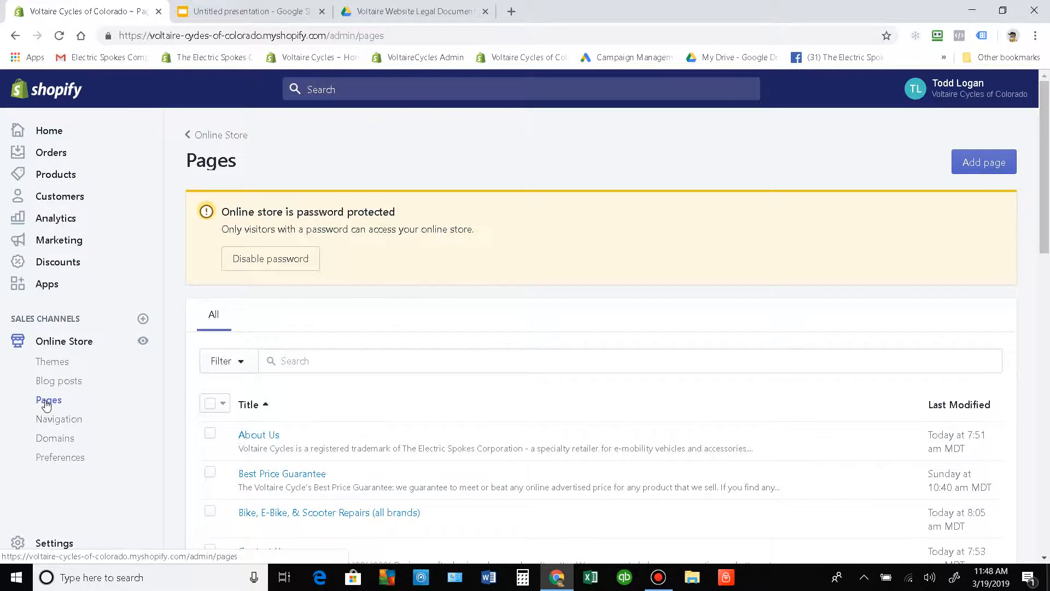
# Step: Examine the full list of store pages, looking for the privacy, return, shipping and terms of service pages
pyautogui.scroll(-5, 300, 253)
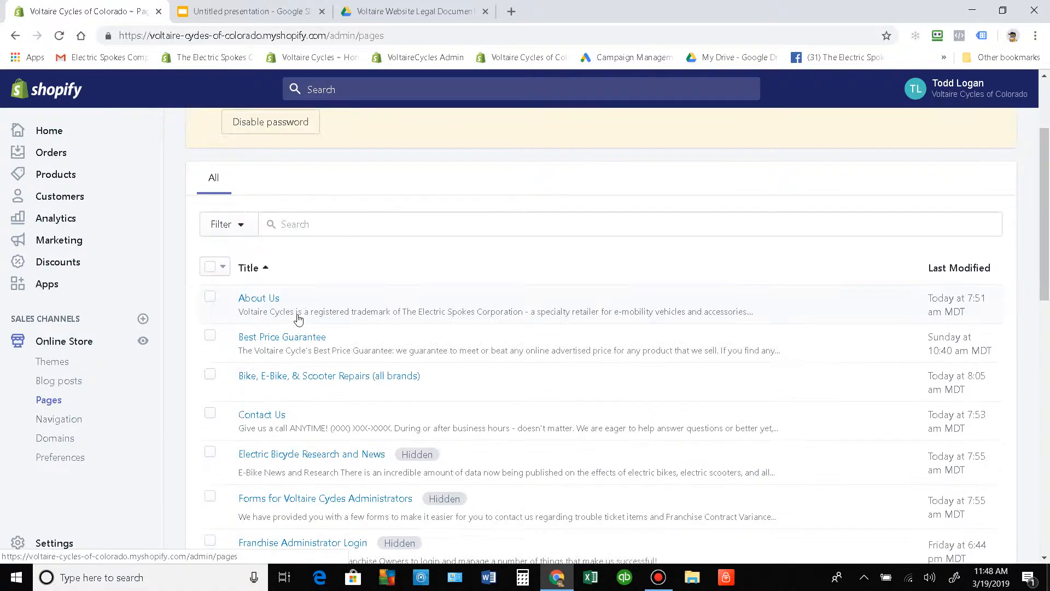
pyautogui.scroll(-2, 349, 263)
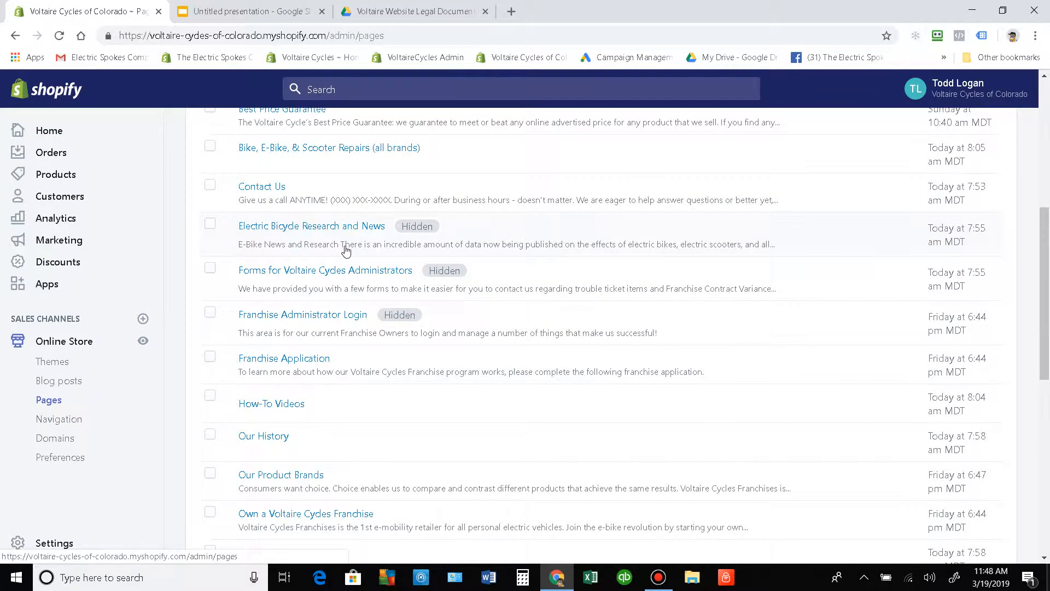
pyautogui.scroll(5, 345, 246)
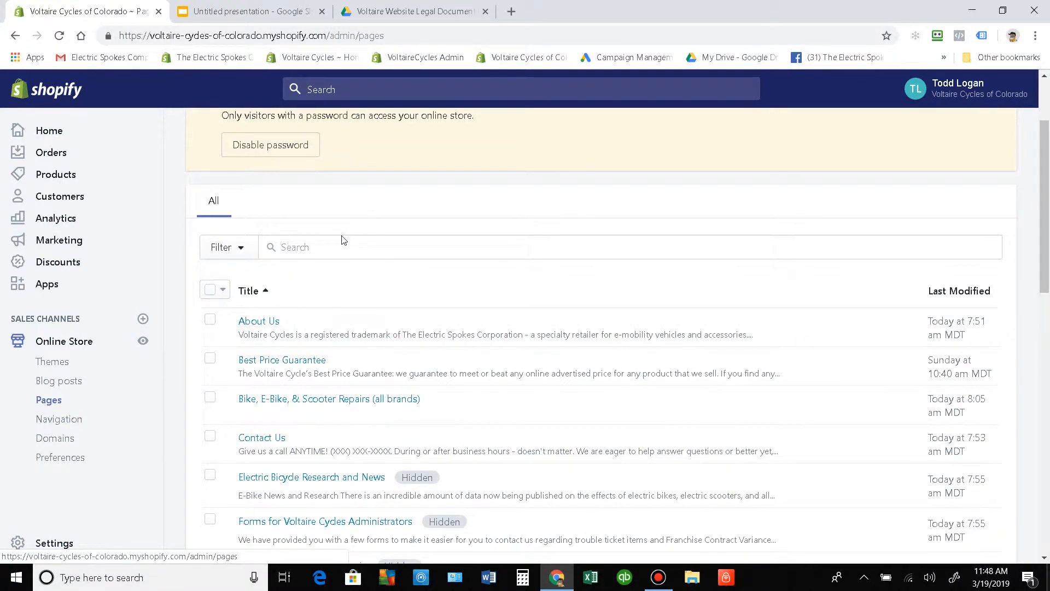
pyautogui.scroll(-4, 343, 241)
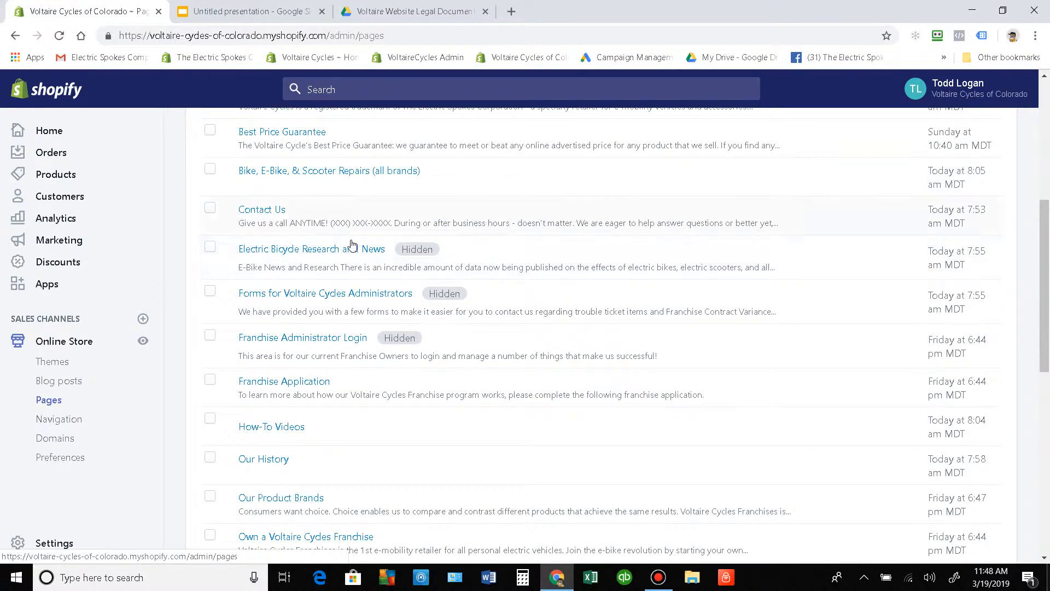
pyautogui.scroll(-5, 352, 244)
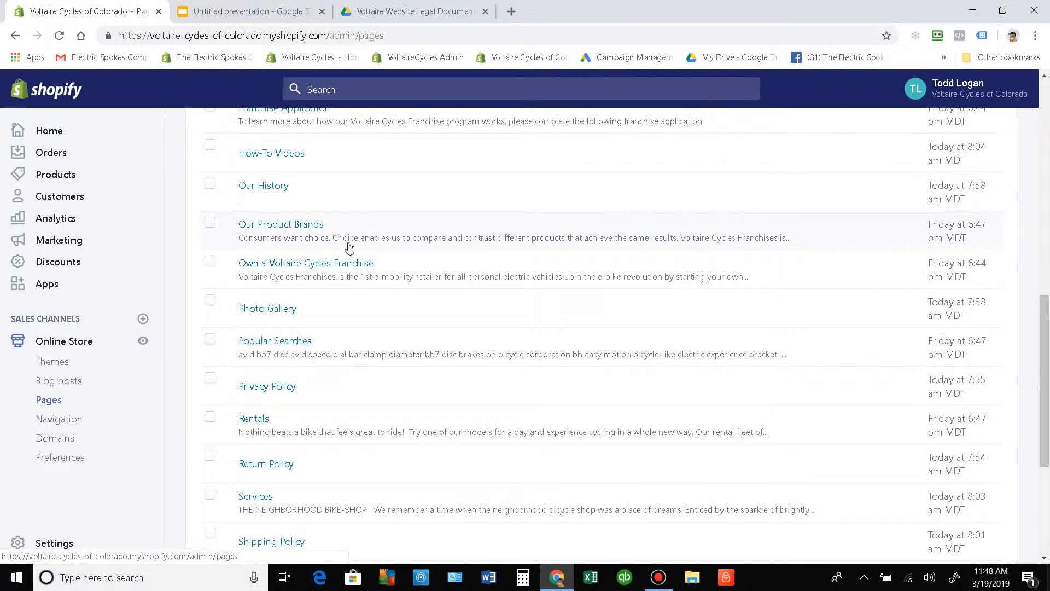
pyautogui.scroll(-2, 348, 248)
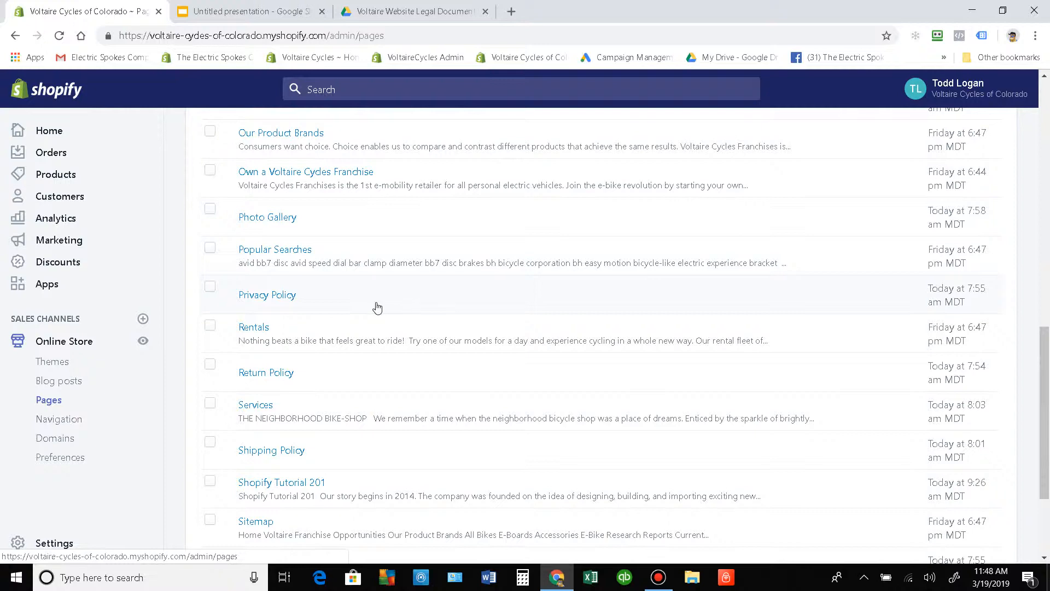
pyautogui.scroll(-3, 376, 290)
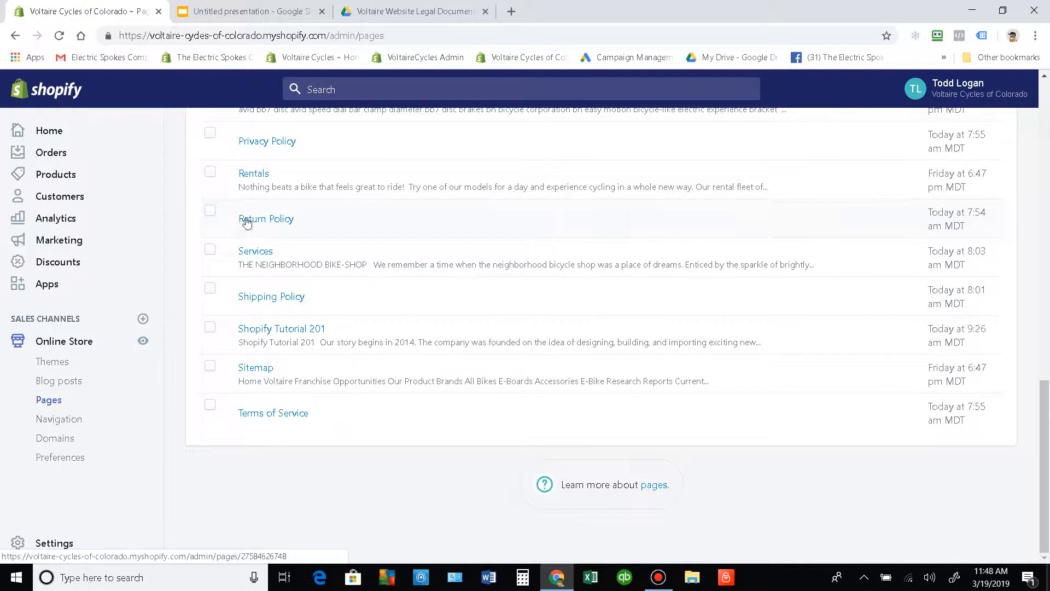
pyautogui.scroll(1, 294, 219)
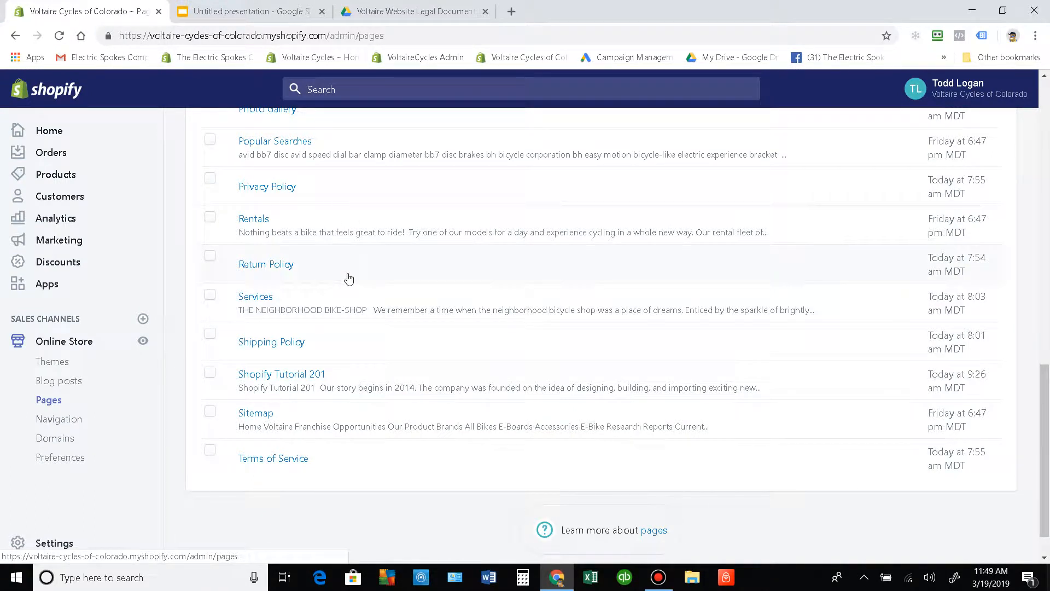
# Step: Switch to the Voltaire Website Legal Documents folder in Google Drive and open the Voltaire Cycles Privacy Policy at its consent section
pyautogui.click(436, 10)
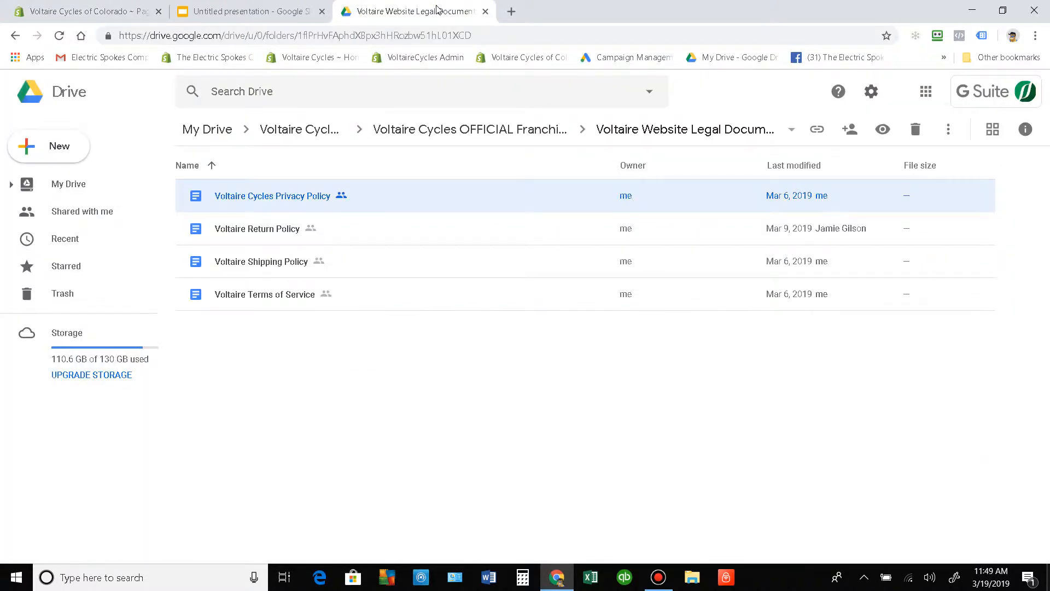
pyautogui.click(420, 479)
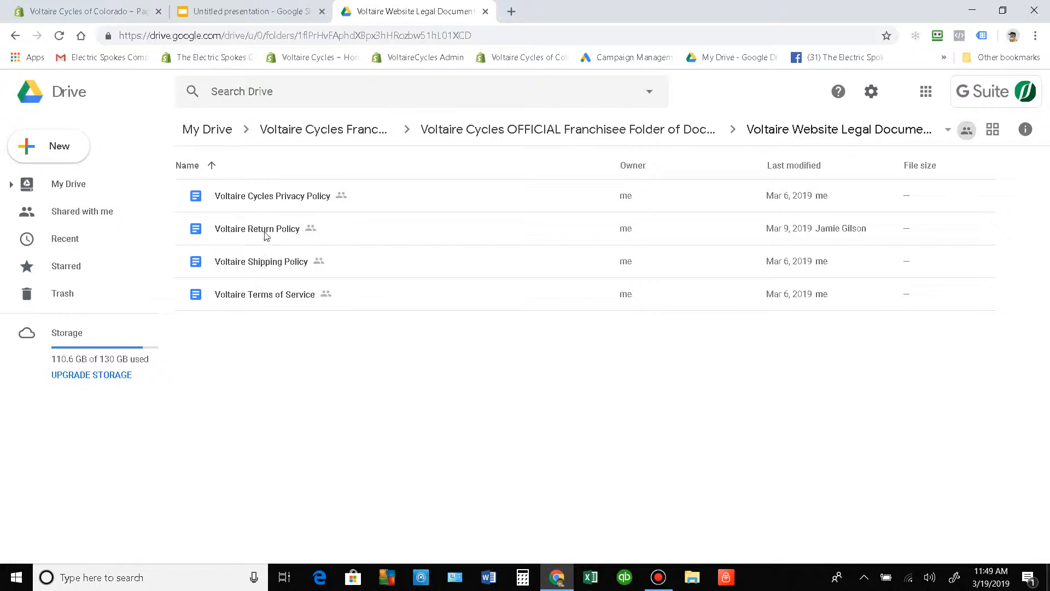
pyautogui.doubleClick(268, 203)
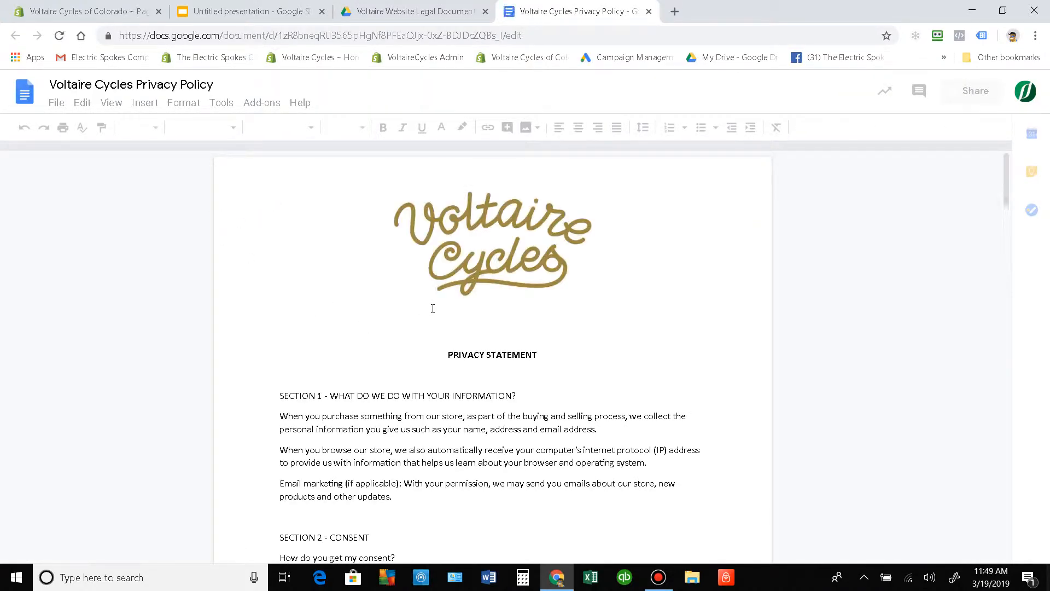
pyautogui.scroll(-3, 435, 311)
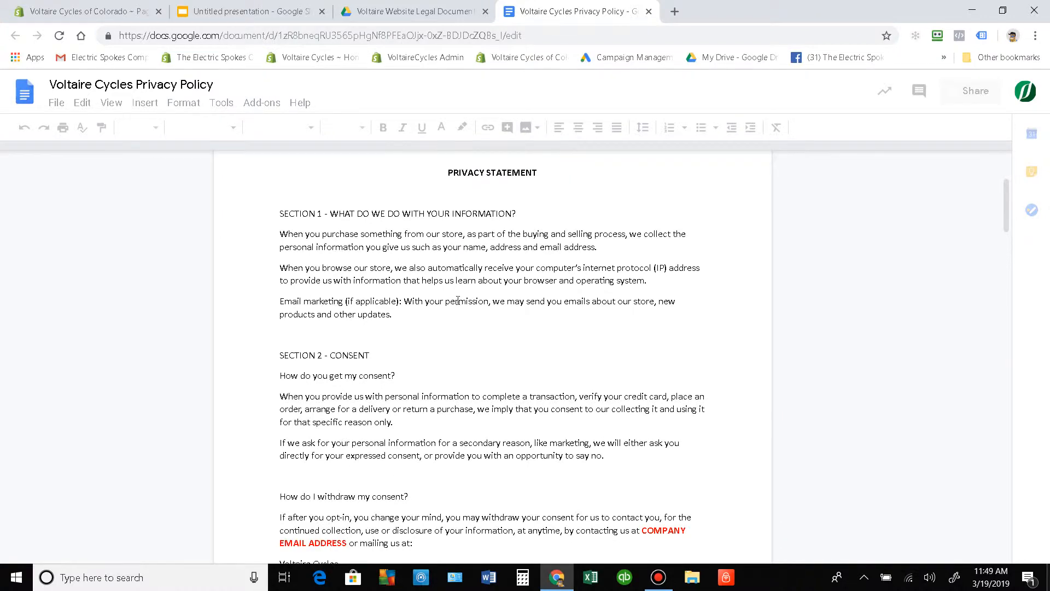
pyautogui.scroll(-2, 458, 300)
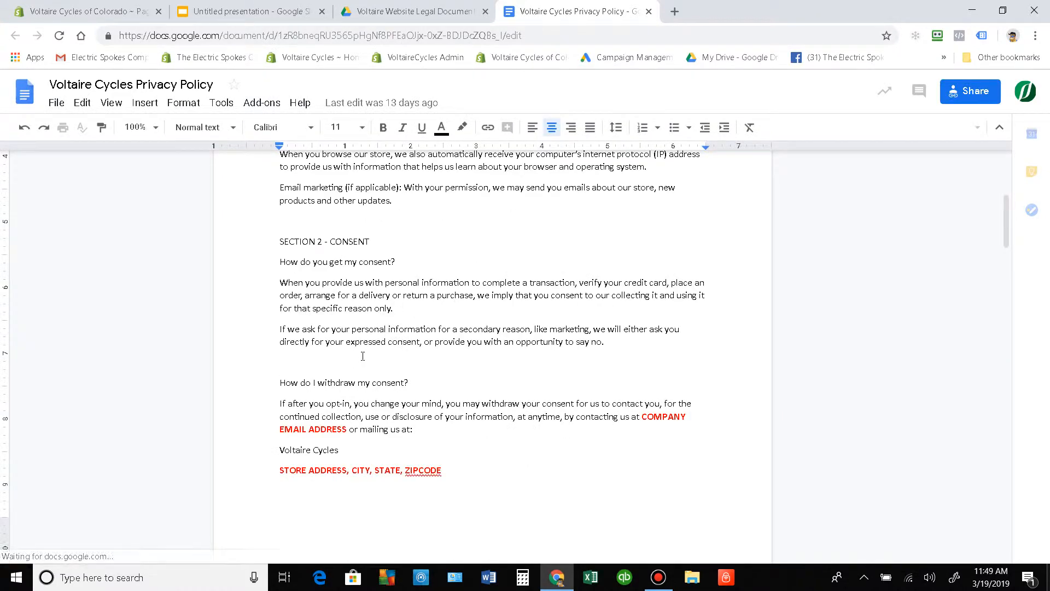
pyautogui.scroll(-3, 366, 328)
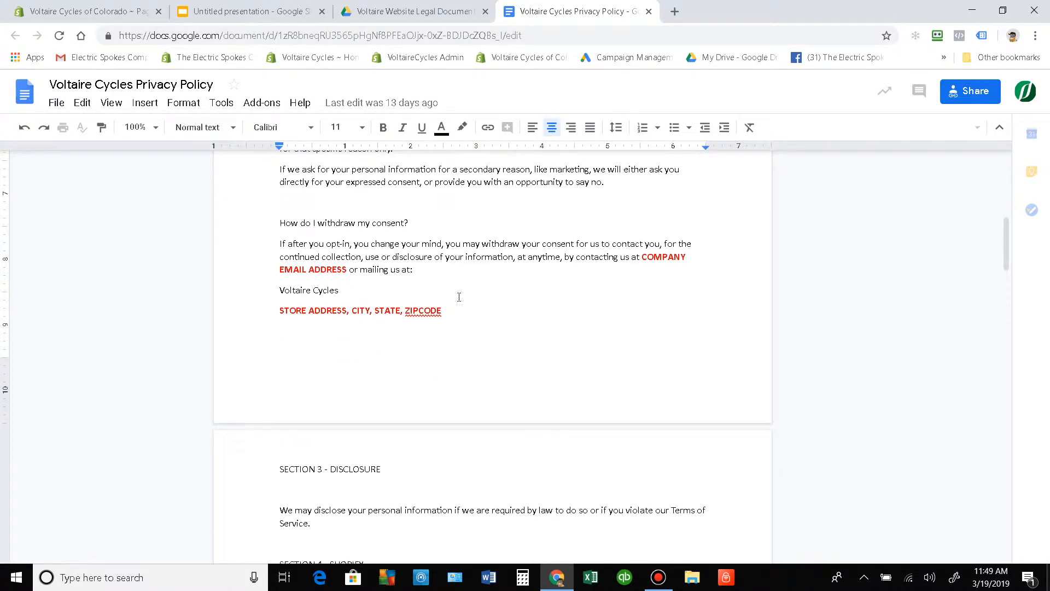
# Step: Point out the company email address and store address placeholders under Section 2 - Consent by selecting parts of them
pyautogui.moveTo(347, 270); pyautogui.dragTo(280, 269)
pyautogui.moveTo(642, 257); pyautogui.dragTo(663, 261)
pyautogui.scroll(-1, 513, 323)
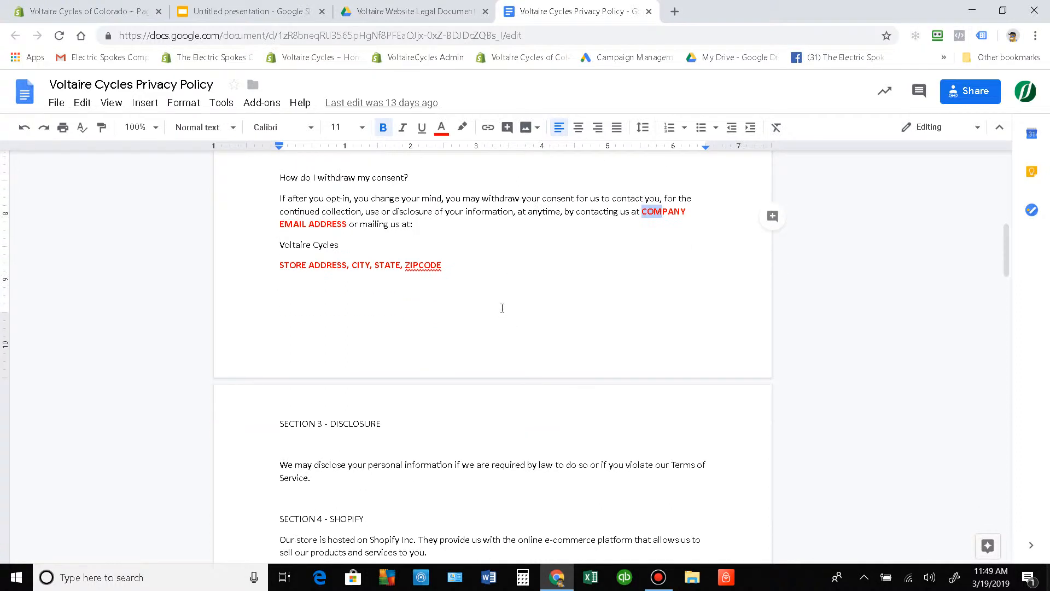
pyautogui.click(479, 271)
pyautogui.moveTo(317, 265); pyautogui.dragTo(320, 266)
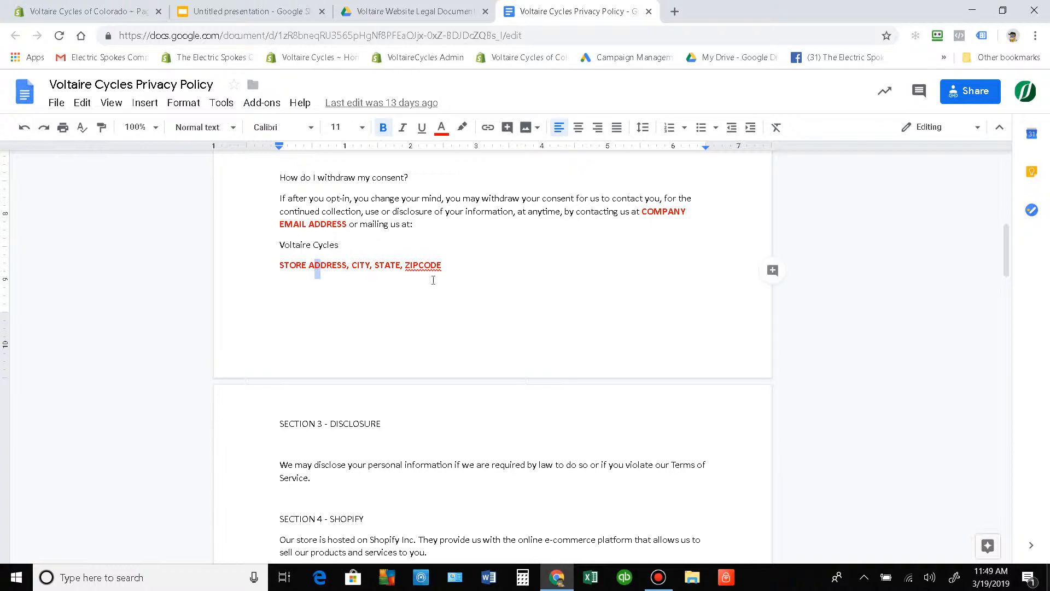
# Step: Read through the rest of the privacy policy to its closing contact placeholders and return to the beginning
pyautogui.scroll(-15, 501, 341)
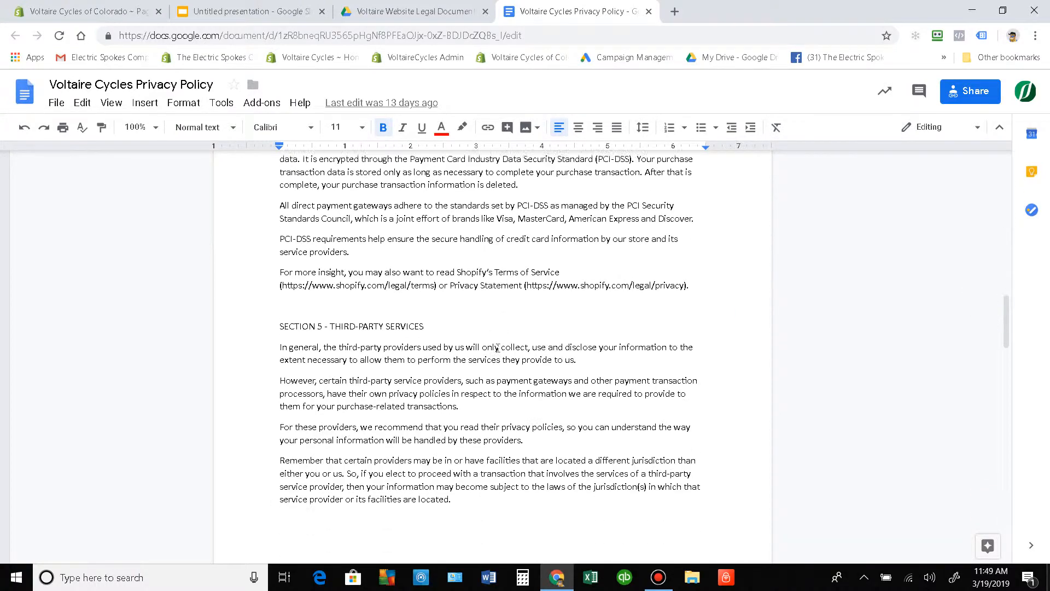
pyautogui.scroll(-18, 497, 351)
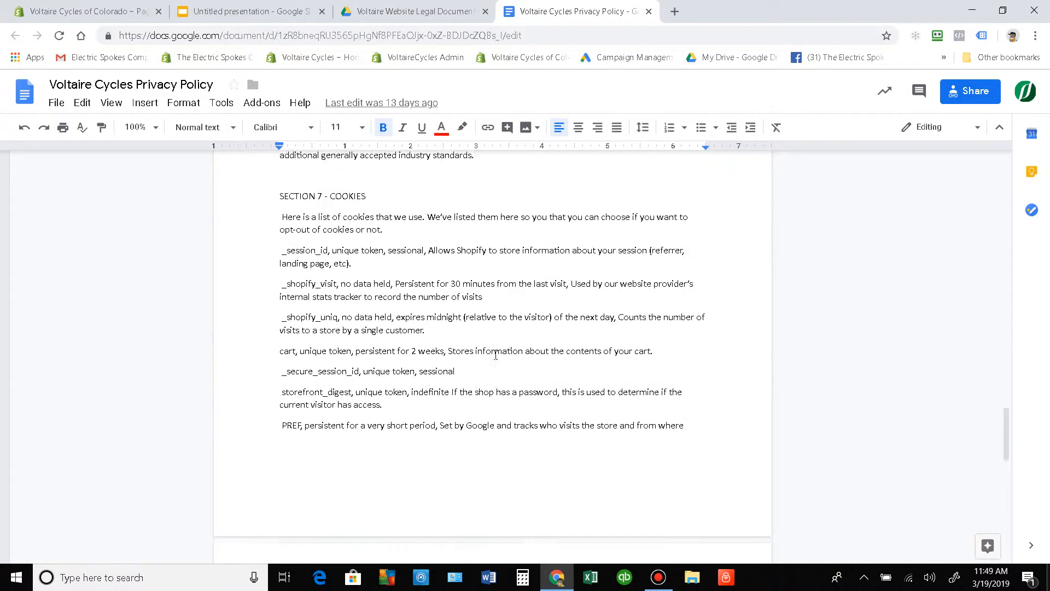
pyautogui.scroll(-12, 495, 359)
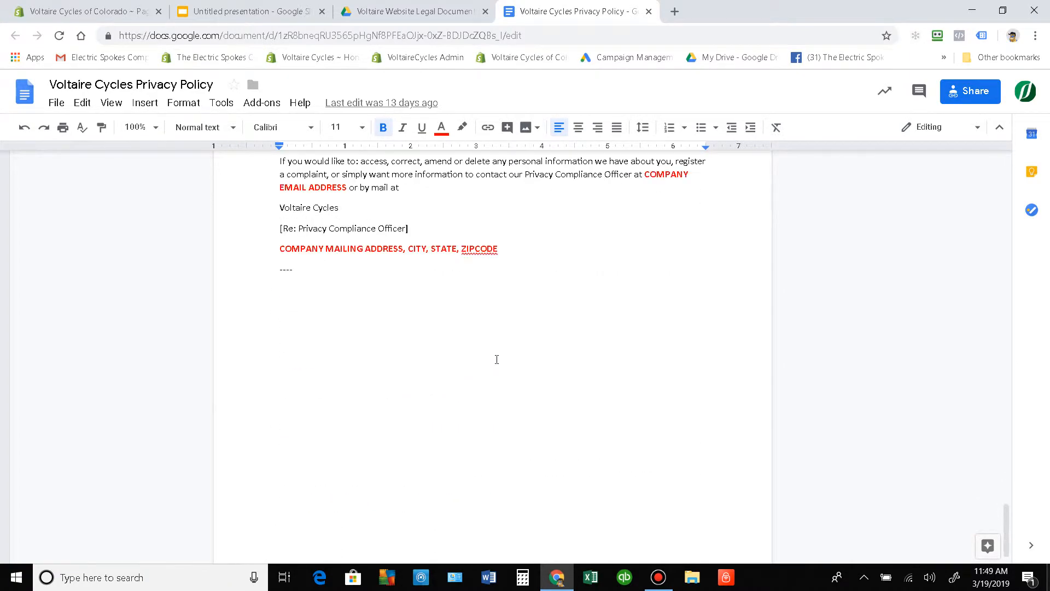
pyautogui.moveTo(1007, 533); pyautogui.dragTo(1004, 153)
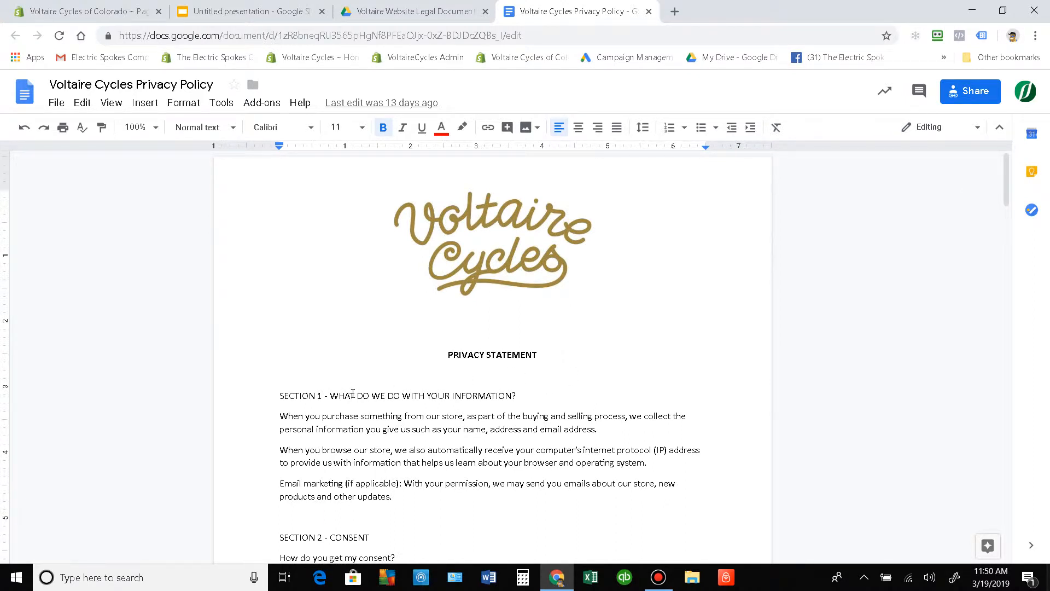
# Step: Open the Voltaire Return Policy from the legal documents folder and review its returns, refunds and exchanges sections
pyautogui.click(394, 11)
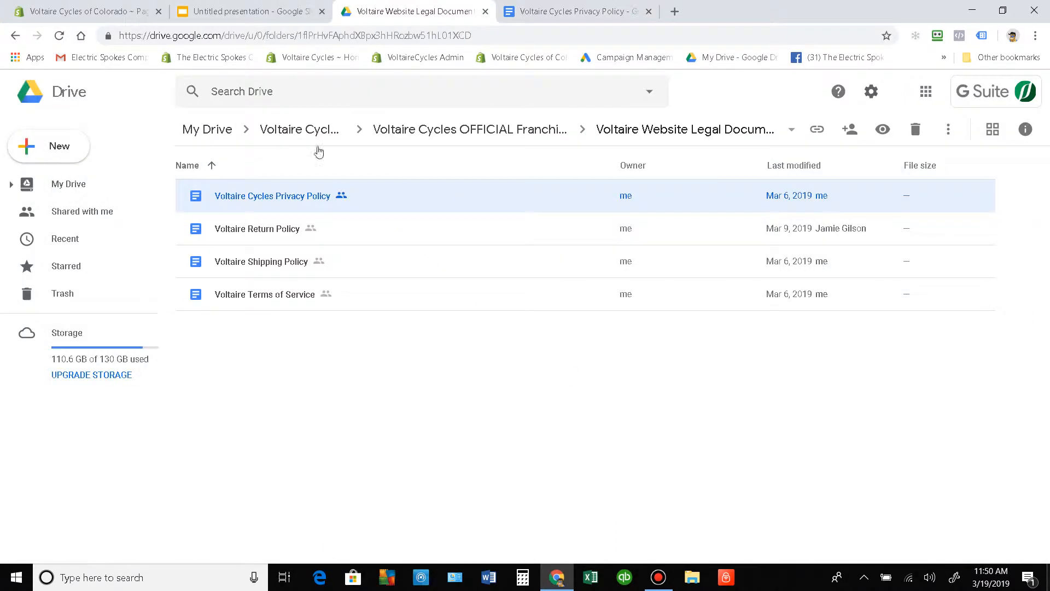
pyautogui.doubleClick(264, 230)
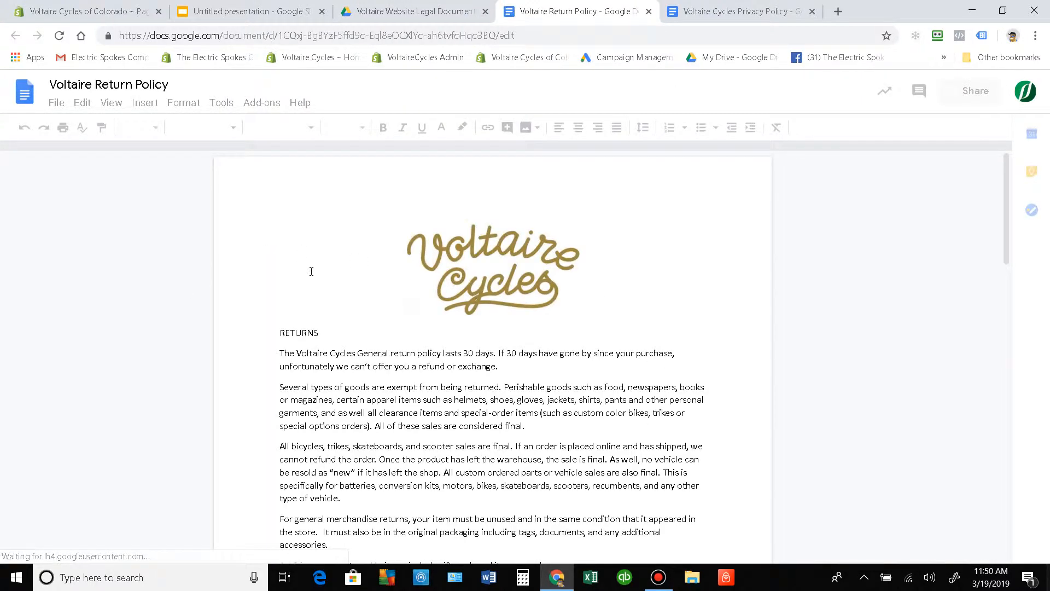
pyautogui.scroll(-5, 348, 372)
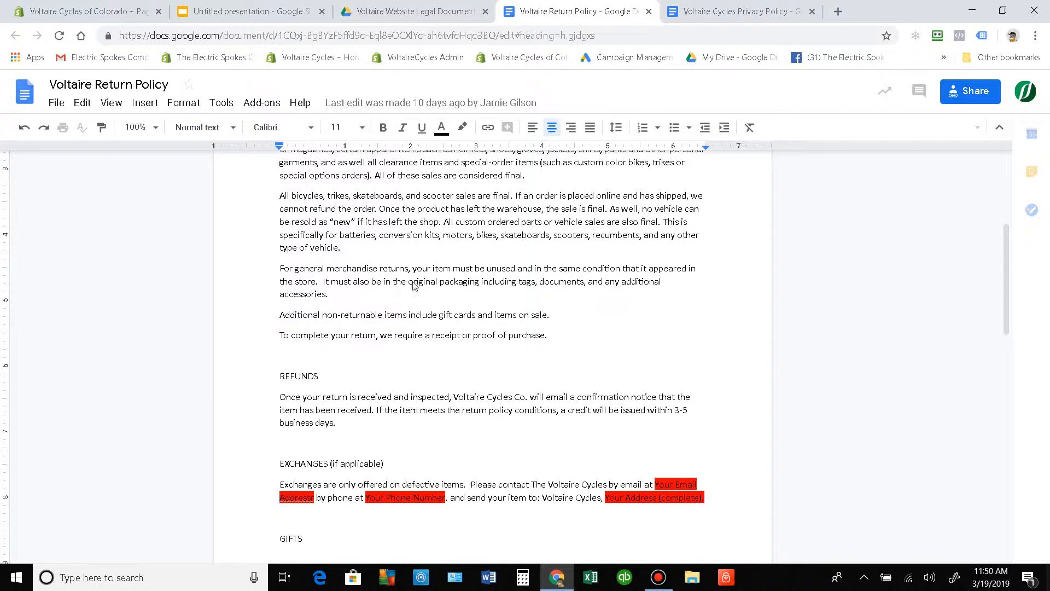
pyautogui.scroll(3, 403, 295)
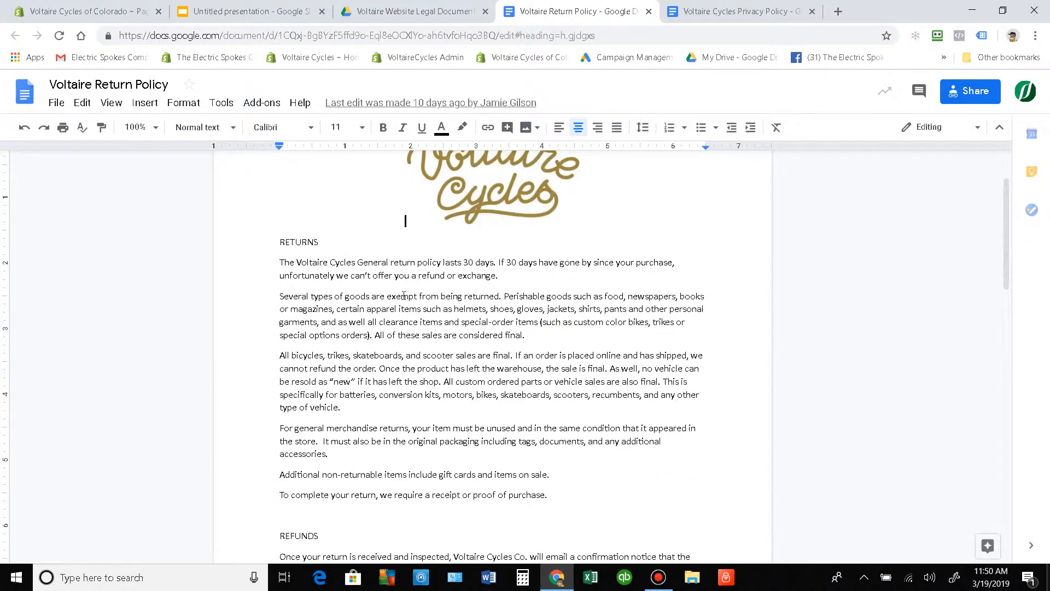
pyautogui.scroll(-2, 405, 303)
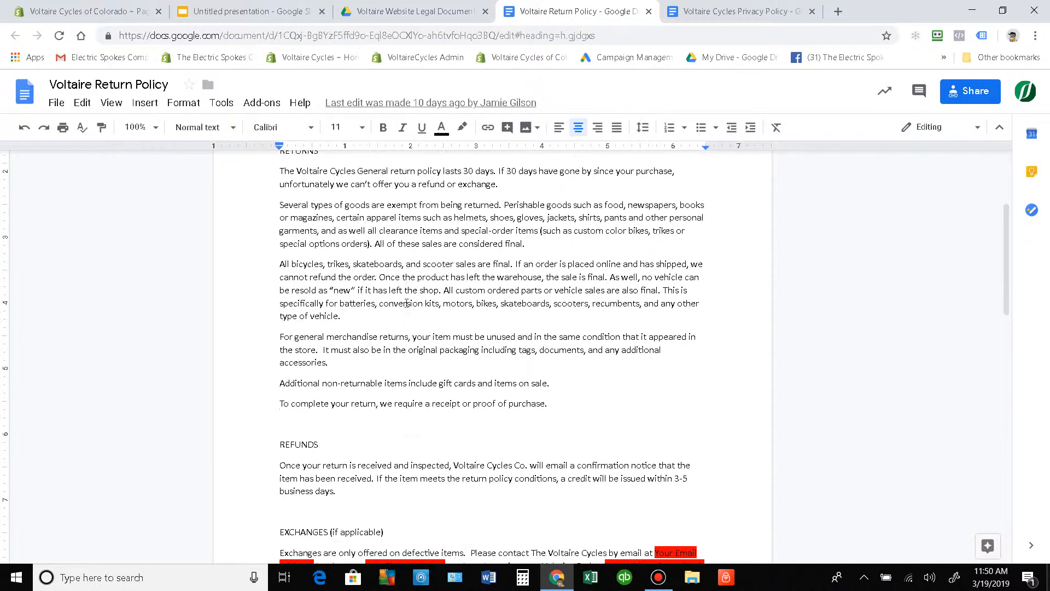
pyautogui.scroll(-2, 406, 304)
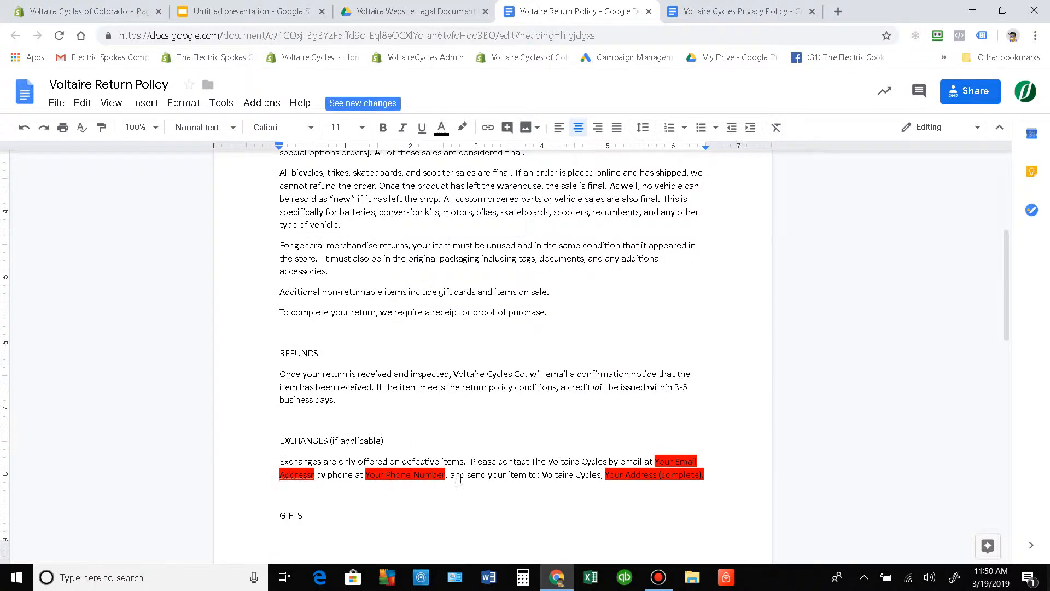
# Step: Check the return policy's highlighted contact and shipping address placeholders, and inspect the logo image at the beginning of the document
pyautogui.scroll(-4, 380, 426)
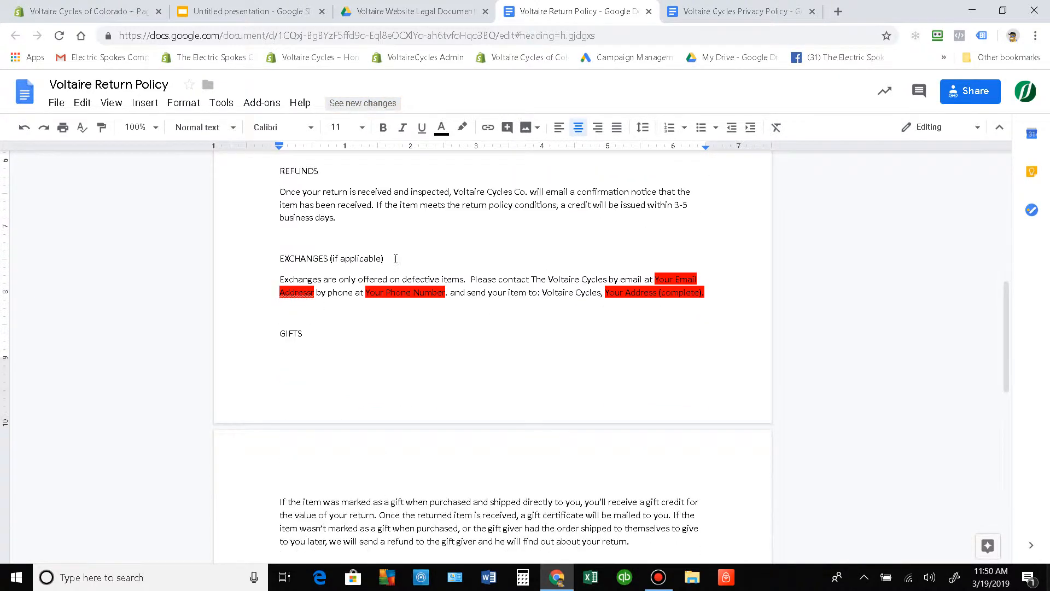
pyautogui.scroll(-10, 334, 309)
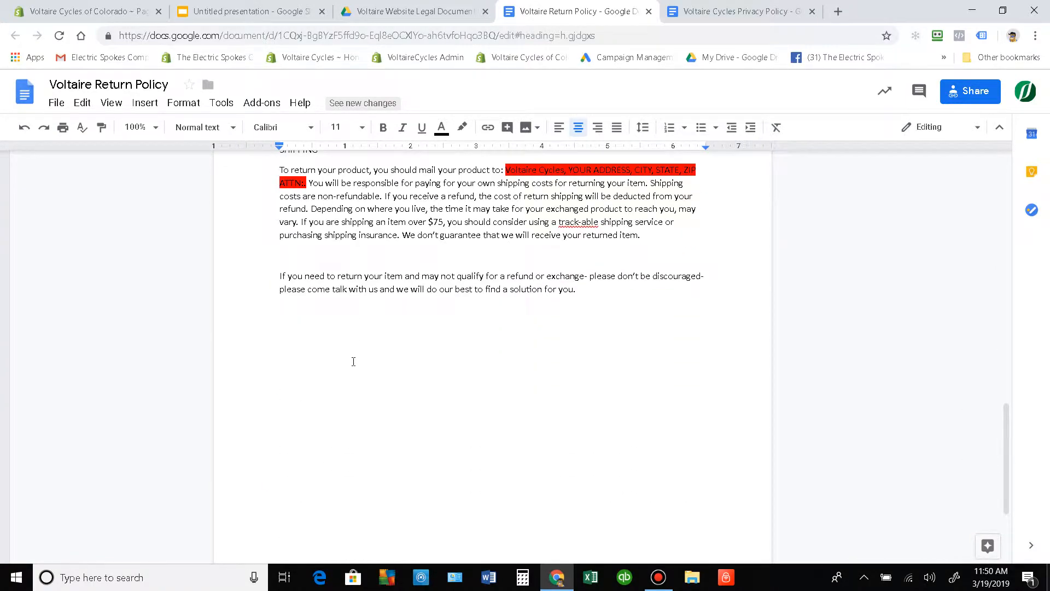
pyautogui.scroll(-2, 352, 369)
pyautogui.scroll(8, 355, 372)
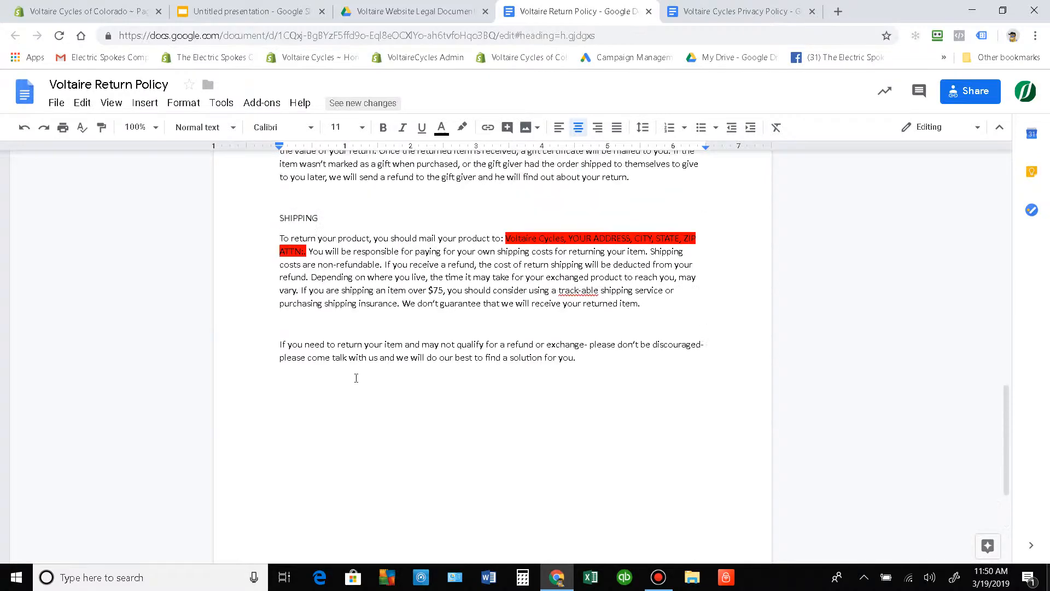
pyautogui.scroll(12, 356, 377)
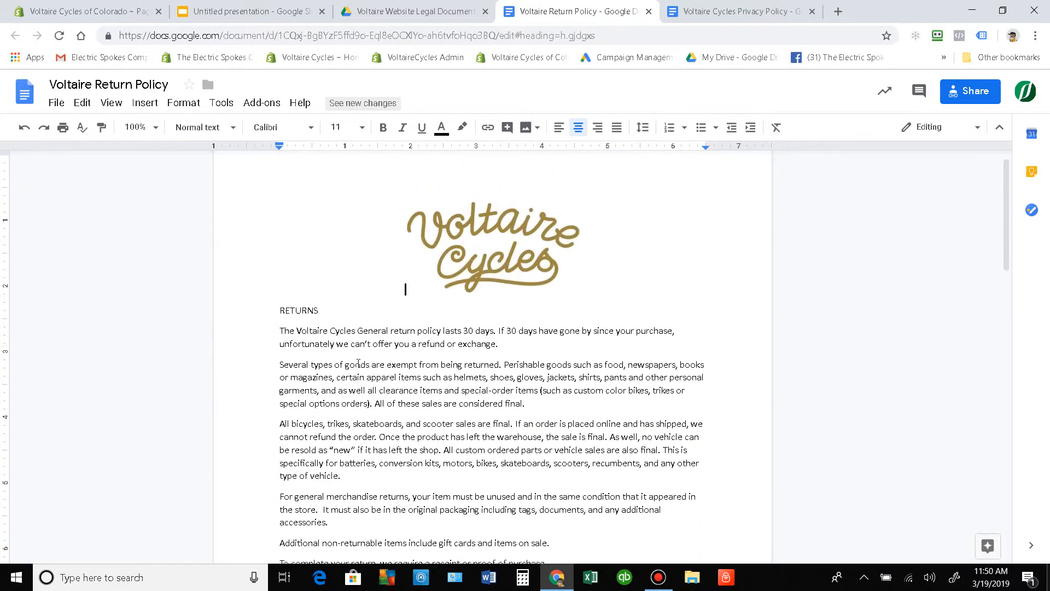
pyautogui.click(525, 311)
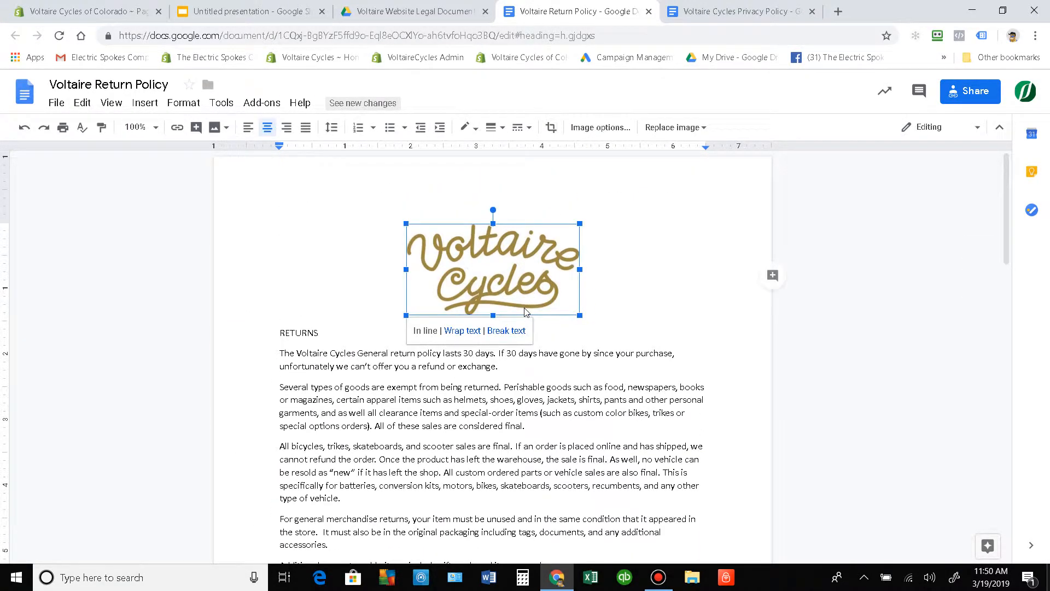
pyautogui.click(689, 251)
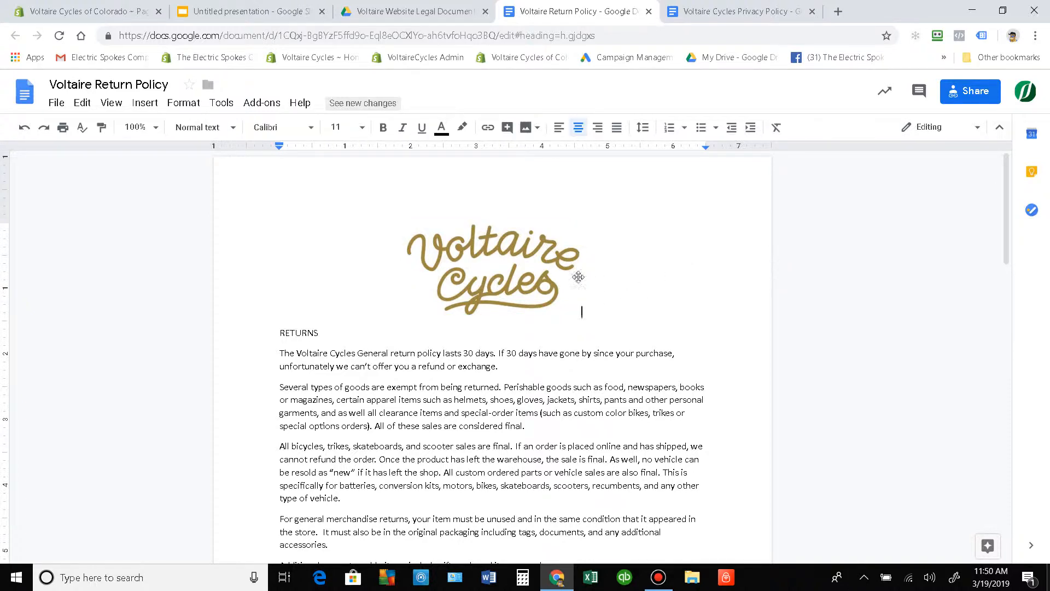
# Step: Read through the return policy's returns, refunds and exchanges text once more, down to the gifts heading
pyautogui.scroll(-2, 606, 308)
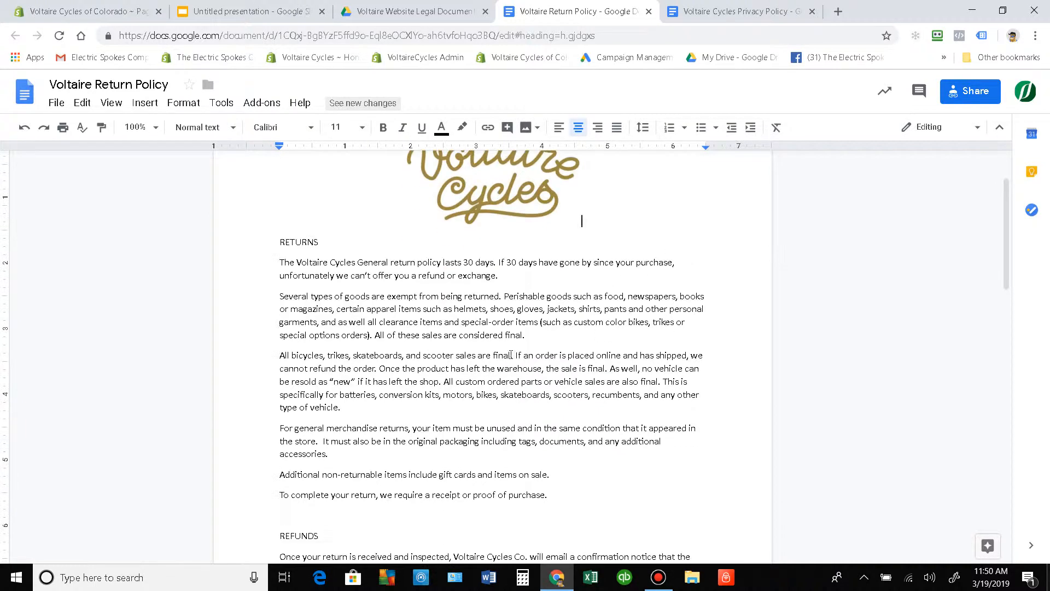
pyautogui.scroll(-2, 458, 392)
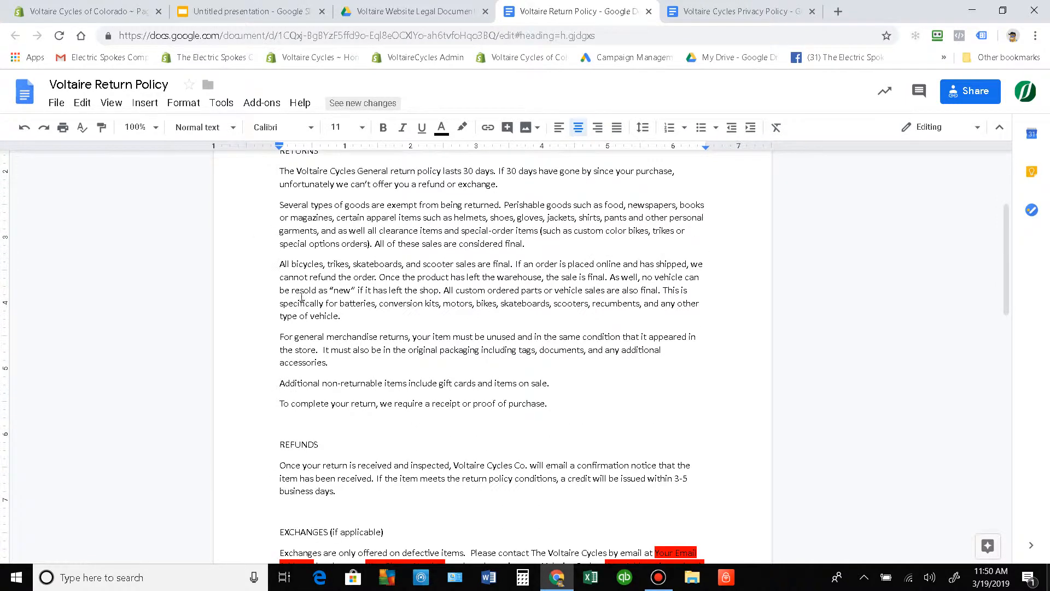
pyautogui.scroll(-2, 436, 321)
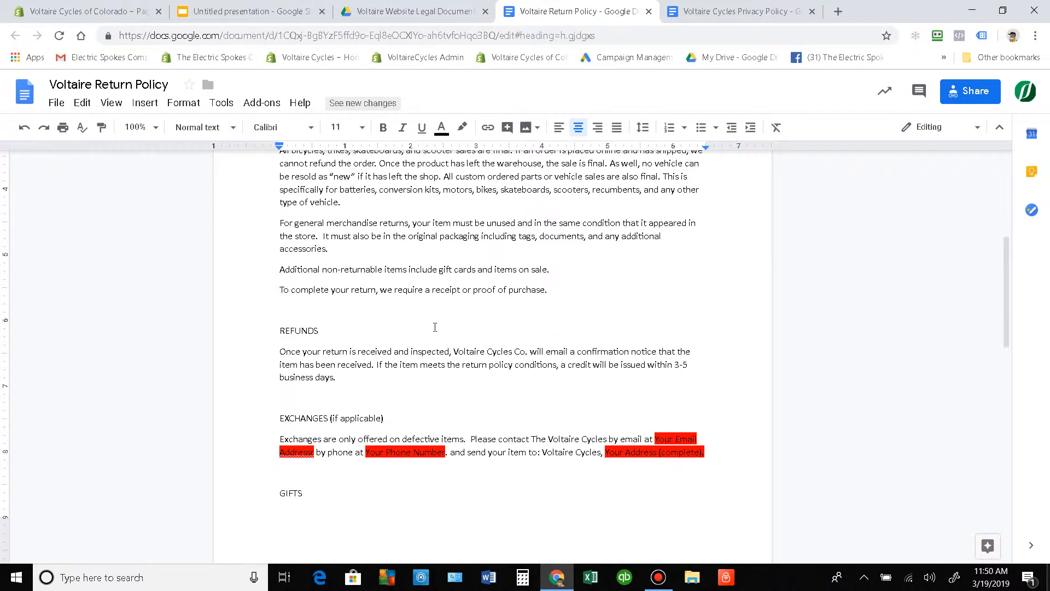
pyautogui.click(401, 226)
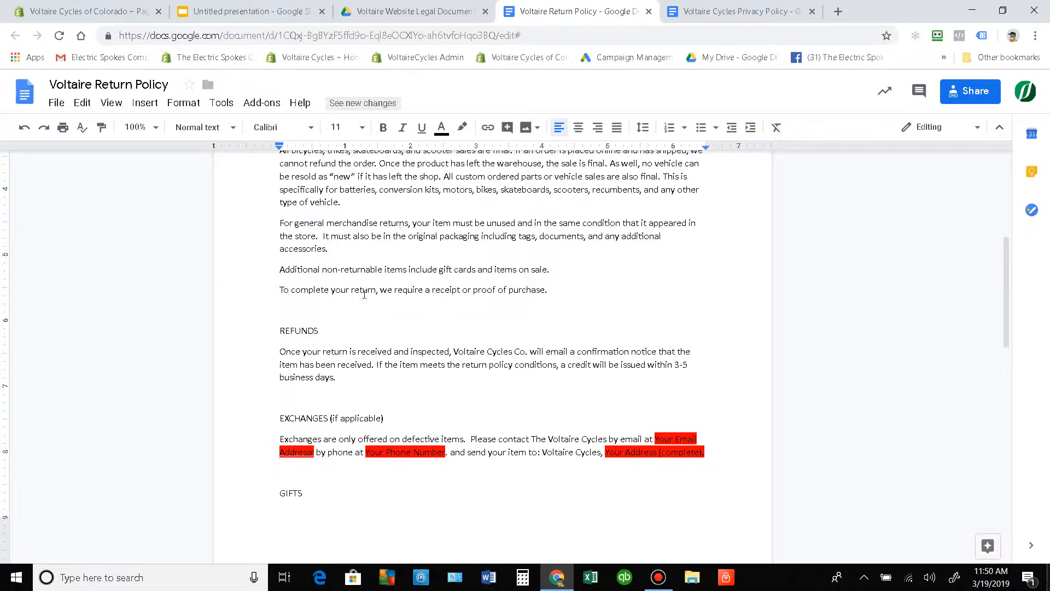
pyautogui.scroll(3, 364, 294)
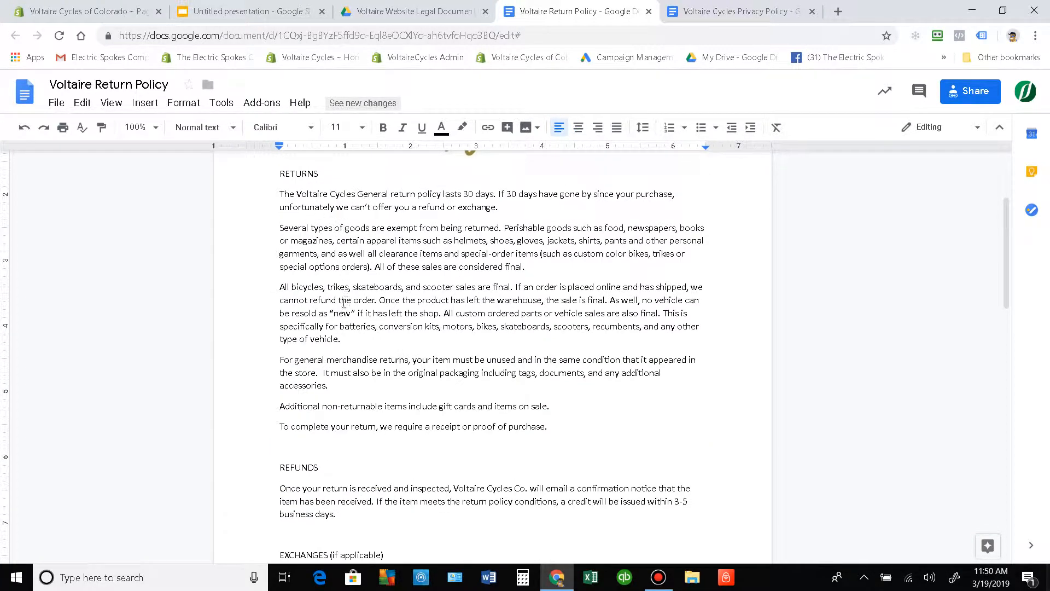
# Step: Switch to Google Drive, show the Voltaire Cycles OFFICIAL Franchisee Folder of Documents and reopen its Voltaire Website Legal Documents folder
pyautogui.click(422, 11)
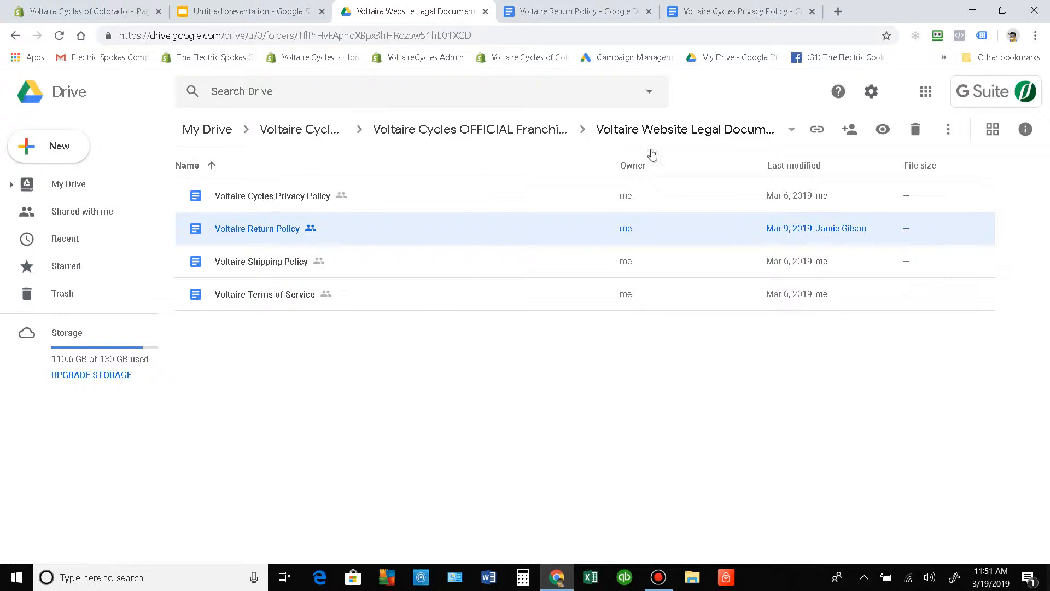
pyautogui.click(494, 136)
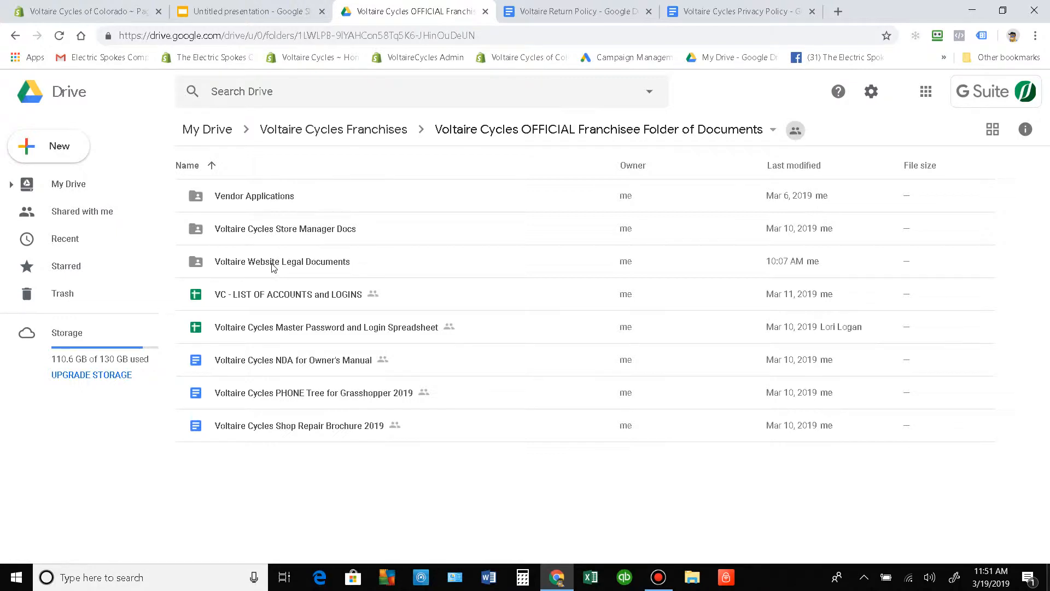
pyautogui.doubleClick(273, 262)
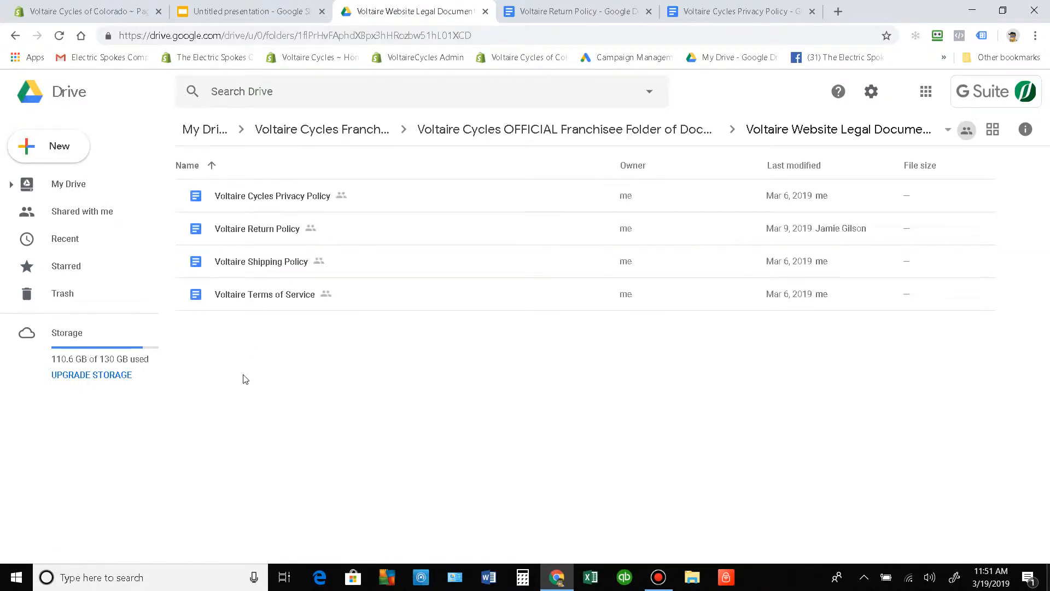
# Step: Switch to the Shopify admin's list of pages and open the Privacy Policy page for editing
pyautogui.click(246, 11)
pyautogui.click(88, 11)
pyautogui.scroll(-1, 290, 286)
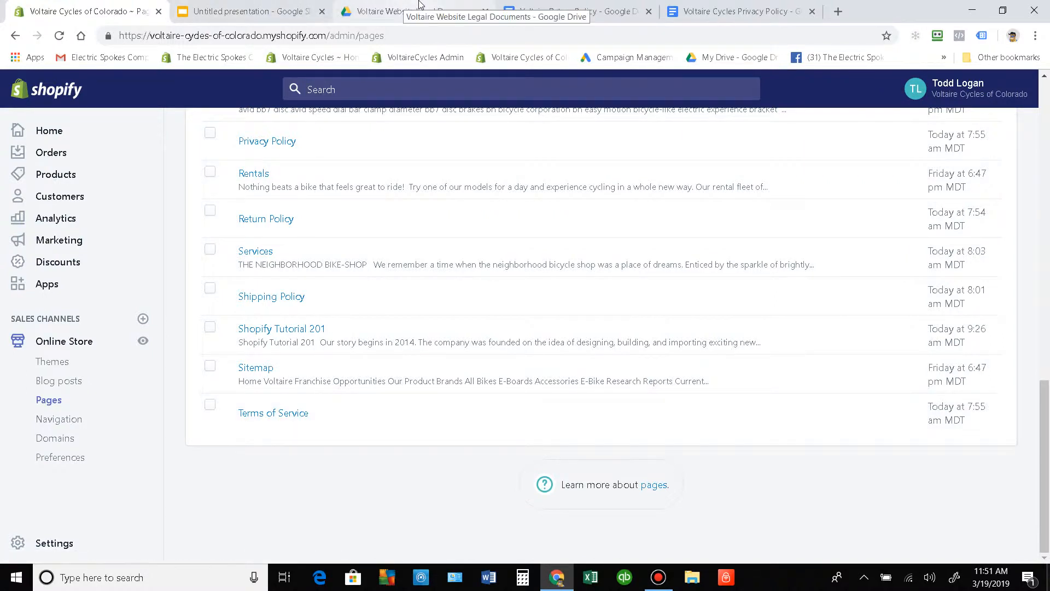
pyautogui.scroll(2, 405, 281)
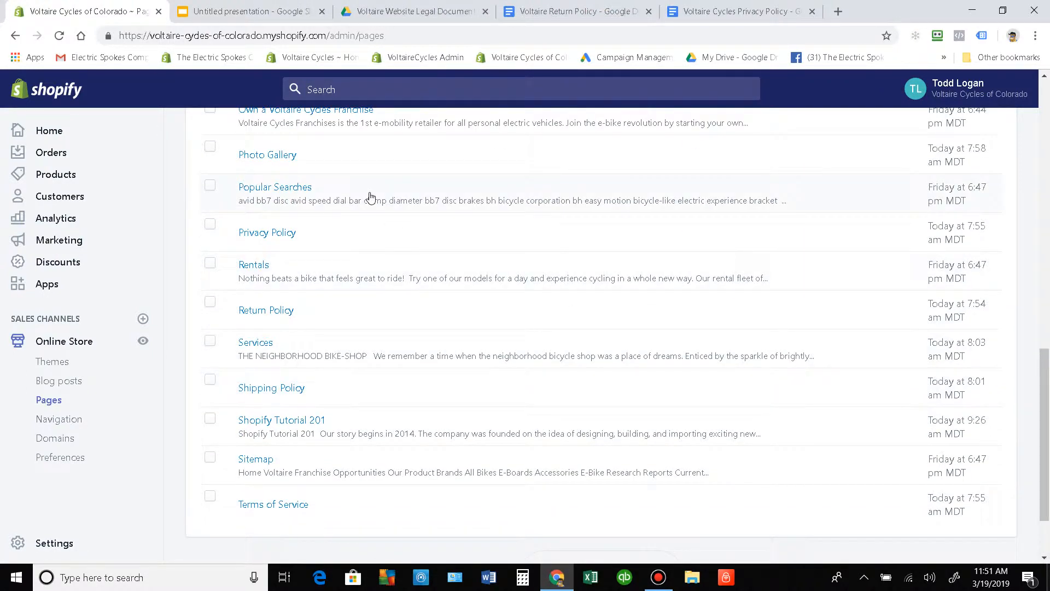
pyautogui.click(278, 236)
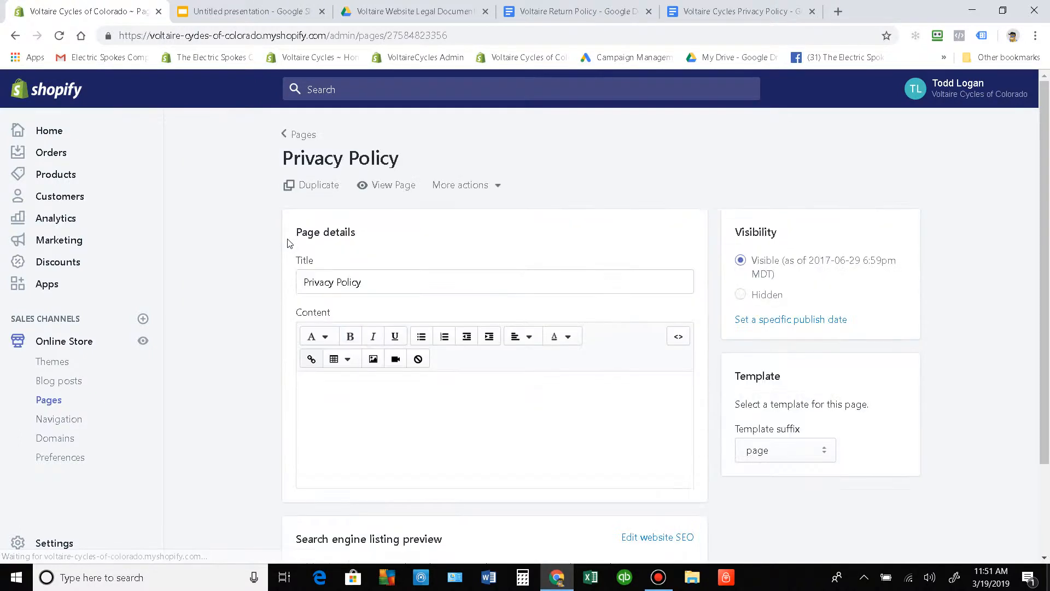
# Step: Enter "Privacy Policy" at the start of the page content, format it as Heading 3 and begin a new line below it
pyautogui.click(333, 396)
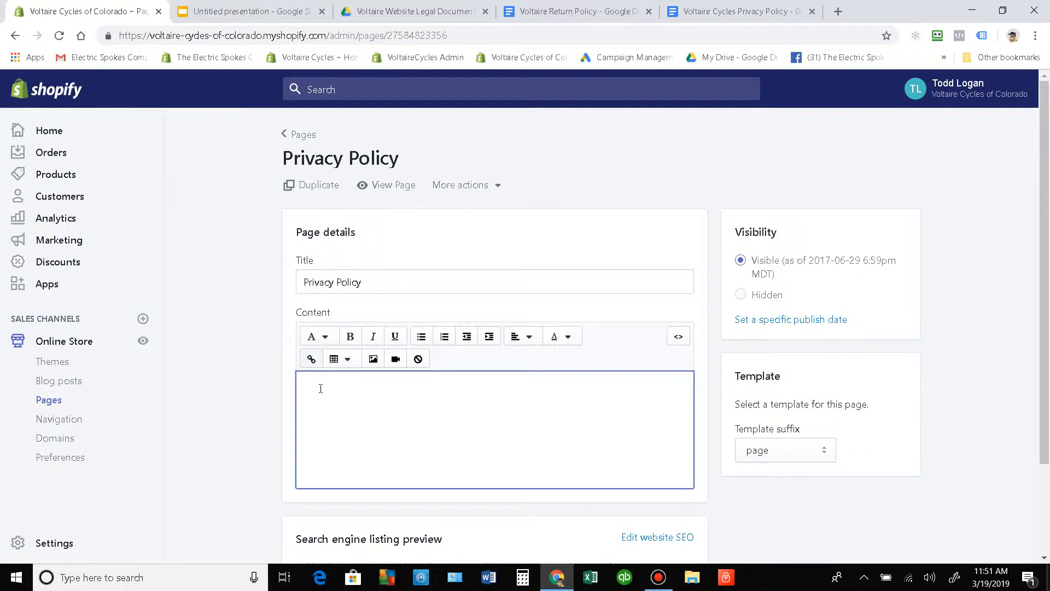
pyautogui.write('Pri')
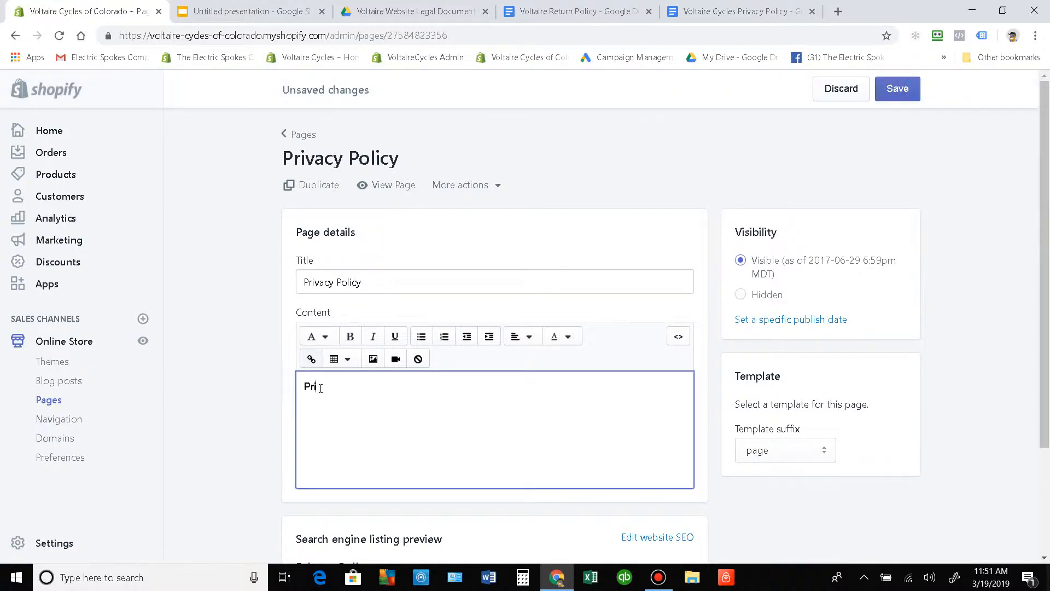
pyautogui.write('vacy Policy')
pyautogui.moveTo(369, 388); pyautogui.dragTo(303, 388)
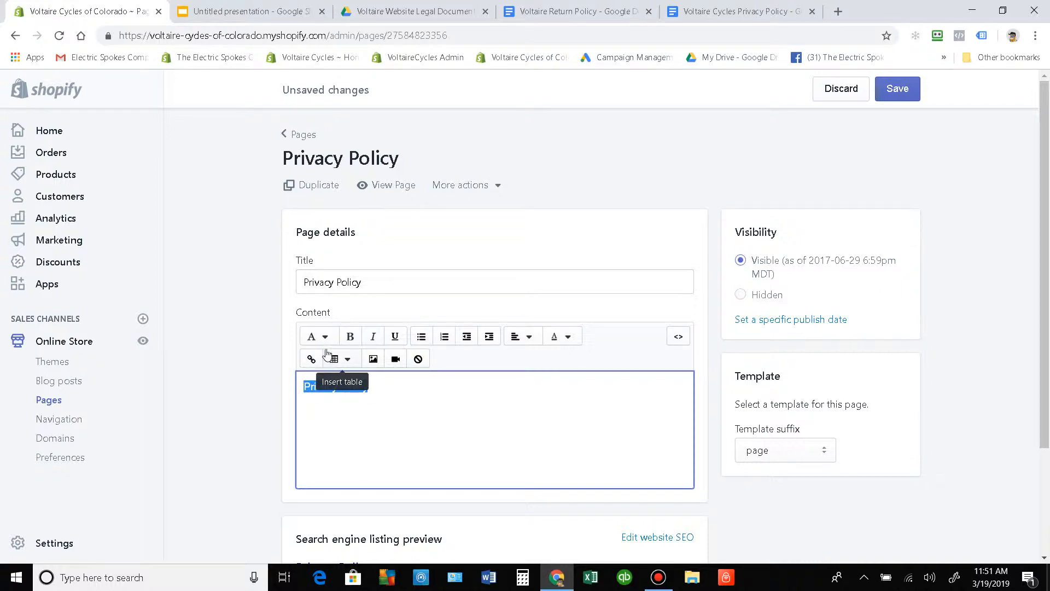
pyautogui.click(317, 336)
pyautogui.click(345, 440)
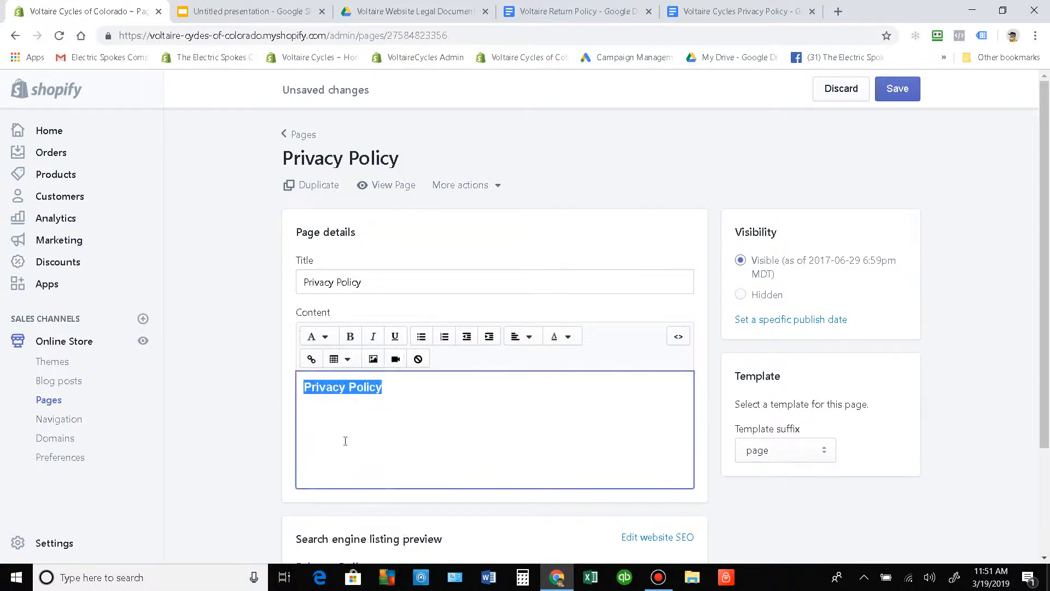
pyautogui.click(319, 336)
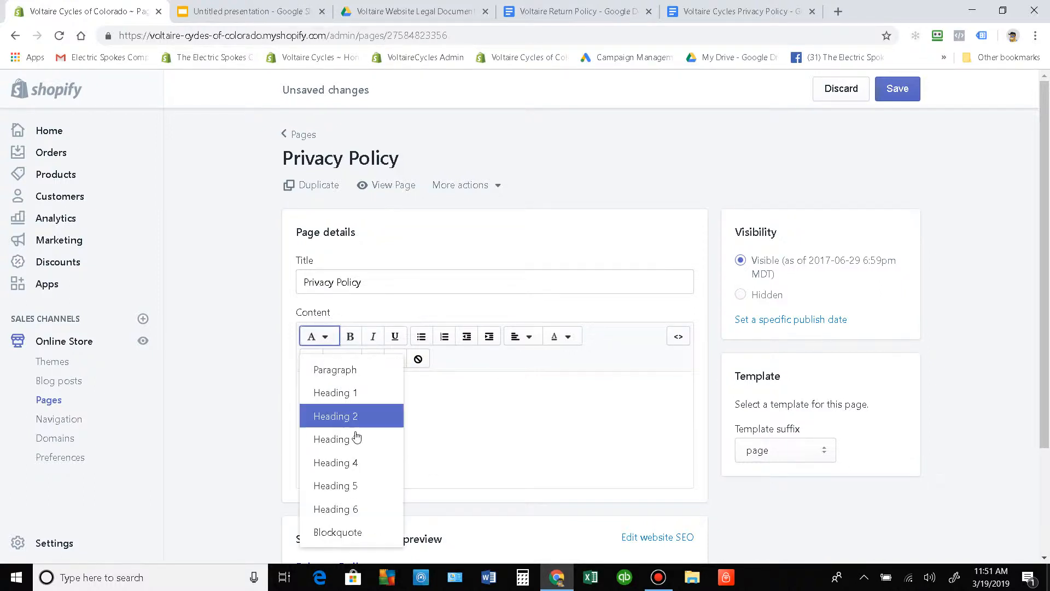
pyautogui.click(421, 392)
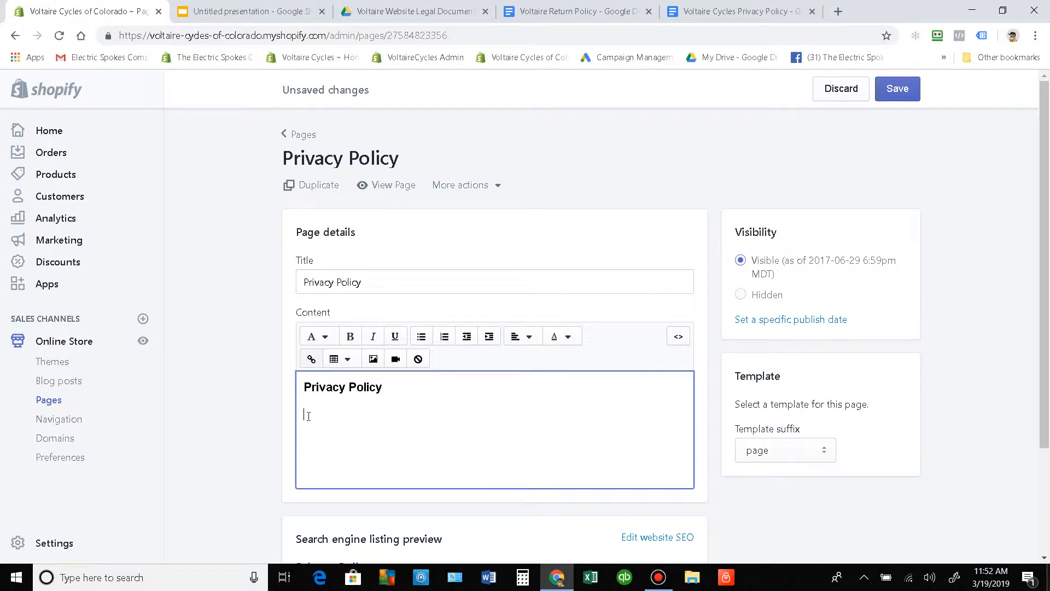
# Step: Open the Voltaire Cycles Privacy Policy document from the Drive folder and copy its text from PRIVACY STATEMENT through the closing company mailing address placeholder
pyautogui.click(410, 11)
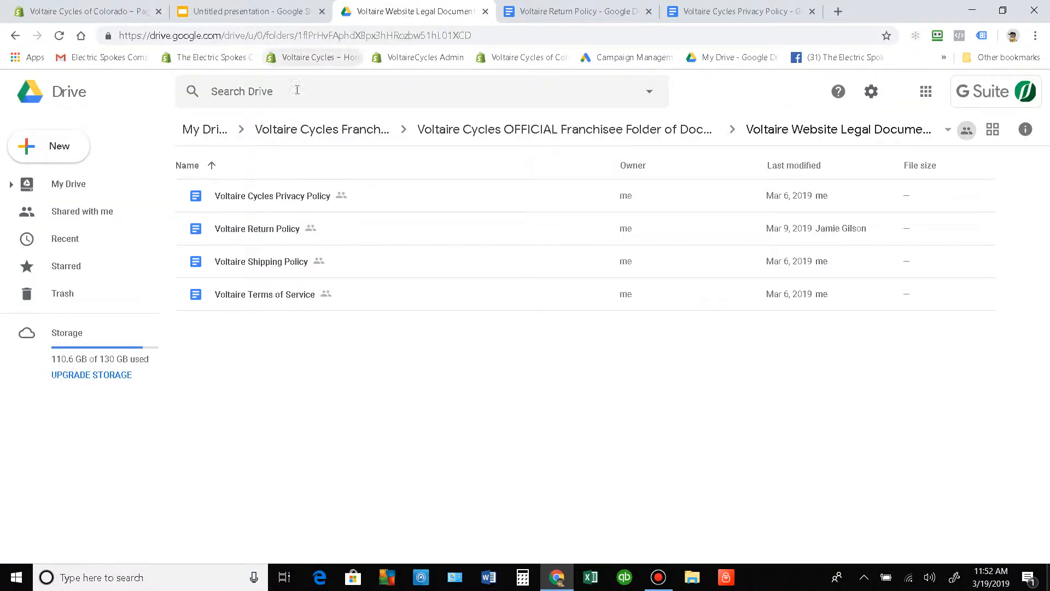
pyautogui.click(272, 204)
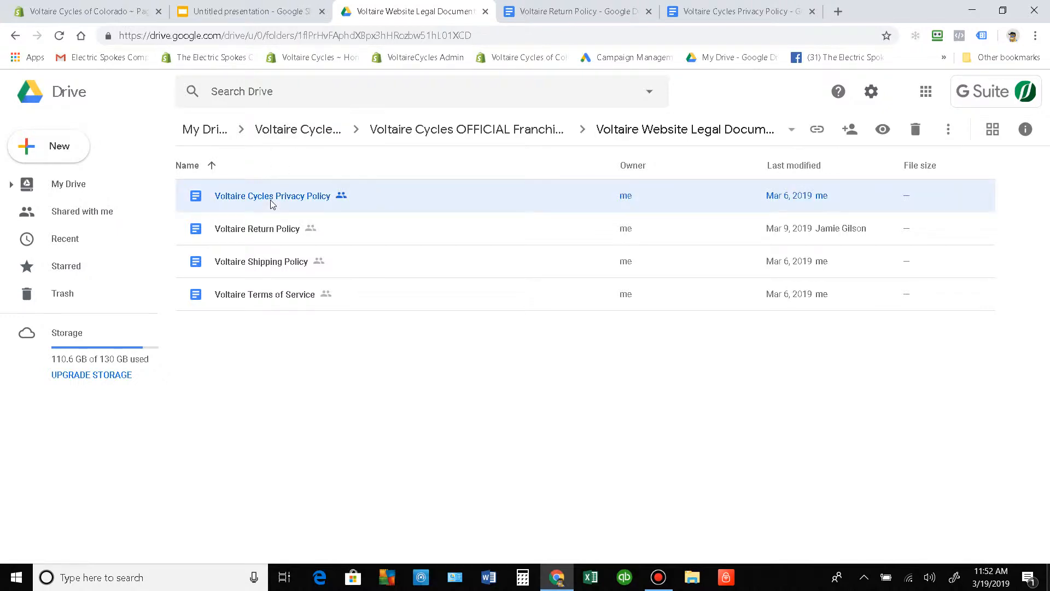
pyautogui.doubleClick(272, 204)
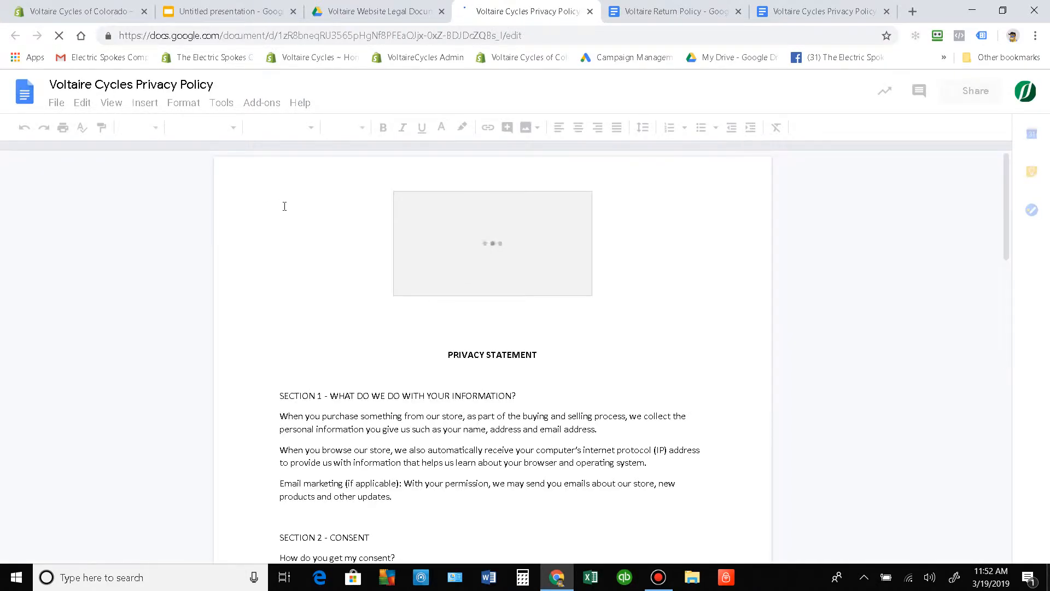
pyautogui.scroll(-2, 508, 289)
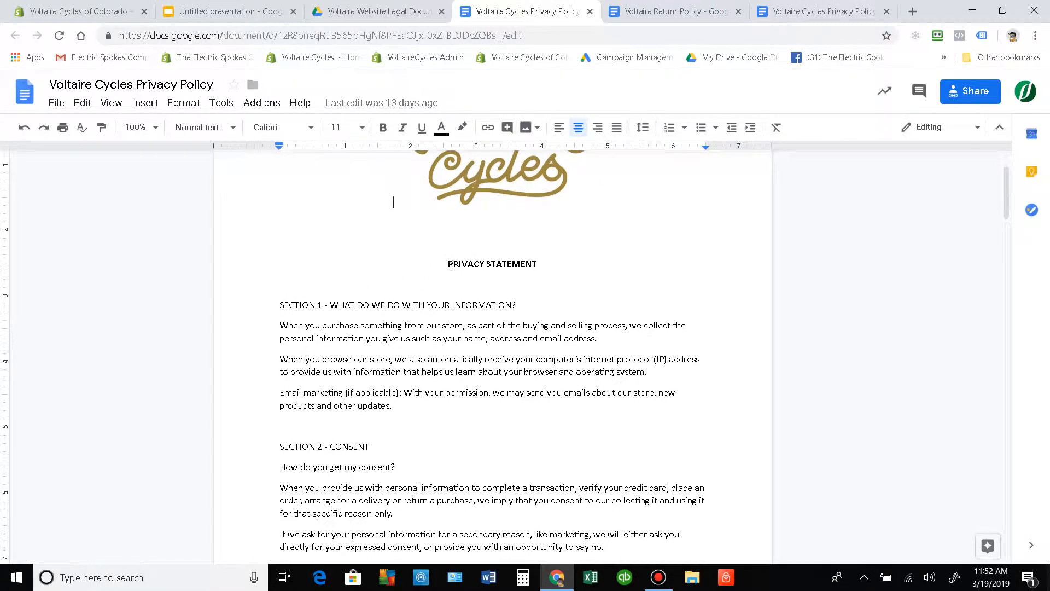
pyautogui.moveTo(451, 266); pyautogui.dragTo(536, 488)
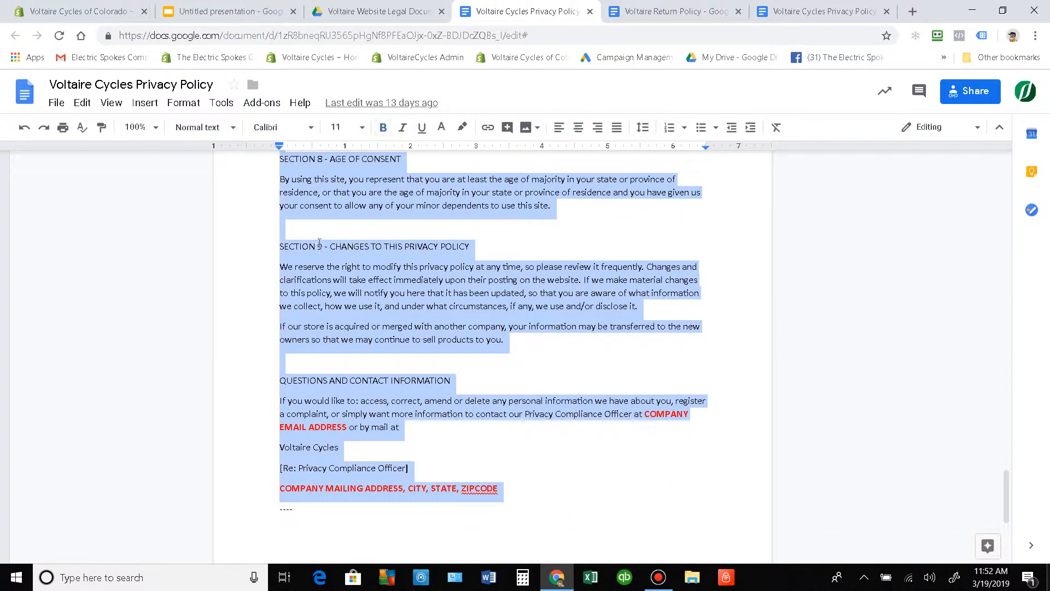
pyautogui.rightClick(367, 214)
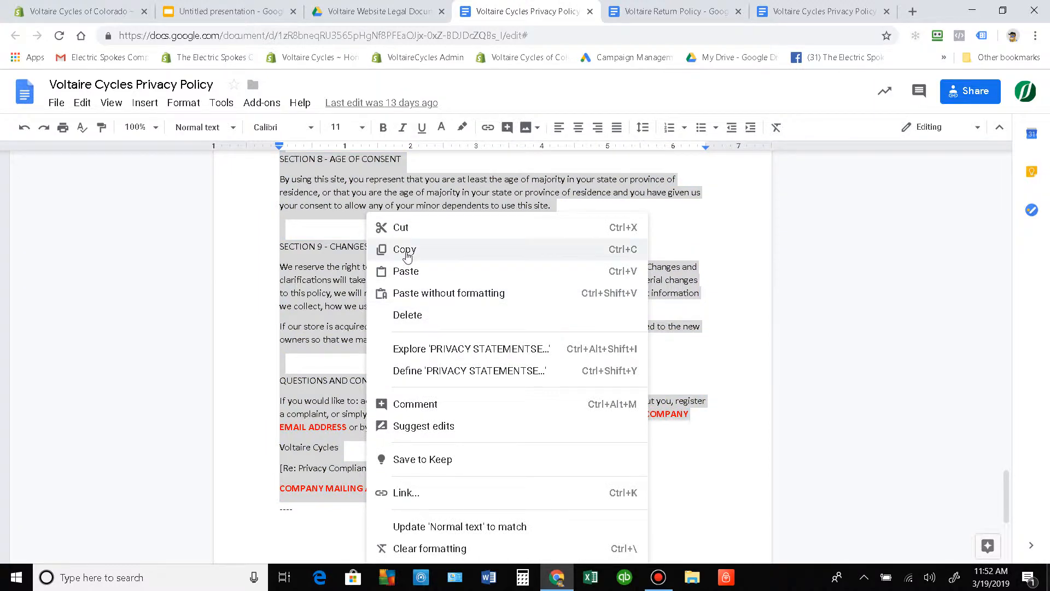
pyautogui.click(406, 253)
# Step: Switch back to the Shopify page and paste the copied policy text beneath the Privacy Policy heading
pyautogui.click(99, 10)
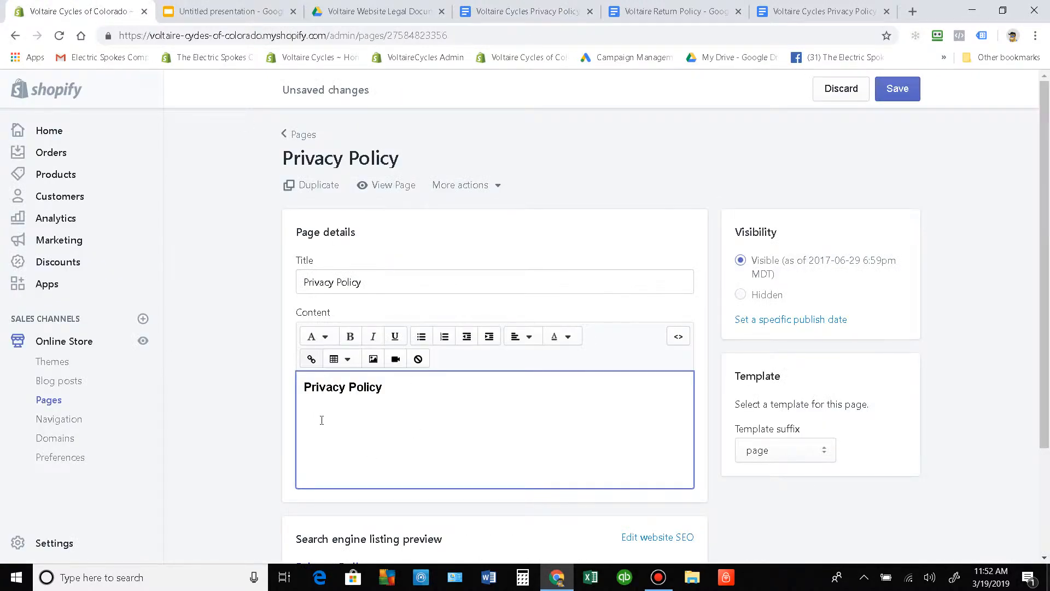
pyautogui.rightClick(316, 415)
pyautogui.click(350, 307)
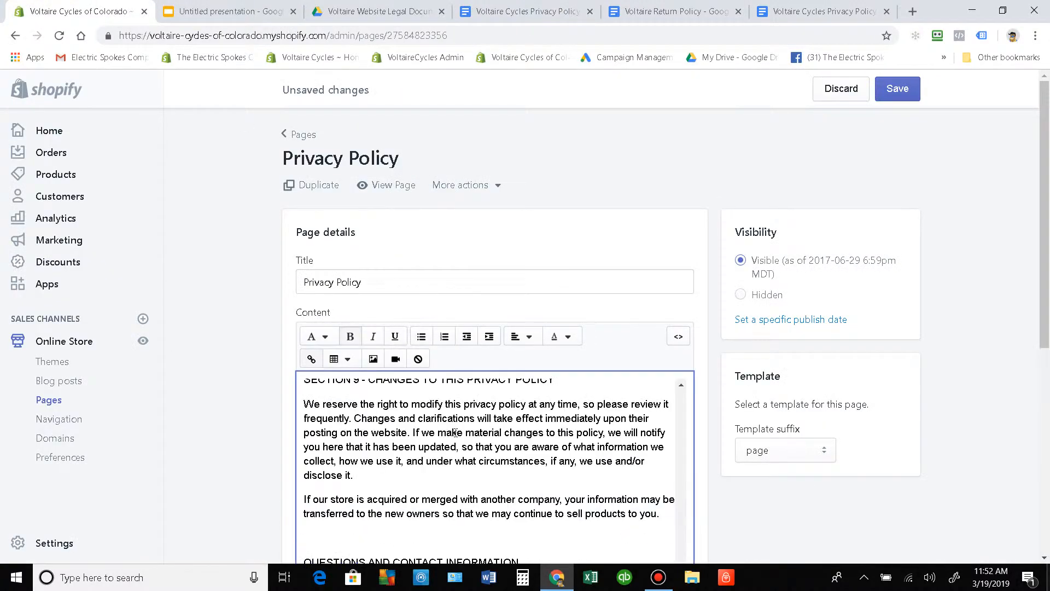
# Step: Review the pasted policy text from beginning to end and point out the COMPANY EMAIL ADDRESS placeholder in the consent section by selecting it
pyautogui.scroll(-10, 456, 431)
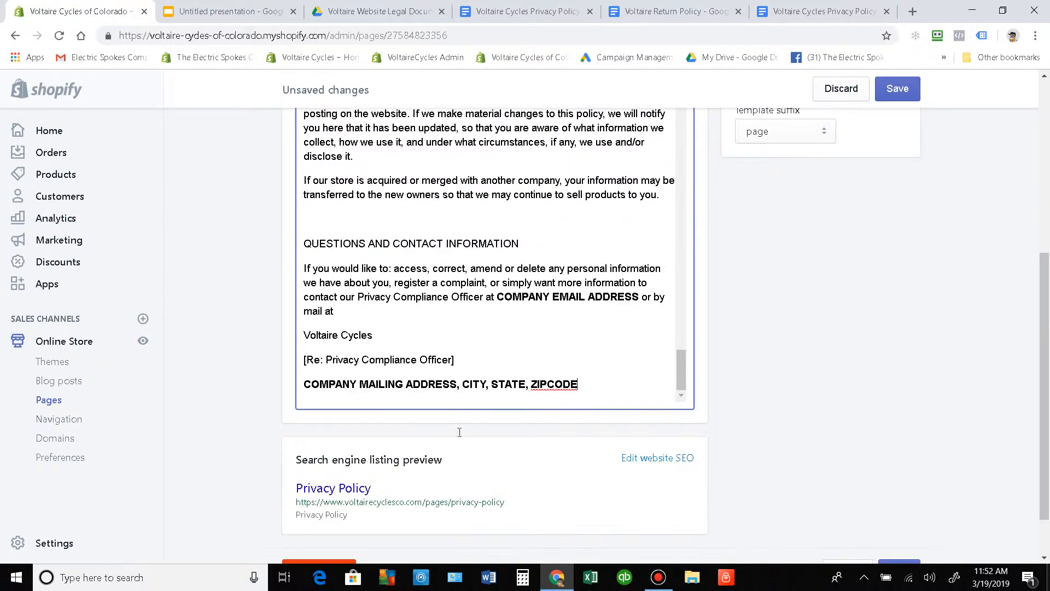
pyautogui.moveTo(680, 376); pyautogui.dragTo(687, 91)
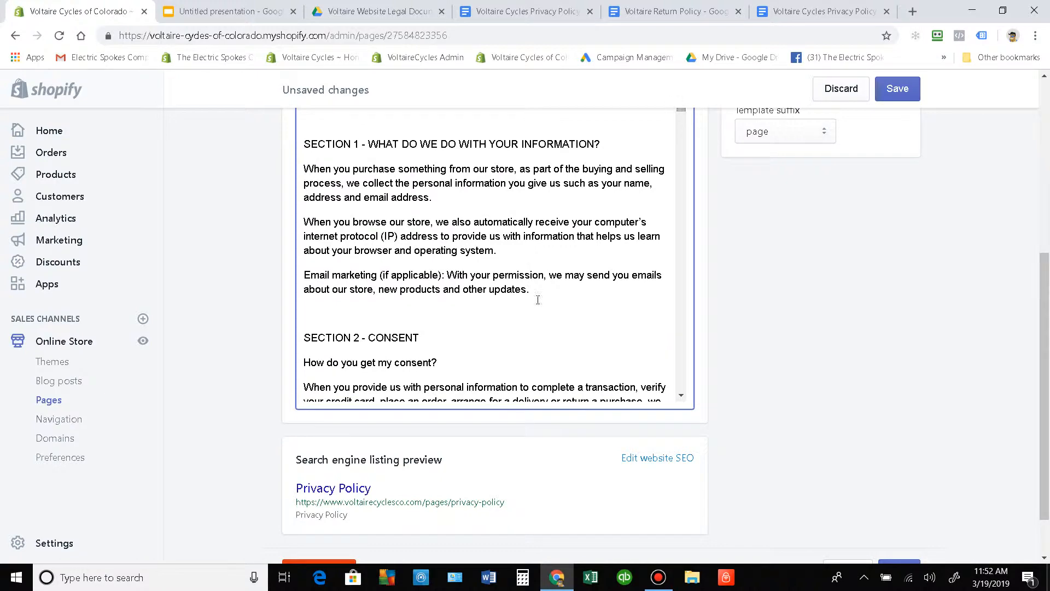
pyautogui.scroll(5, 536, 298)
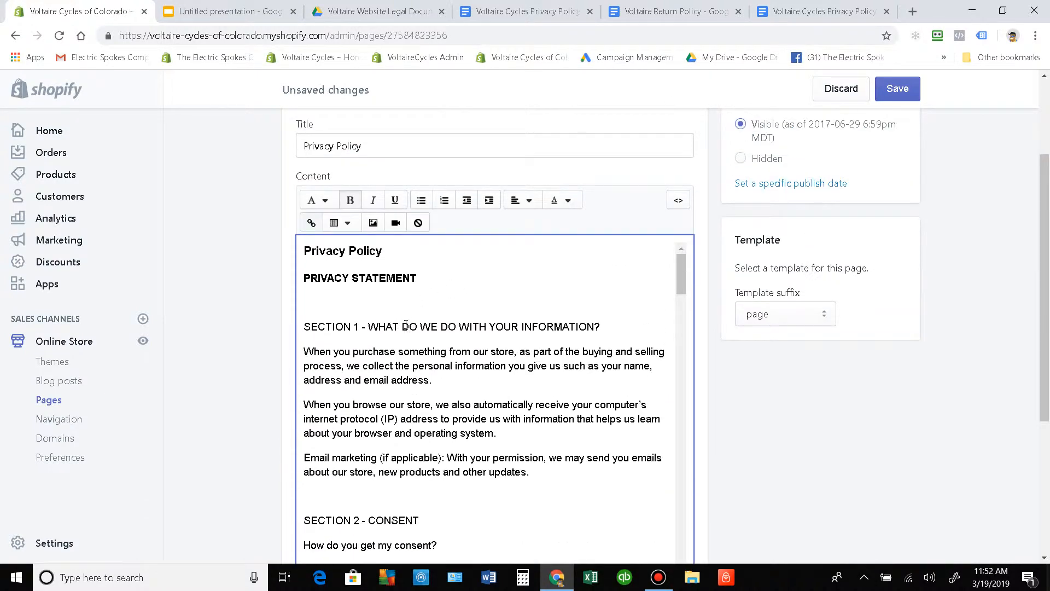
pyautogui.scroll(-8, 405, 324)
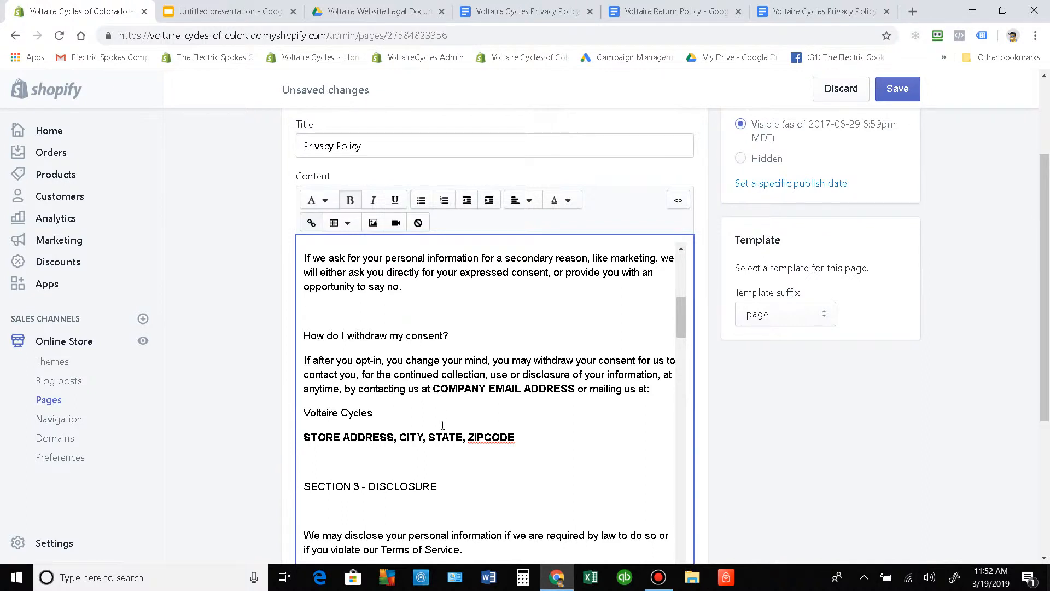
pyautogui.moveTo(433, 388); pyautogui.dragTo(575, 389)
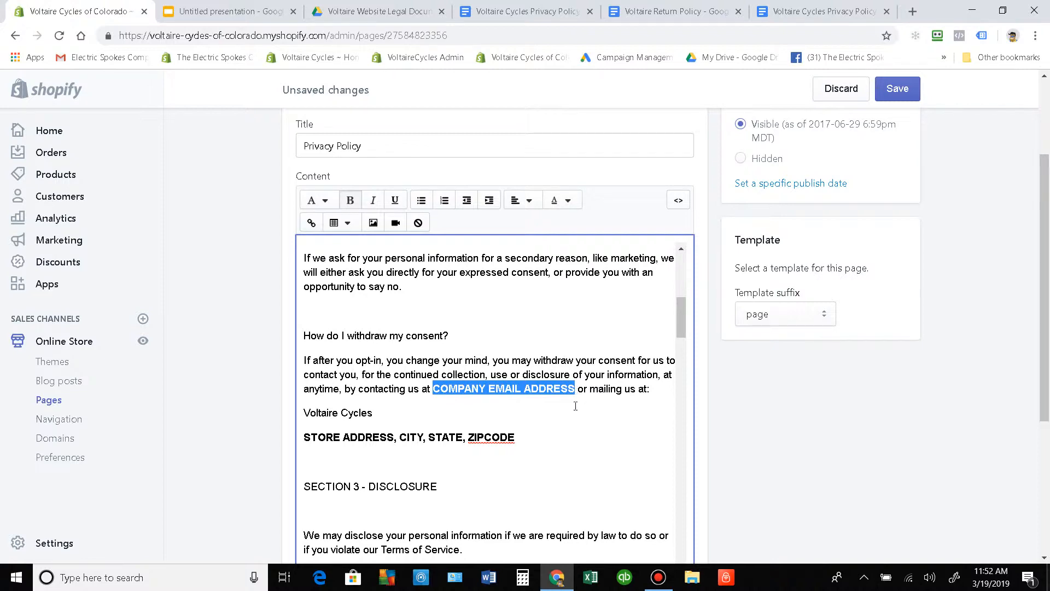
pyautogui.scroll(-2, 552, 428)
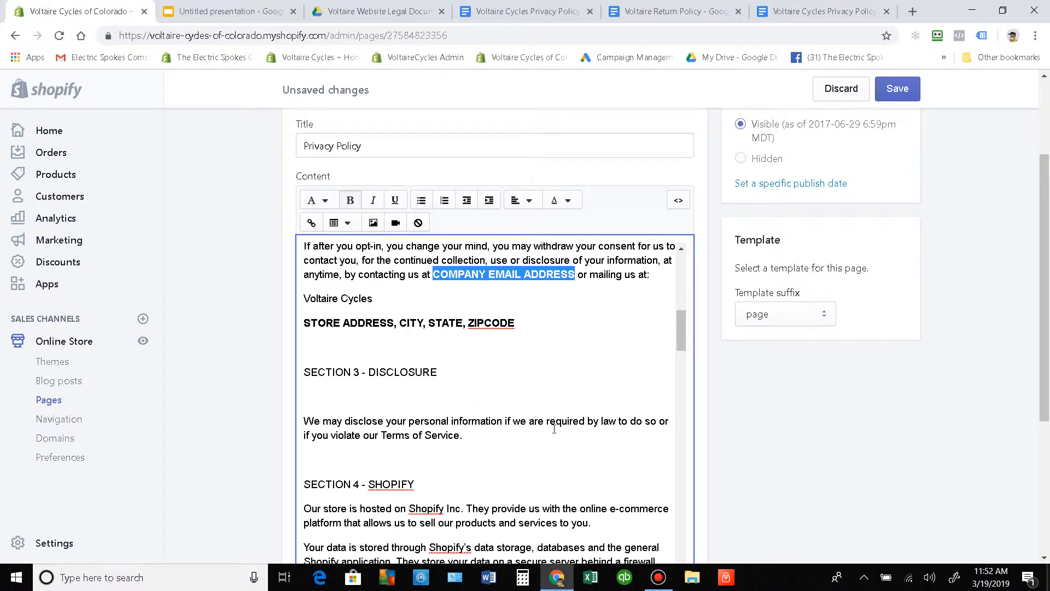
pyautogui.scroll(10, 554, 429)
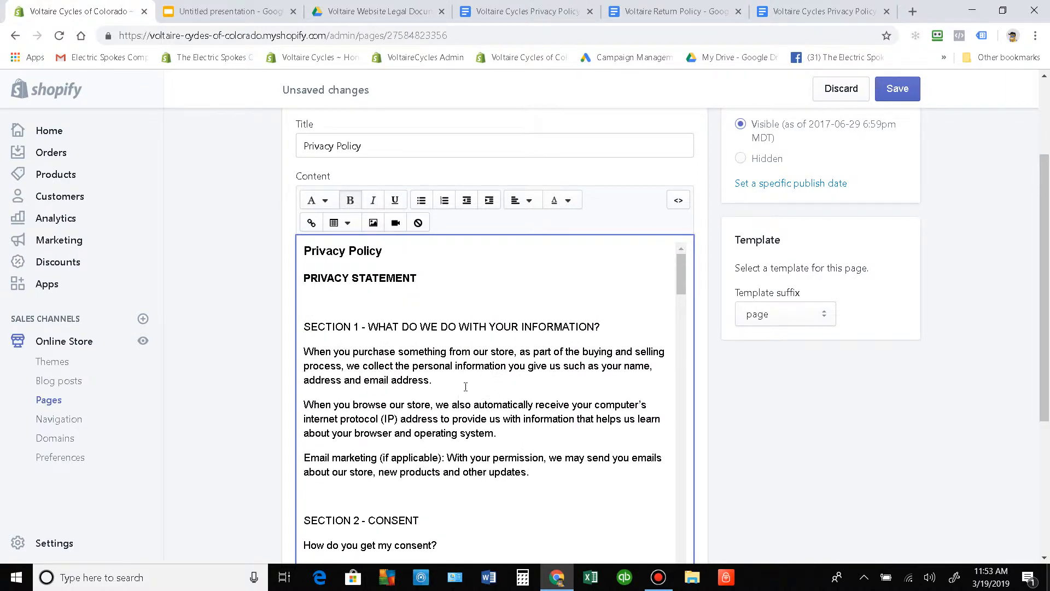
# Step: Read on past the consent section and point out the SECTION 3 - DISCLOSURE and SECTION 4 - SHOPIFY headings by selecting them
pyautogui.scroll(-4, 458, 399)
pyautogui.scroll(-2, 449, 408)
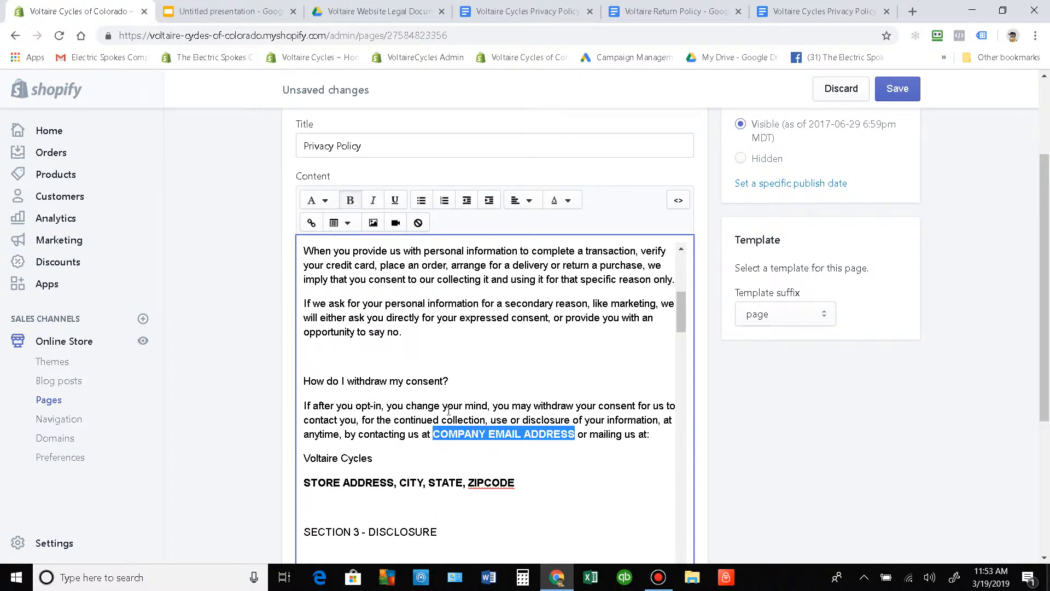
pyautogui.scroll(-5, 436, 441)
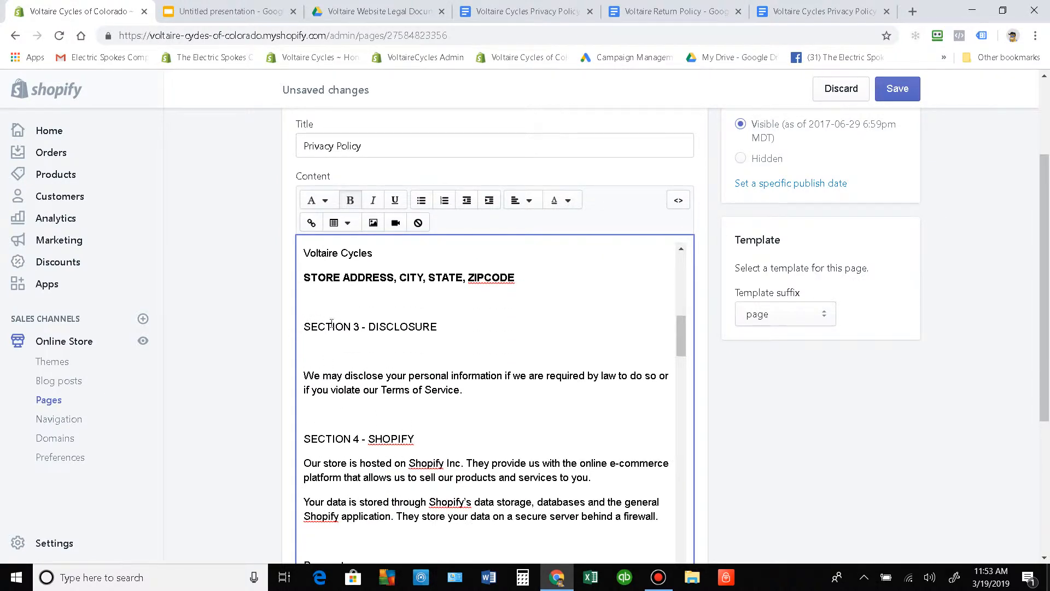
pyautogui.moveTo(331, 323); pyautogui.dragTo(464, 330)
pyautogui.click(444, 442)
pyautogui.tripleClick(356, 438)
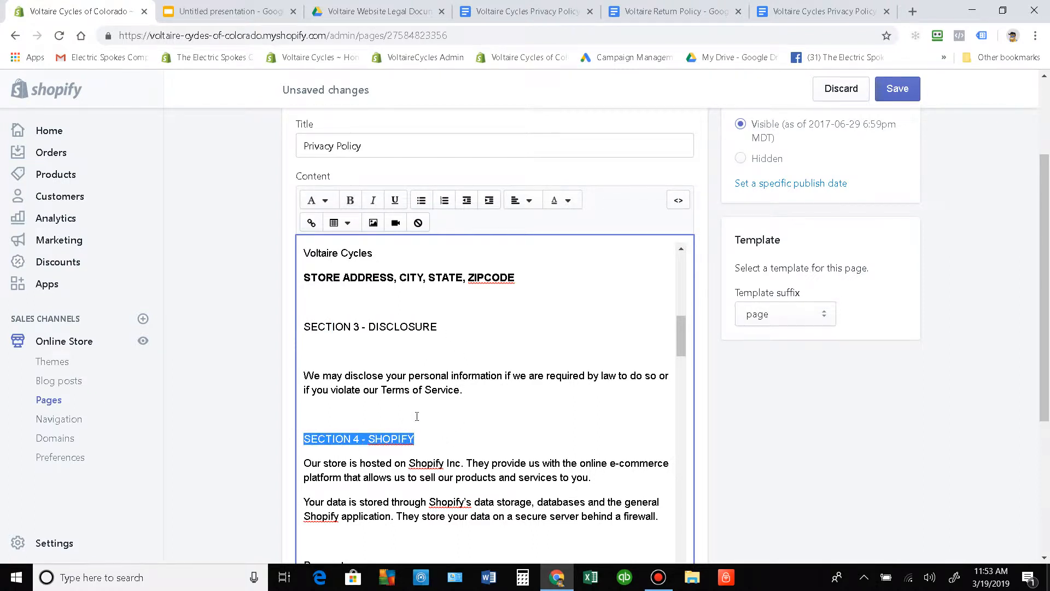
# Step: Read the rest of the pasted policy through QUESTIONS AND CONTACT INFORMATION and point out its COMPANY EMAIL ADDRESS placeholder by selecting it
pyautogui.scroll(-1, 417, 416)
pyautogui.scroll(-2, 417, 418)
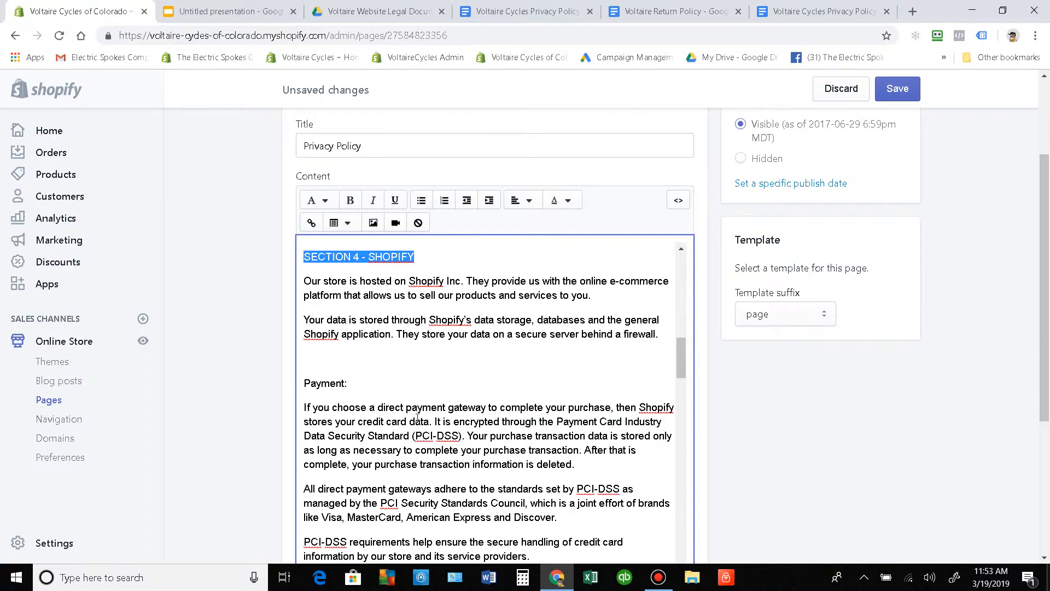
pyautogui.scroll(-10, 418, 418)
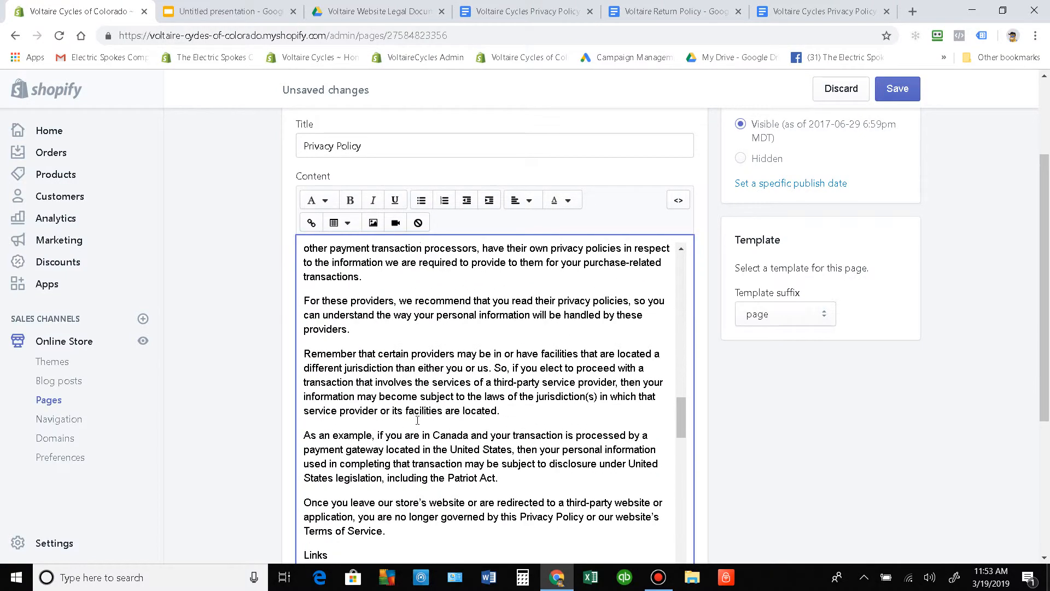
pyautogui.scroll(-15, 417, 426)
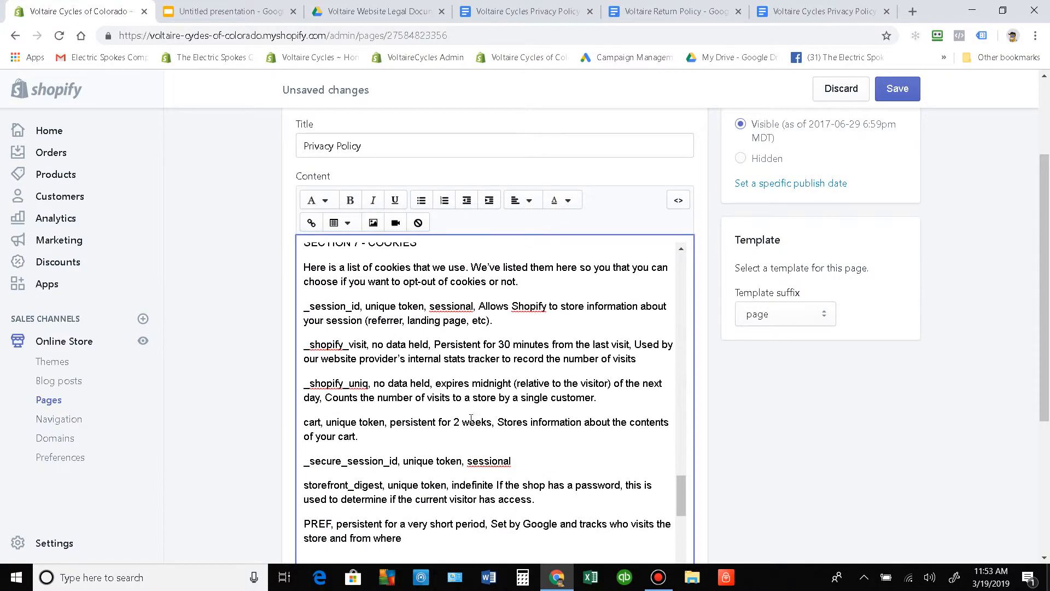
pyautogui.scroll(-5, 470, 426)
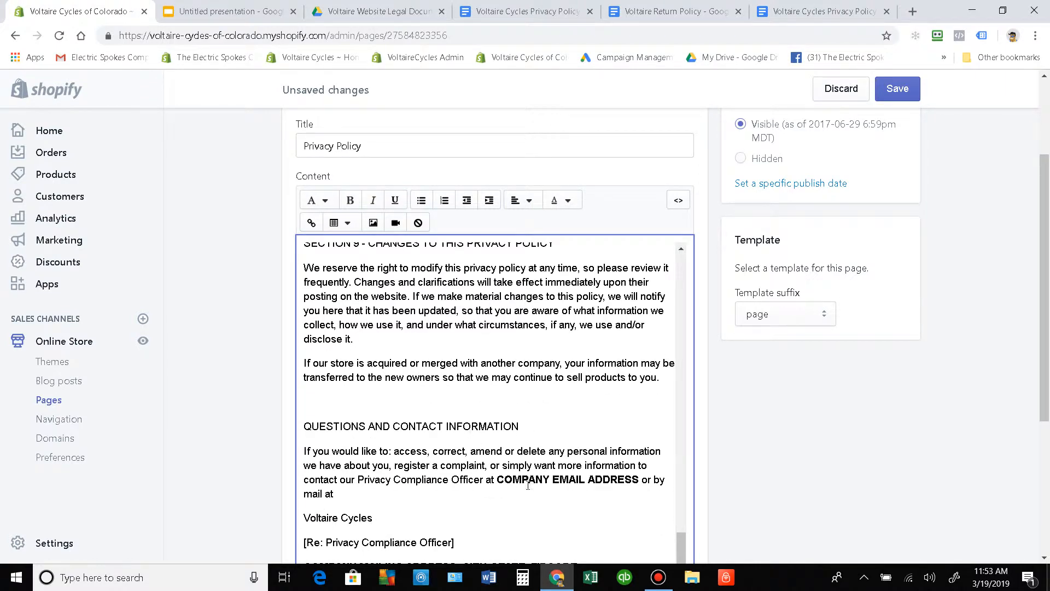
pyautogui.hotkey('ctrl', 'shift', 'Right')
pyautogui.hotkey('ctrl', 'shift', 'Right')
pyautogui.hotkey('shift', 'Right')
pyautogui.hotkey('shift', 'Right')
pyautogui.hotkey('shift', 'Right')
pyautogui.hotkey('shift', 'Right')
pyautogui.hotkey('shift', 'Right')
pyautogui.hotkey('shift', 'Right')
pyautogui.hotkey('shift', 'Right')
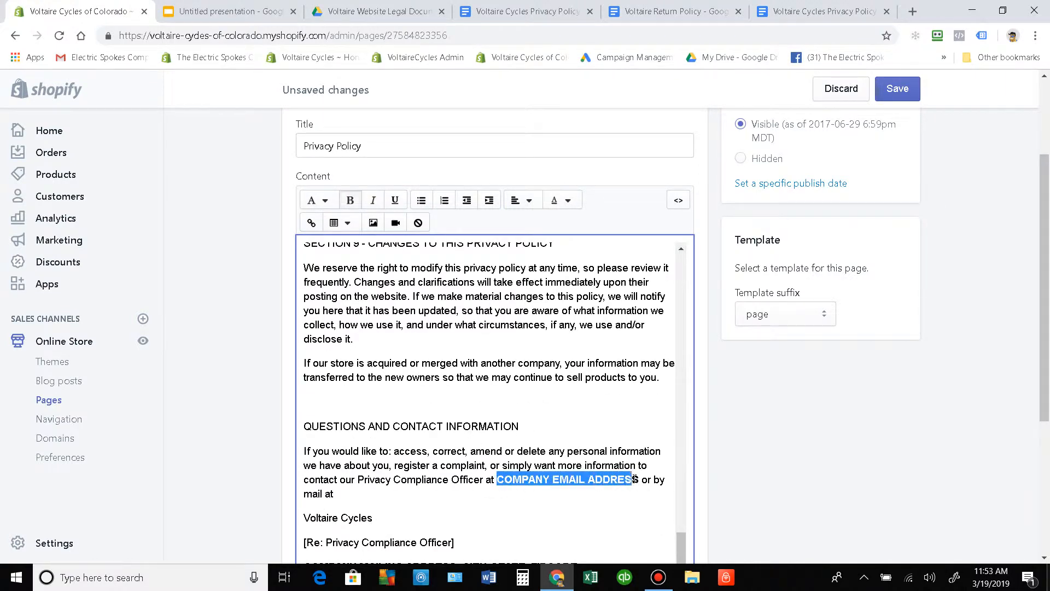
pyautogui.hotkey('shift', 'Left')
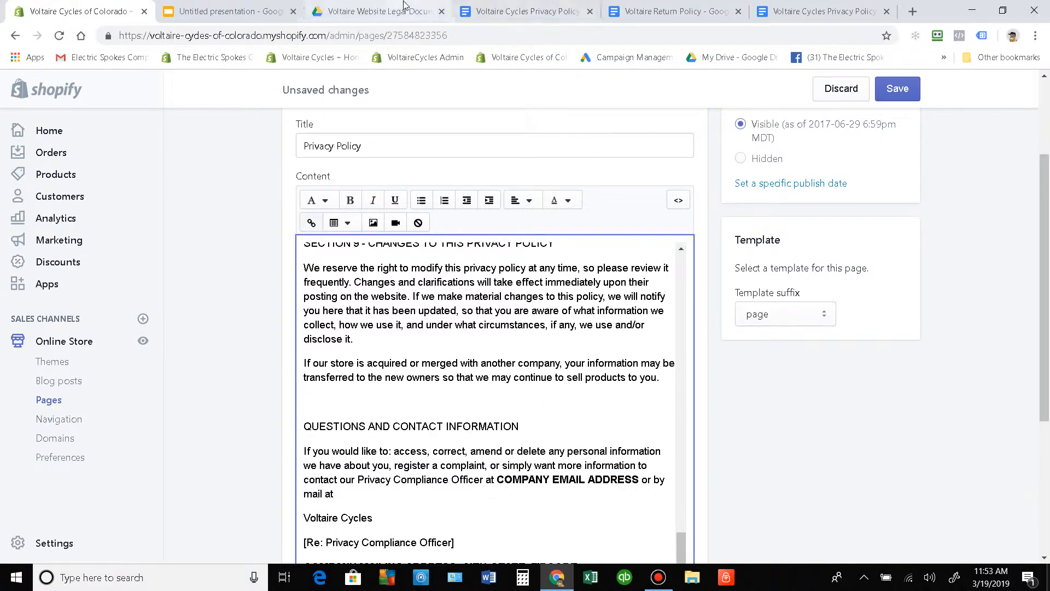
# Step: Switch to the Voltaire Cycles Privacy Policy document in Google Docs and examine its red placeholders from the closing contact section back to SECTION 2 - CONSENT
pyautogui.click(383, 10)
pyautogui.click(503, 6)
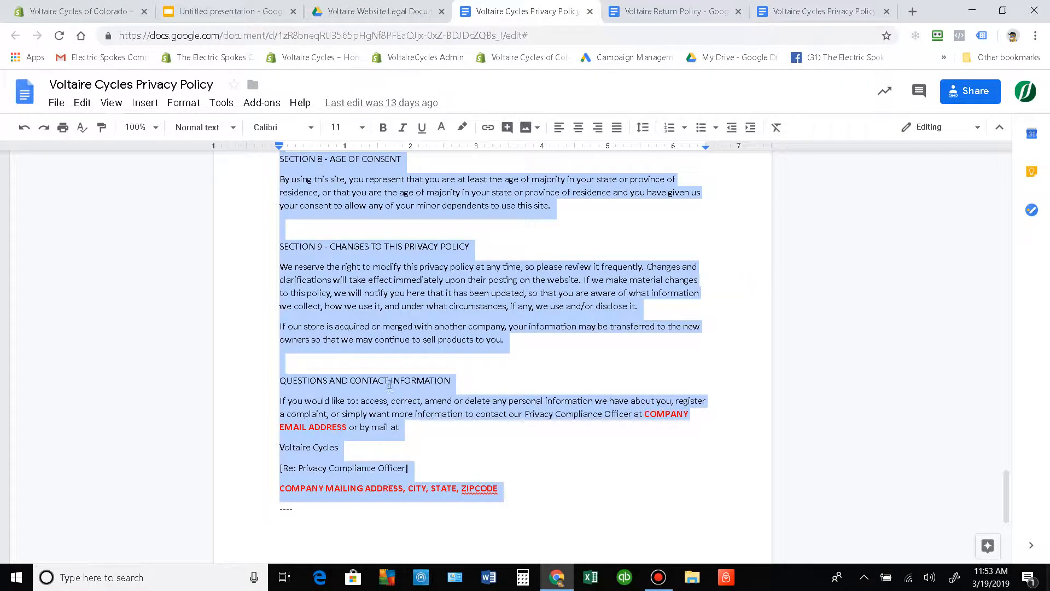
pyautogui.scroll(-1, 387, 397)
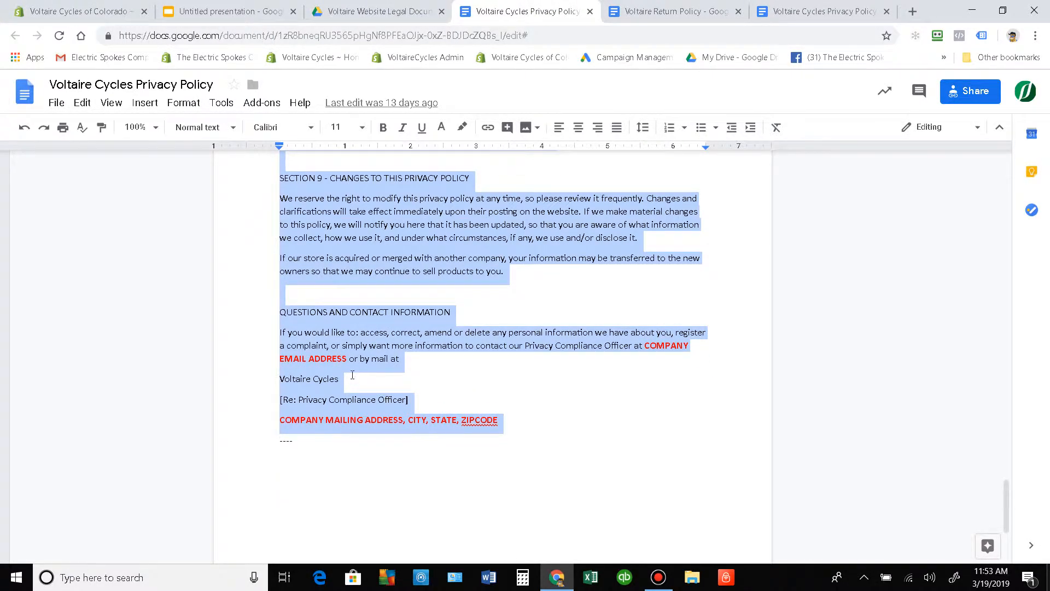
pyautogui.click(352, 375)
pyautogui.scroll(8, 382, 345)
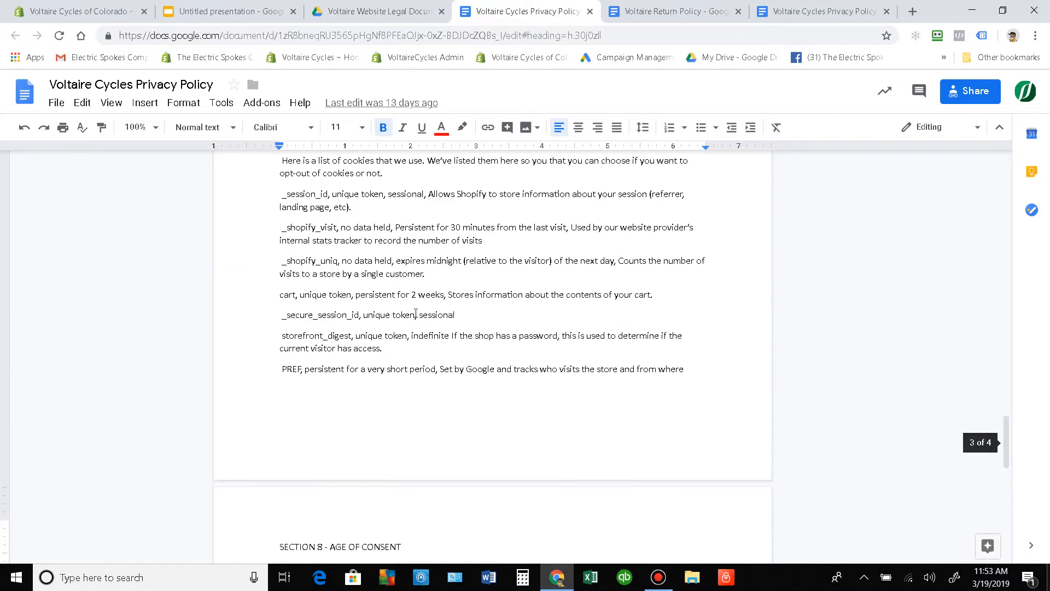
pyautogui.scroll(10, 416, 314)
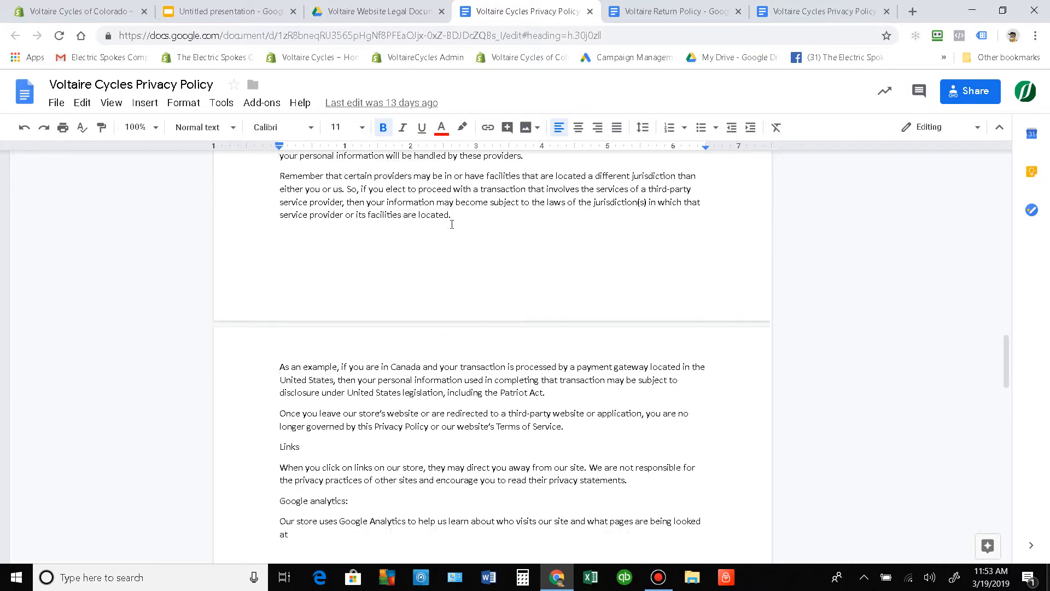
pyautogui.scroll(11, 452, 224)
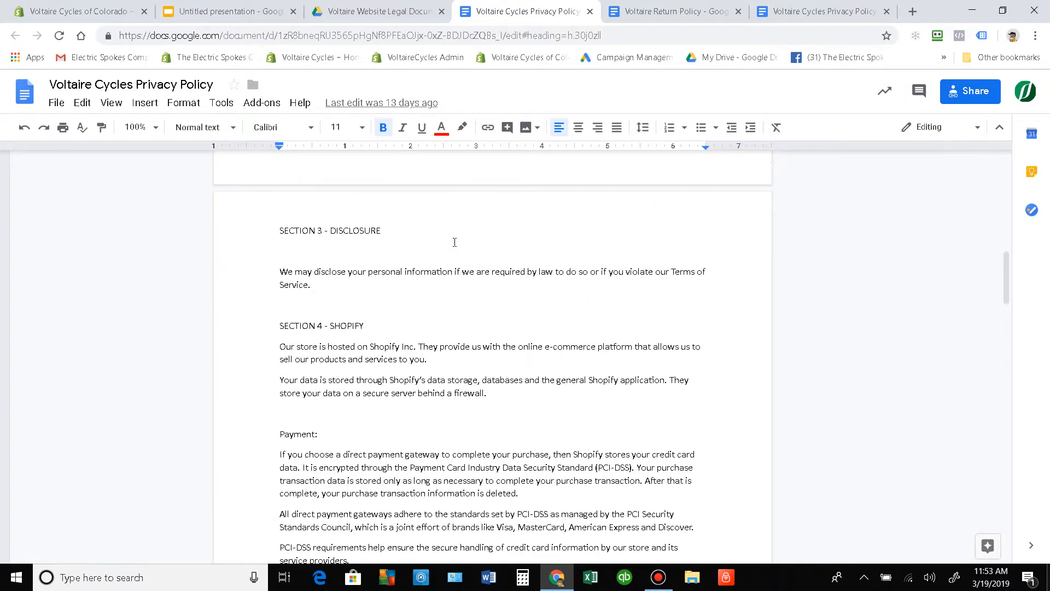
pyautogui.scroll(4, 455, 242)
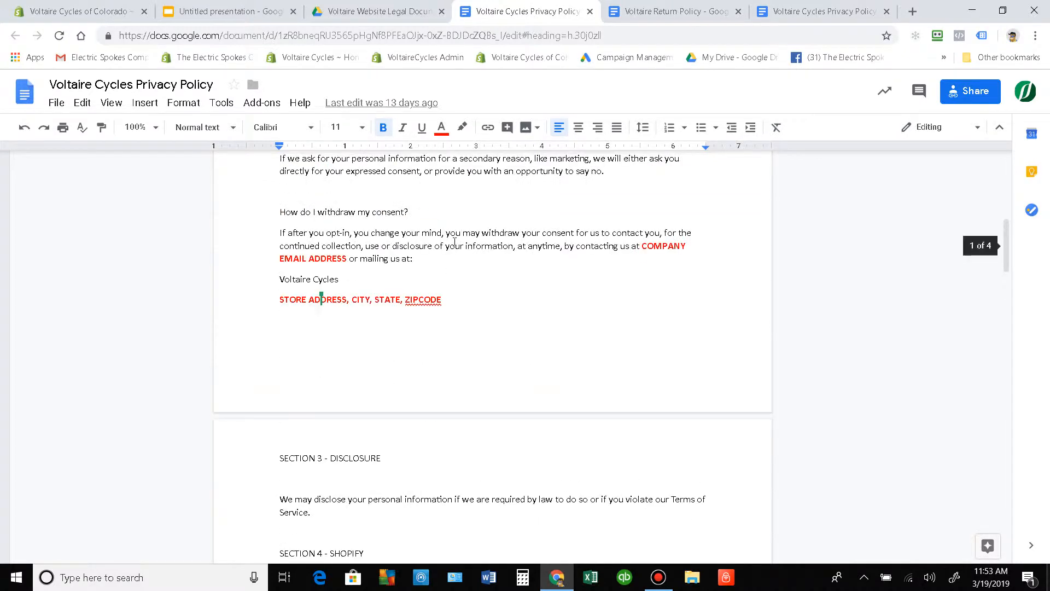
pyautogui.scroll(3, 455, 242)
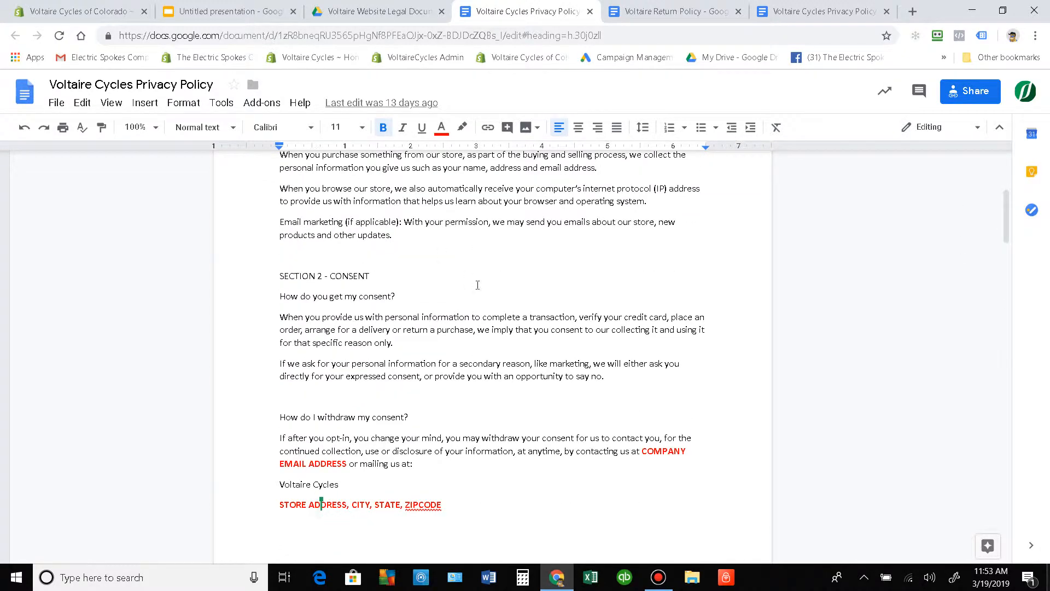
# Step: Return to the Shopify Privacy Policy page and check the spelling suggestions for "sessional" in SECTION 7 - COOKIES, leaving the word as is
pyautogui.click(334, 10)
pyautogui.click(270, 7)
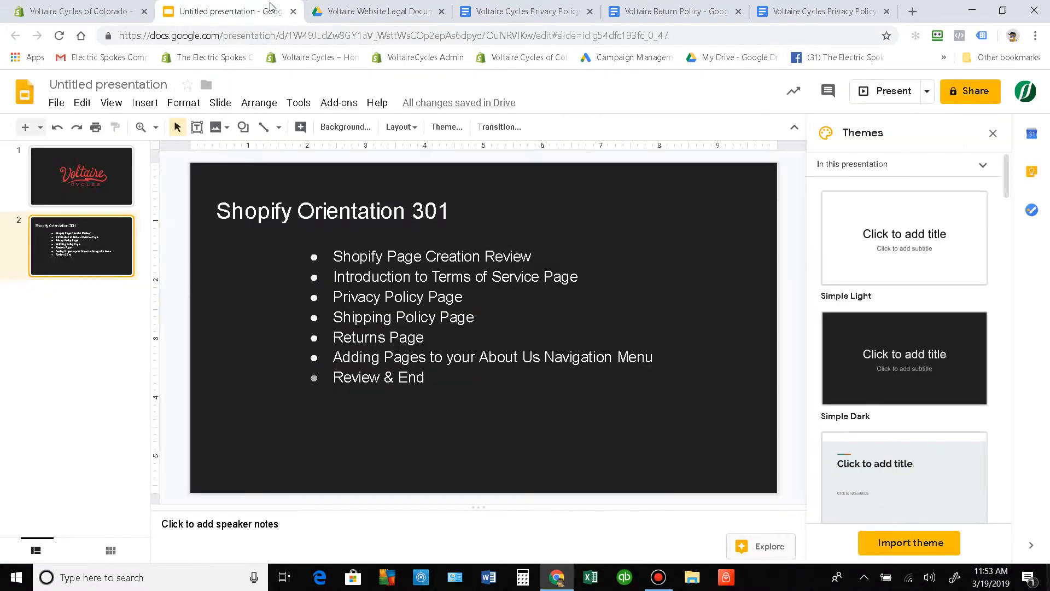
pyautogui.click(80, 11)
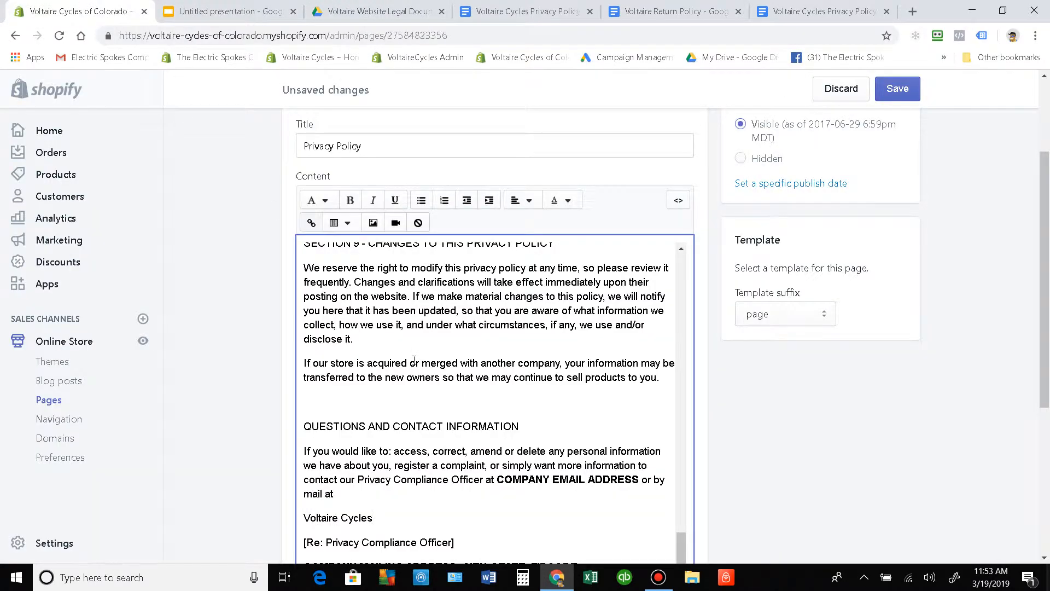
pyautogui.scroll(10, 422, 344)
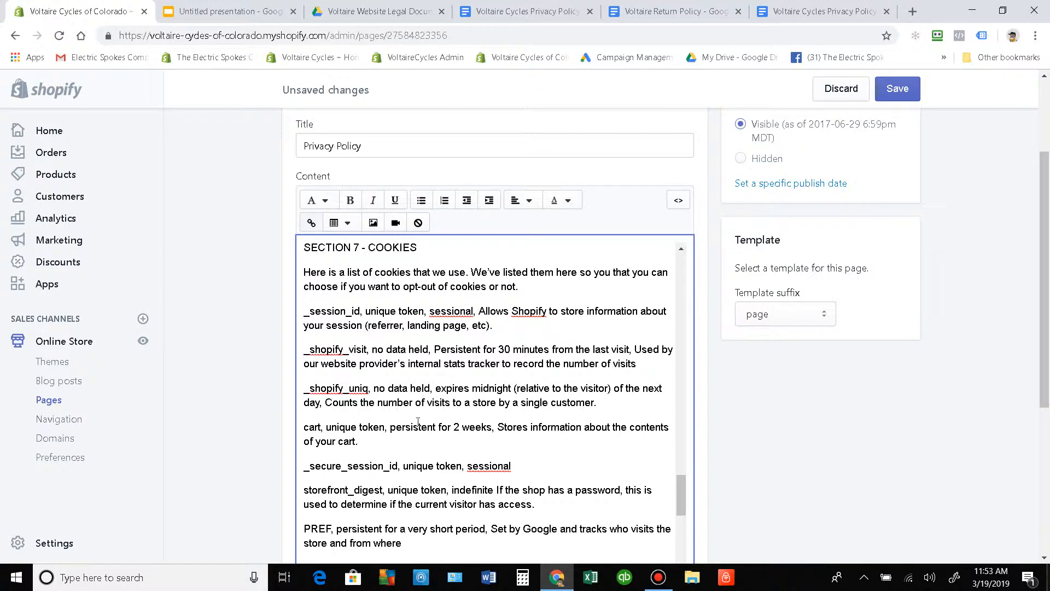
pyautogui.rightClick(447, 310)
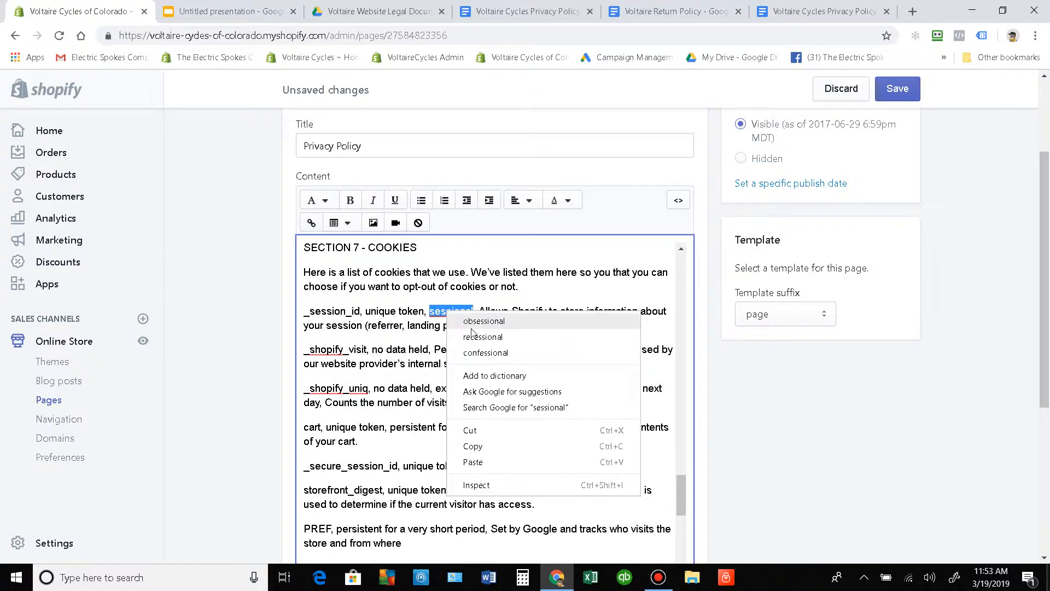
pyautogui.moveTo(393, 326); pyautogui.dragTo(397, 328)
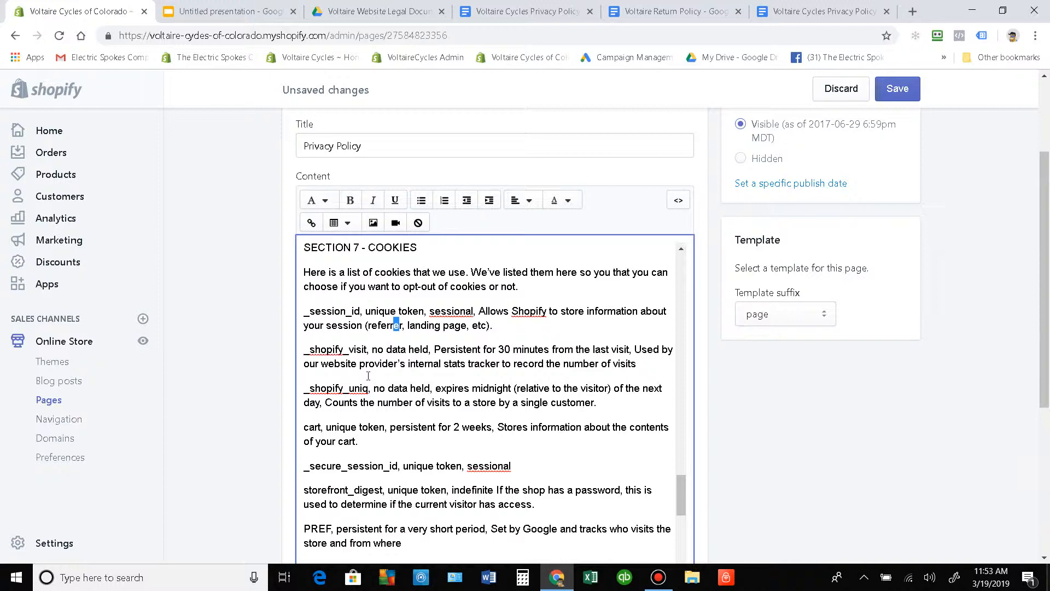
# Step: Review the Links, Google analytics, SECTION 6 - SECURITY and SECTION 7 - COOKIES text, then return to the policy's beginning
pyautogui.scroll(4, 368, 376)
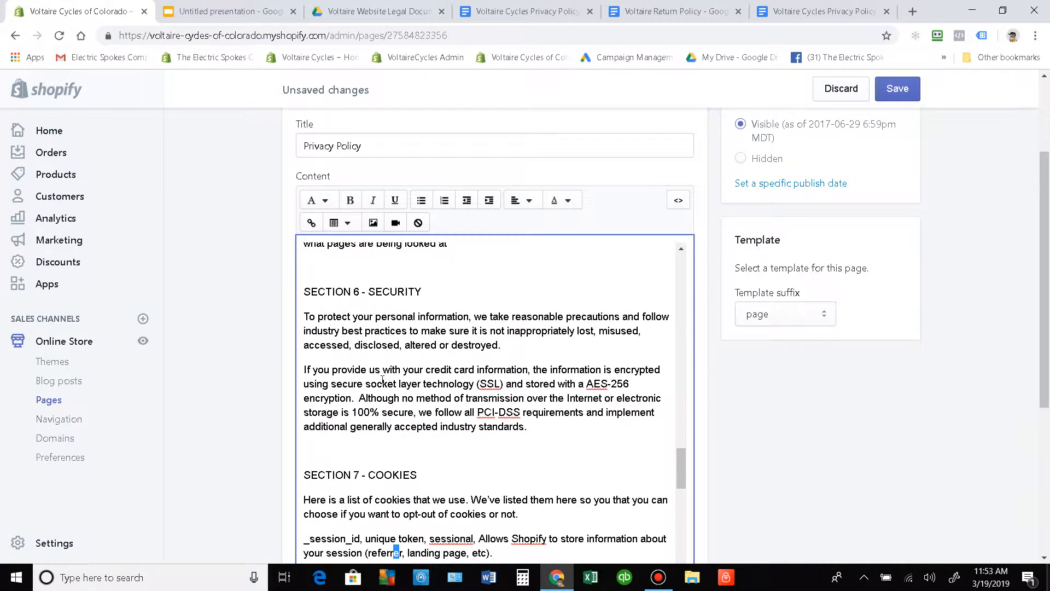
pyautogui.scroll(5, 383, 380)
pyautogui.scroll(-5, 387, 385)
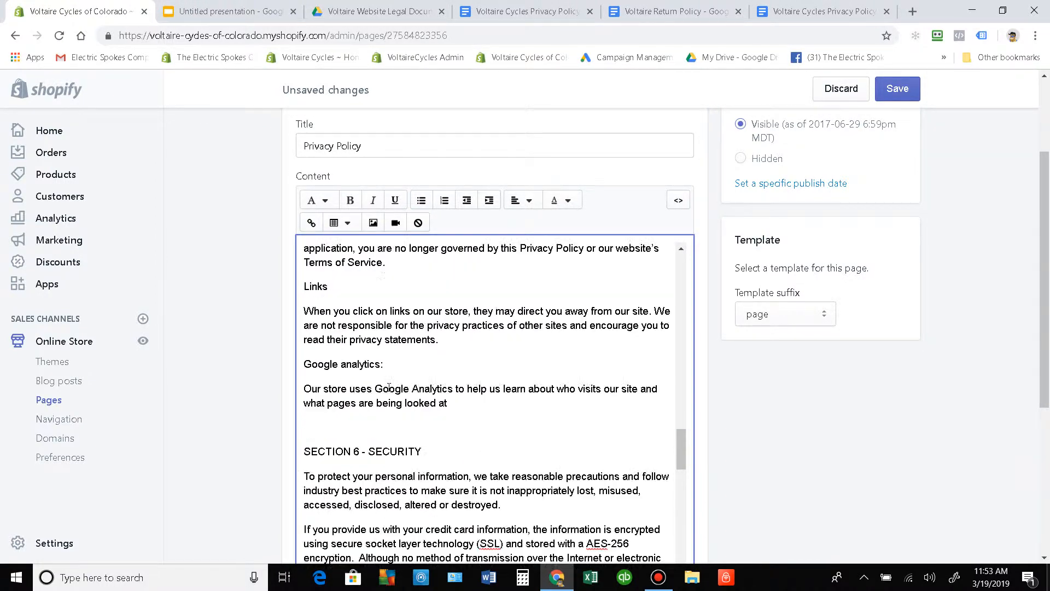
pyautogui.scroll(-2, 389, 387)
pyautogui.scroll(-1, 389, 387)
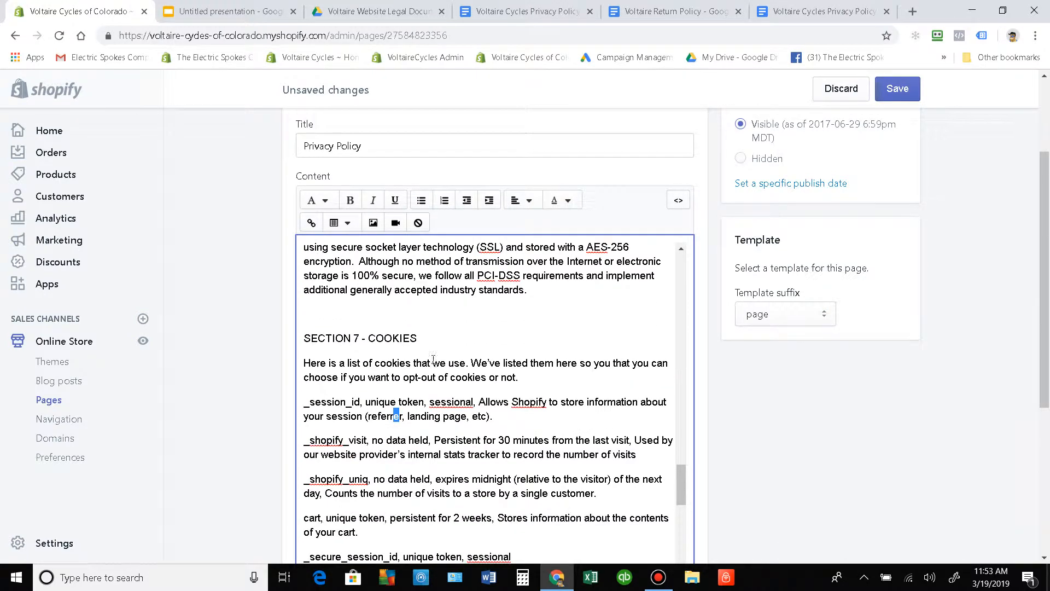
pyautogui.scroll(6, 389, 387)
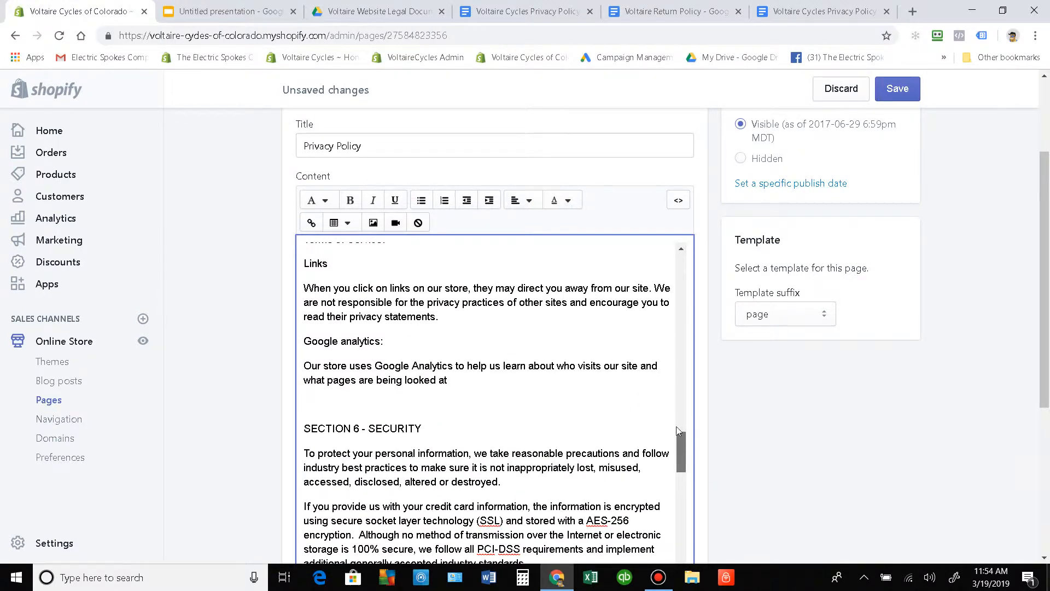
pyautogui.moveTo(676, 427); pyautogui.dragTo(674, 240)
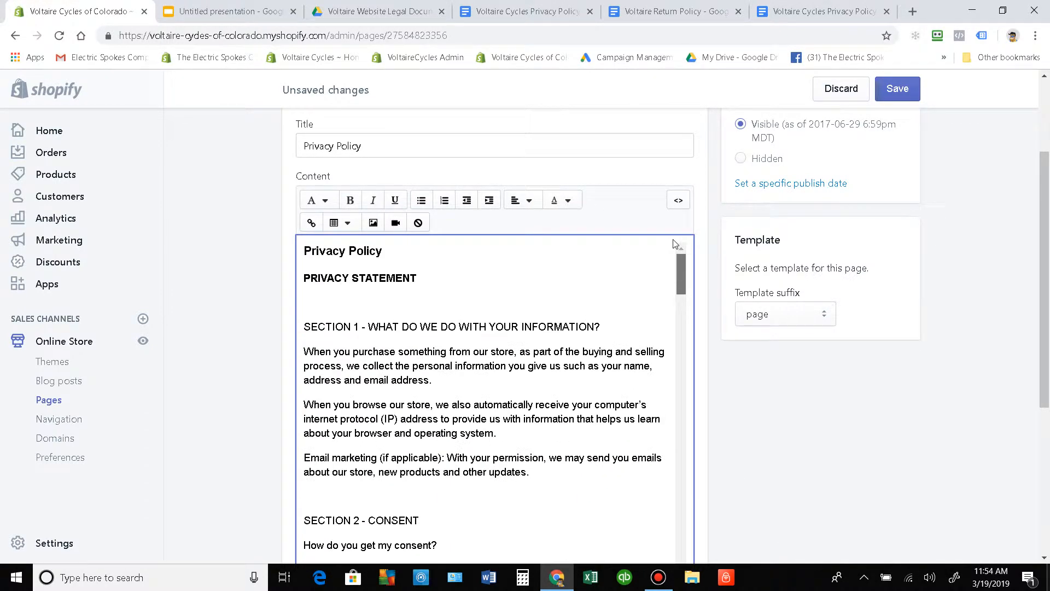
# Step: Stay on the Privacy Policy page instead of leaving it with unsaved changes, and save the page
pyautogui.click(50, 400)
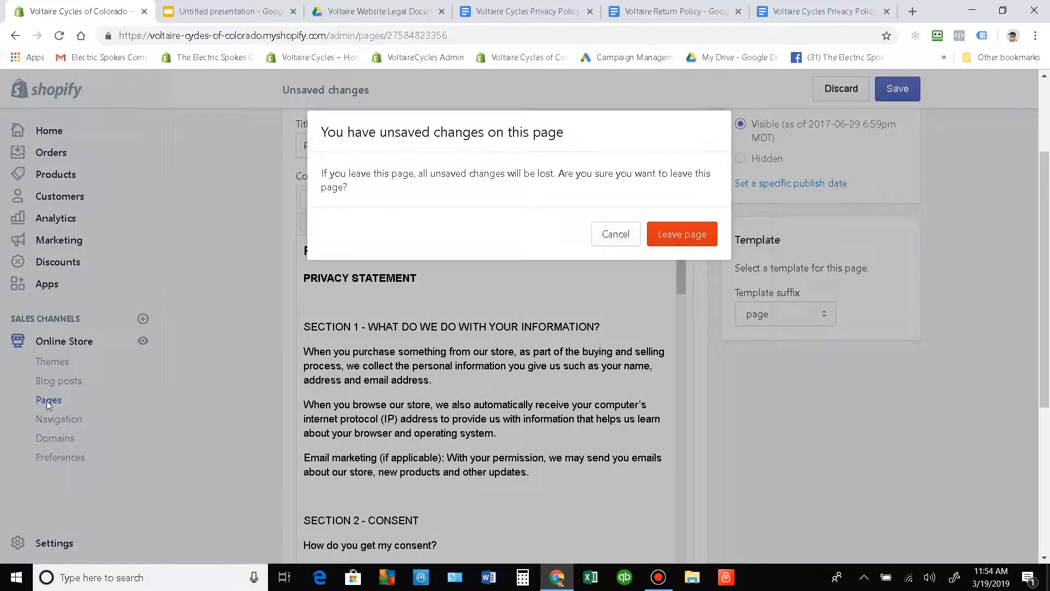
pyautogui.click(604, 234)
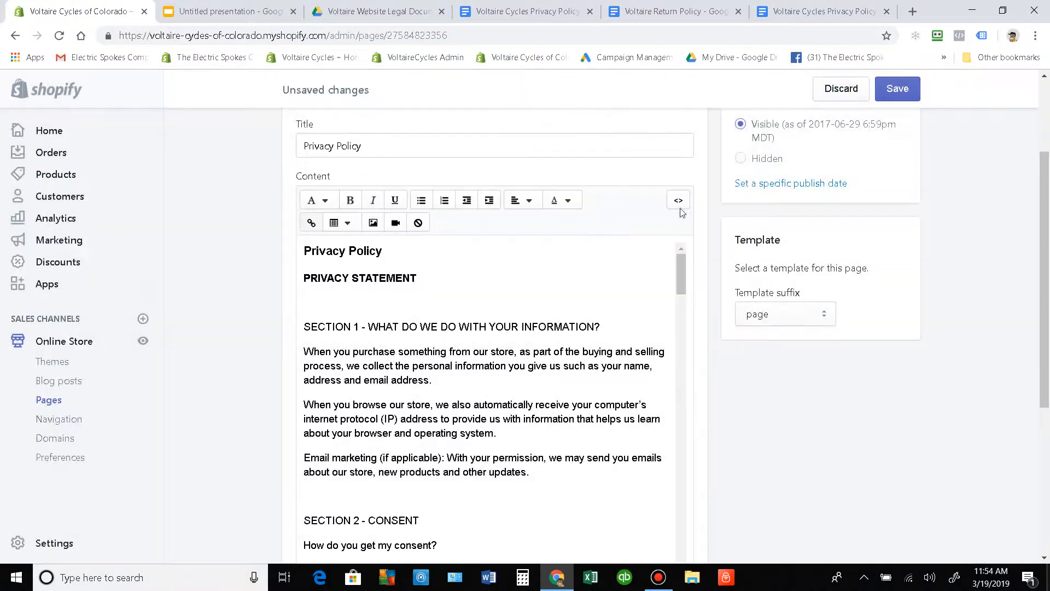
pyautogui.click(895, 92)
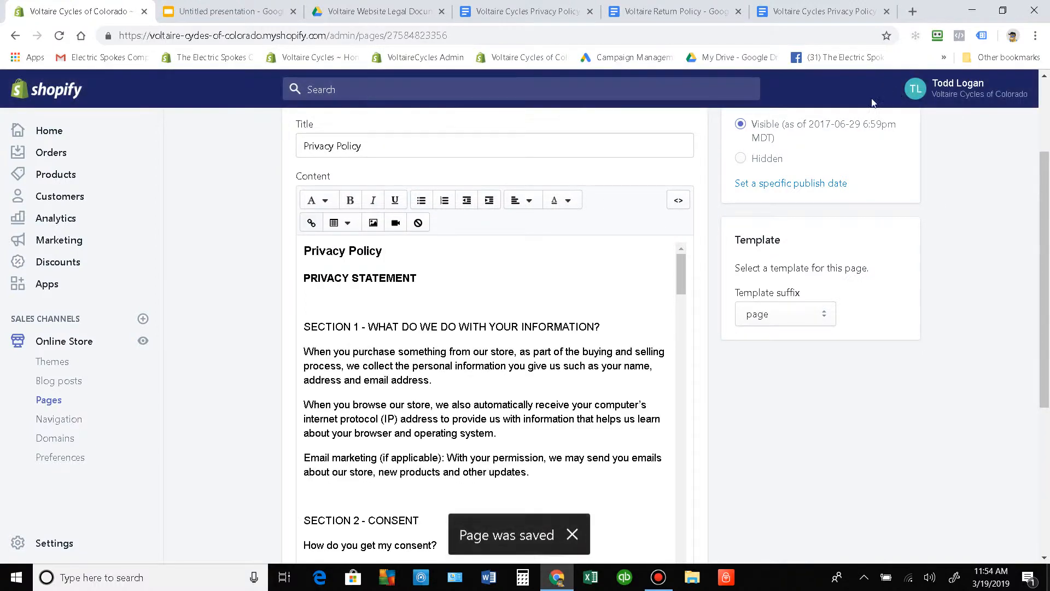
# Step: View the saved Privacy Policy page on the storefront and check its text from the heading down to SECTION 6 - SECURITY
pyautogui.scroll(3, 558, 270)
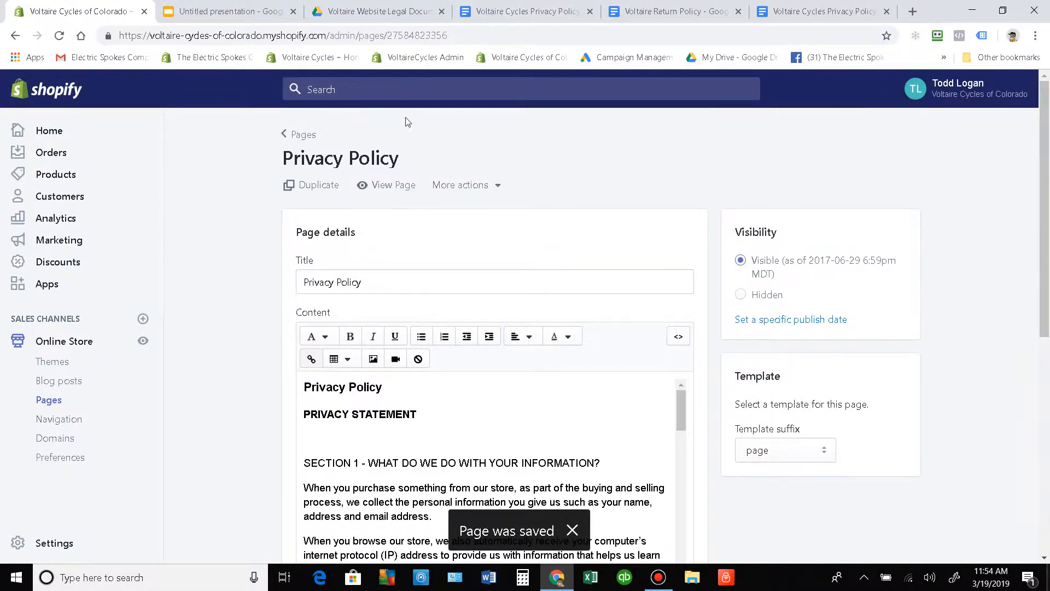
pyautogui.click(394, 186)
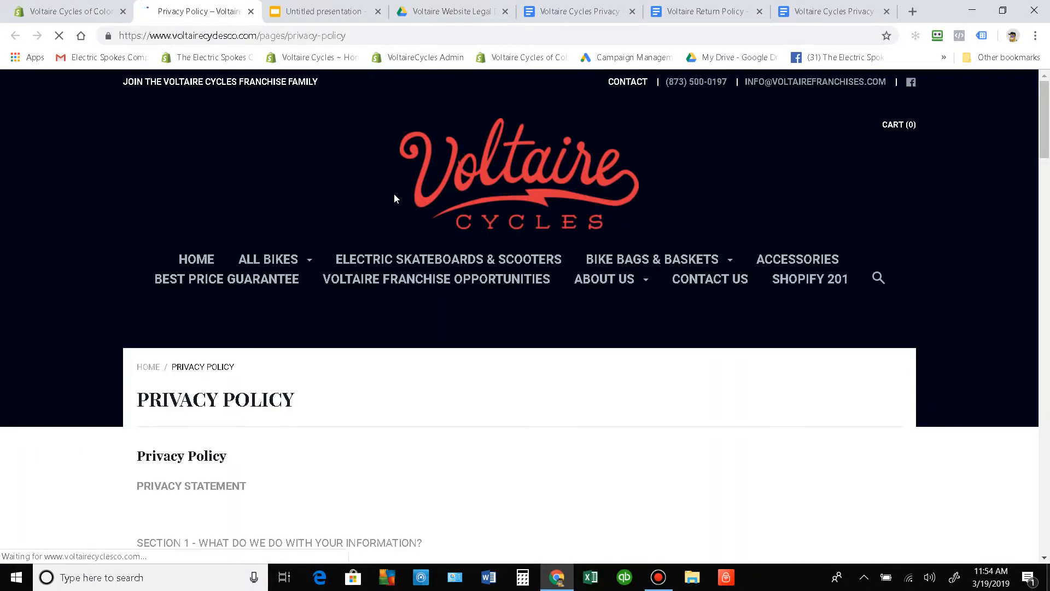
pyautogui.scroll(-3, 227, 197)
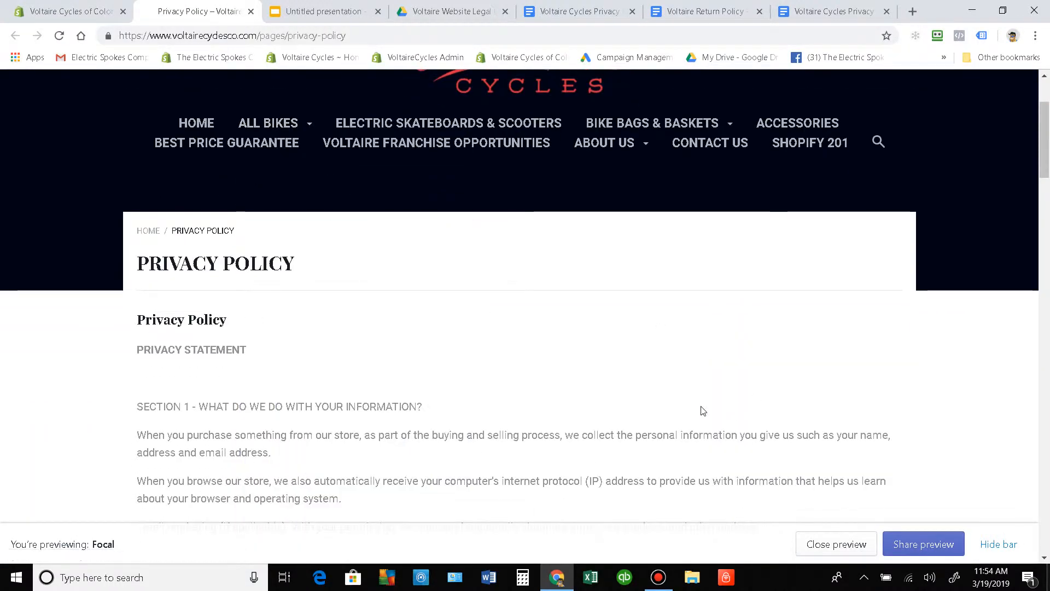
pyautogui.scroll(-2, 224, 258)
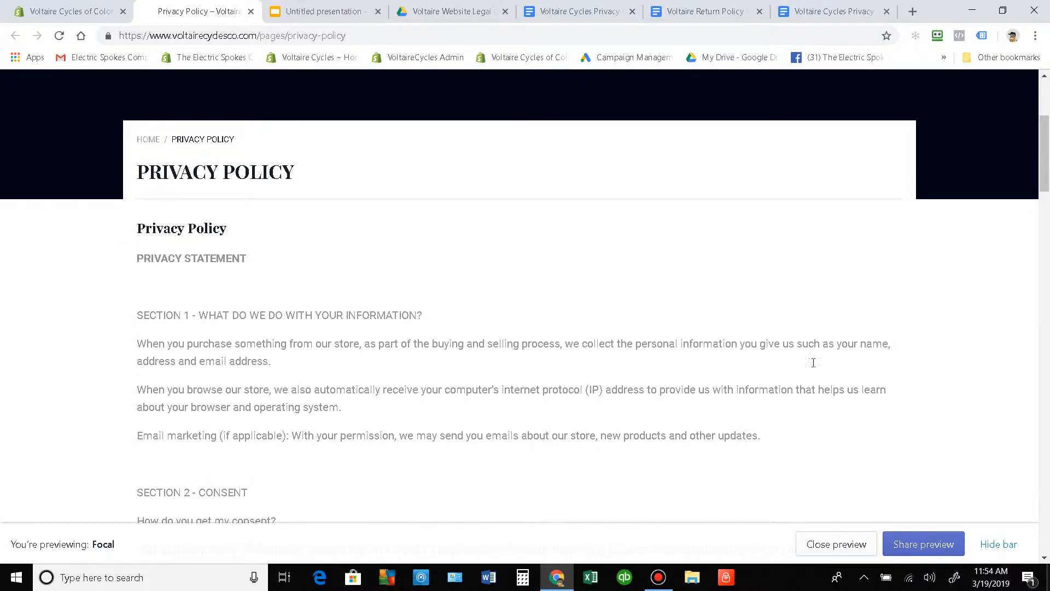
pyautogui.scroll(-9, 332, 259)
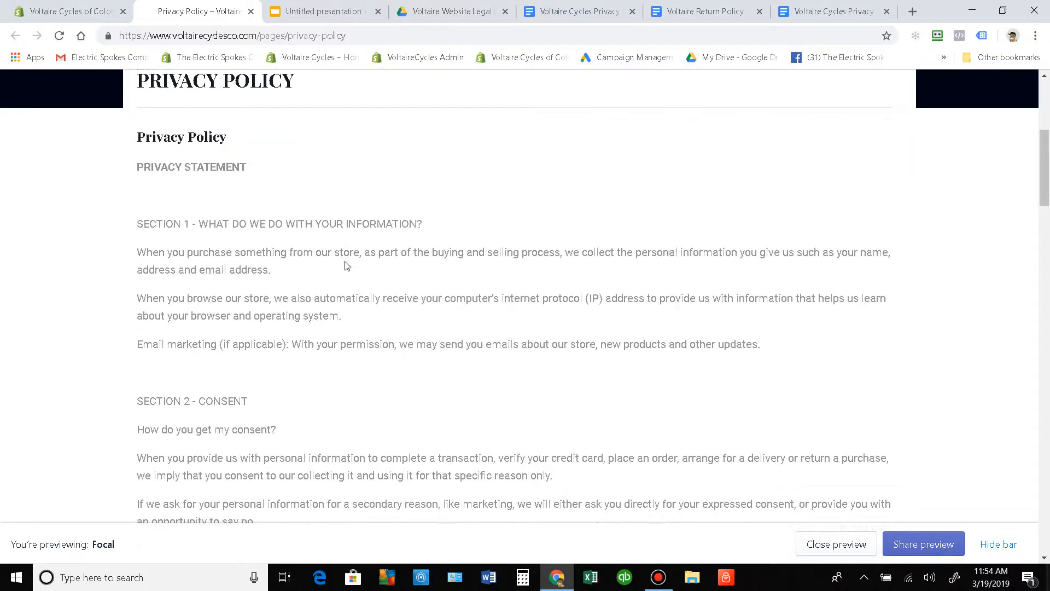
pyautogui.scroll(-1, 351, 277)
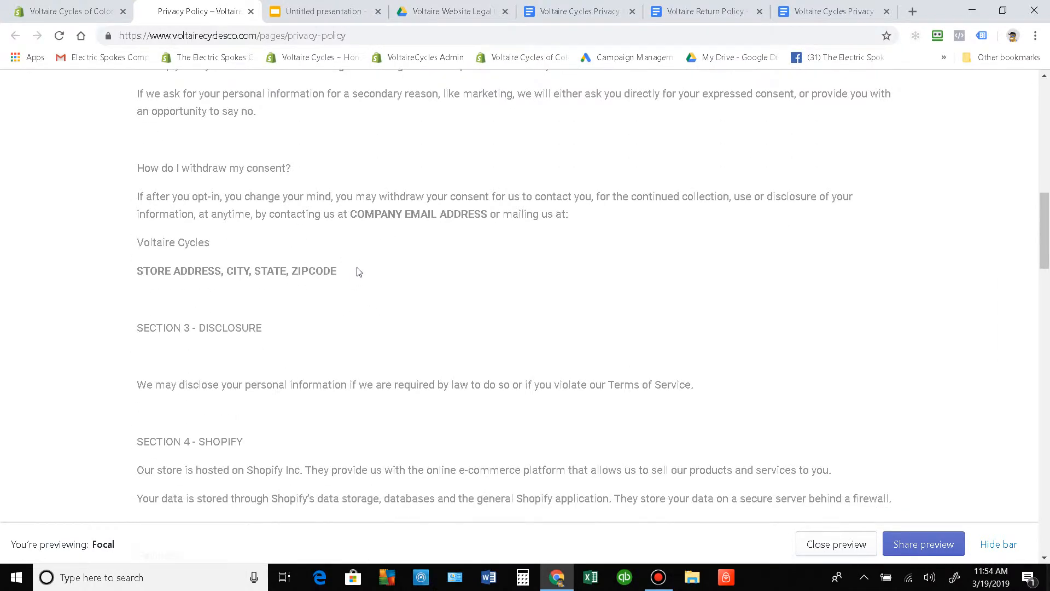
pyautogui.scroll(-5, 335, 260)
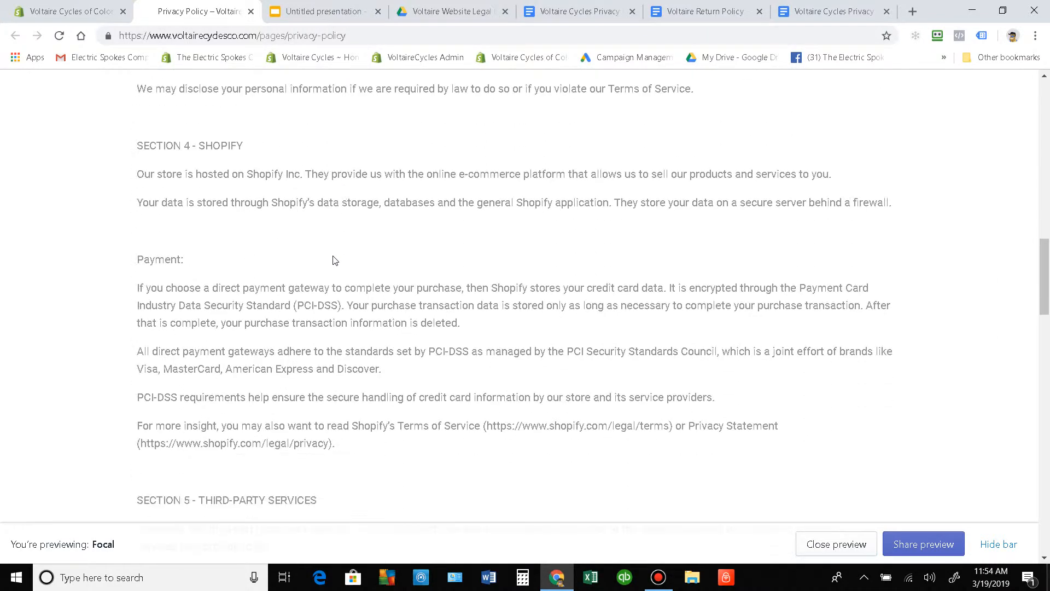
pyautogui.scroll(-4, 334, 261)
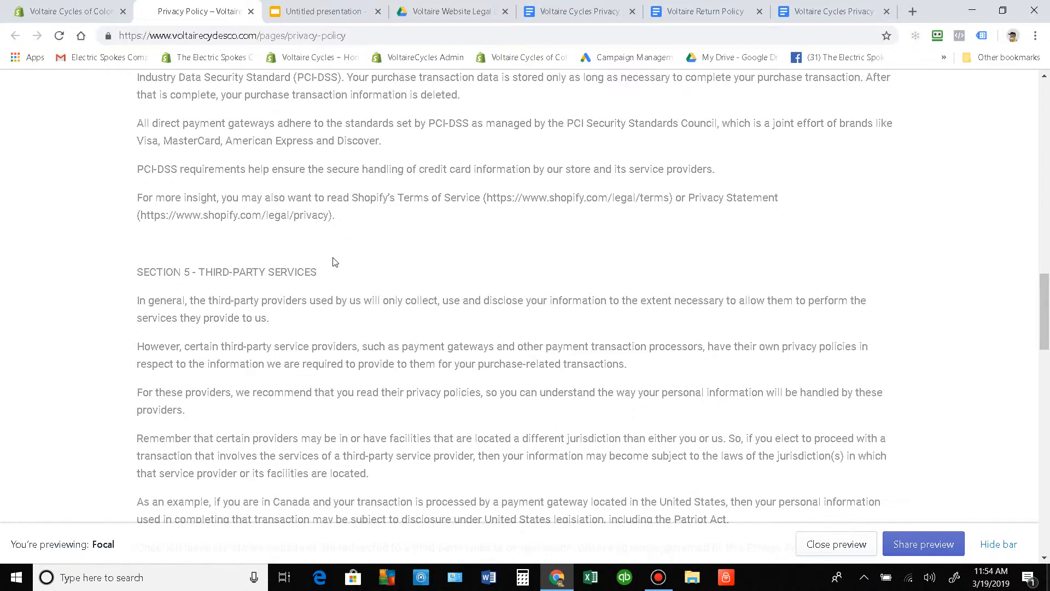
pyautogui.scroll(-6, 334, 261)
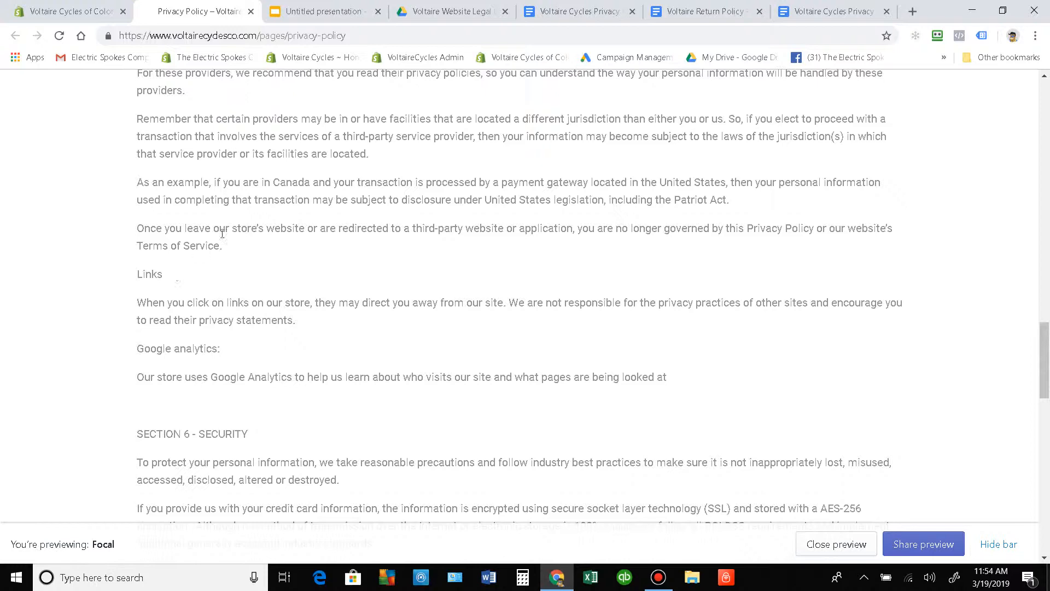
# Step: Review the storefront Privacy Policy from the Links paragraph through SECTION 7 - COOKIES to the QUESTIONS AND CONTACT INFORMATION address lines
pyautogui.scroll(-3, 244, 277)
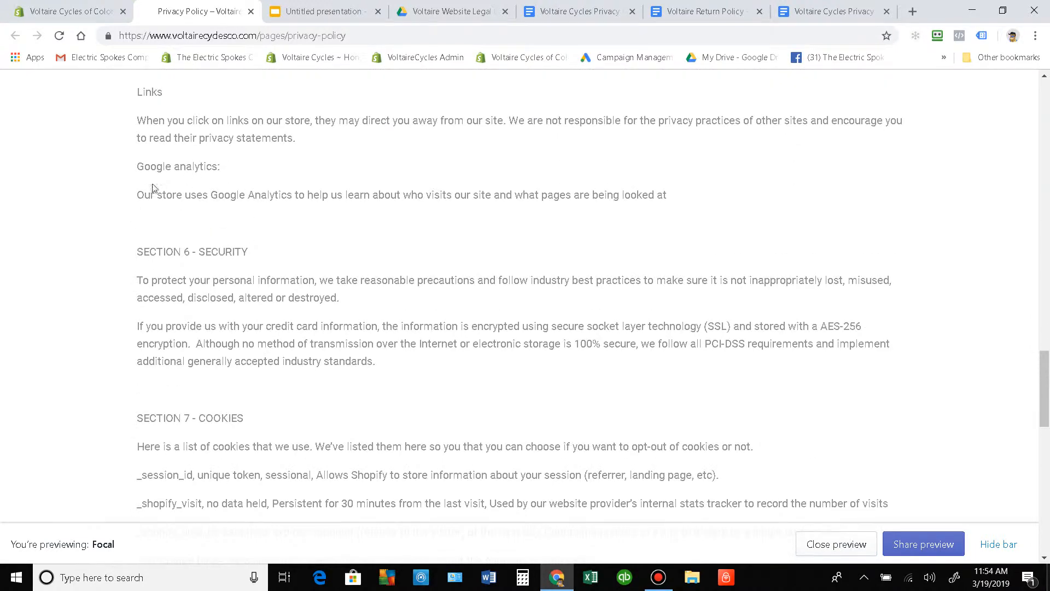
pyautogui.scroll(1, 186, 164)
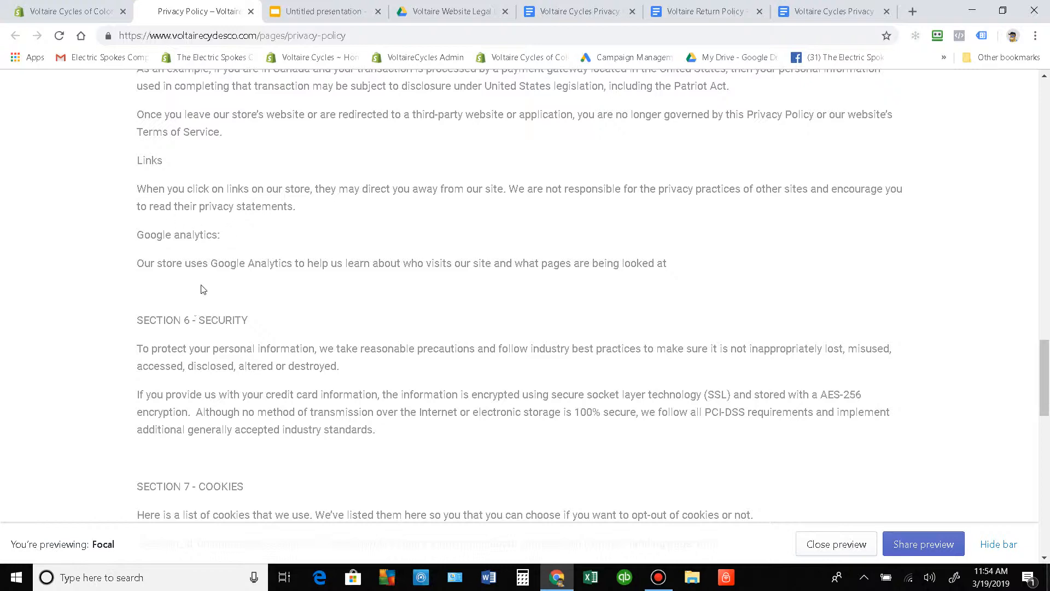
pyautogui.scroll(-7, 202, 288)
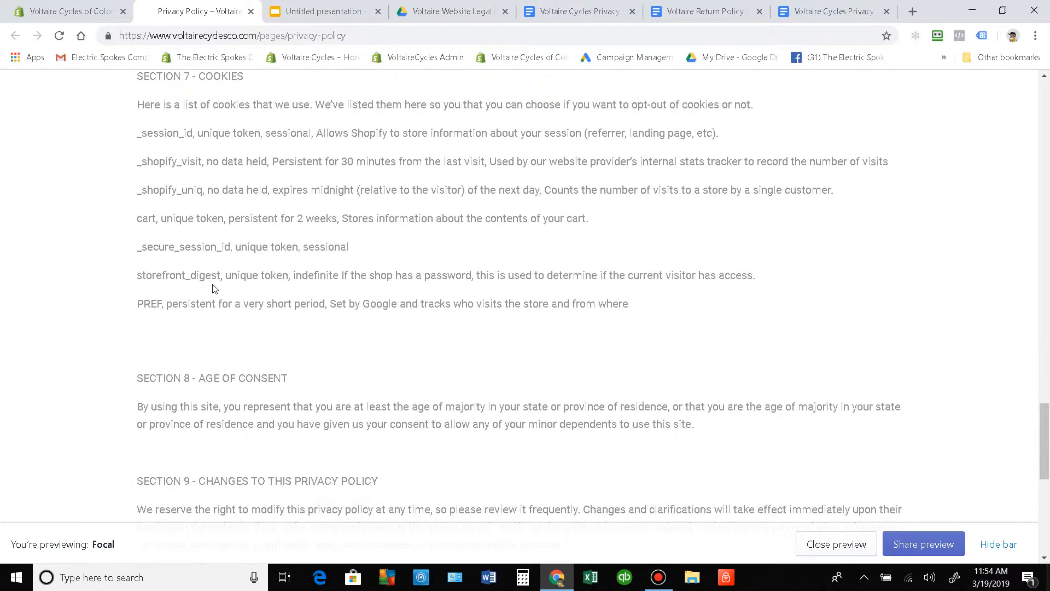
pyautogui.moveTo(144, 134); pyautogui.dragTo(413, 272)
pyautogui.scroll(-2, 284, 341)
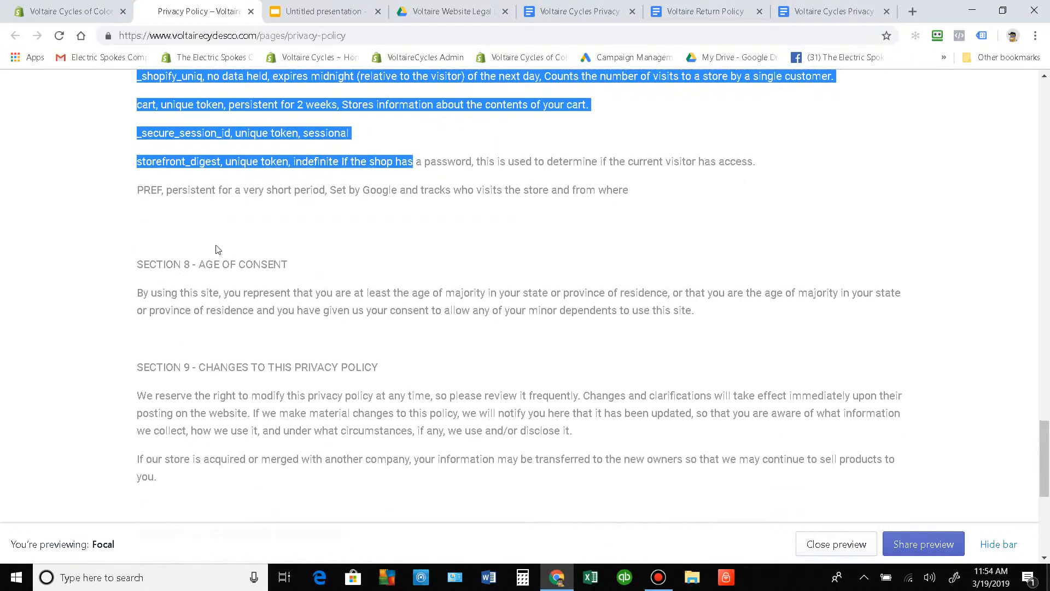
pyautogui.click(146, 226)
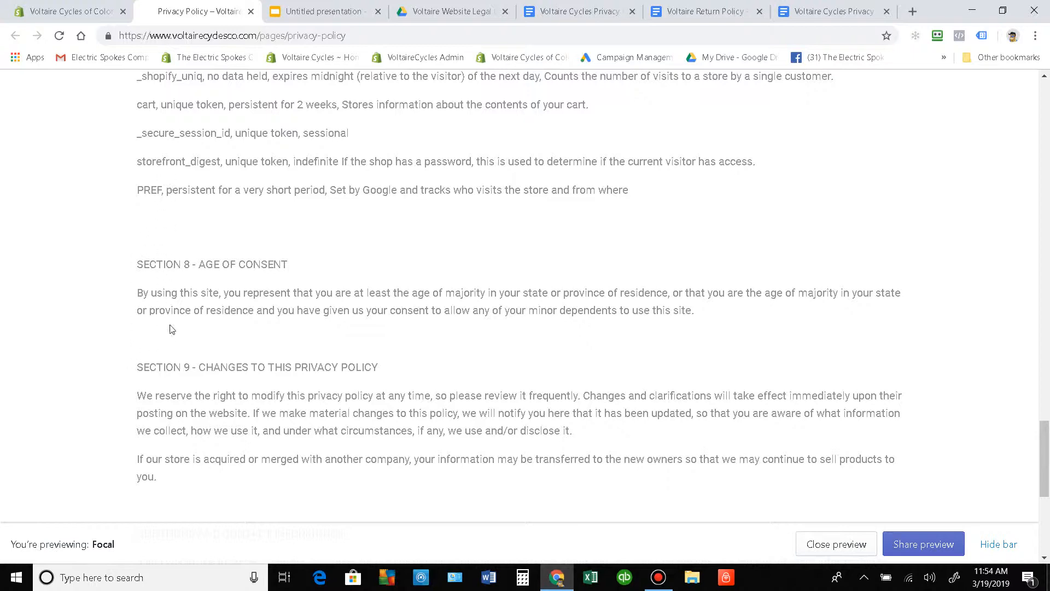
pyautogui.scroll(-3, 172, 330)
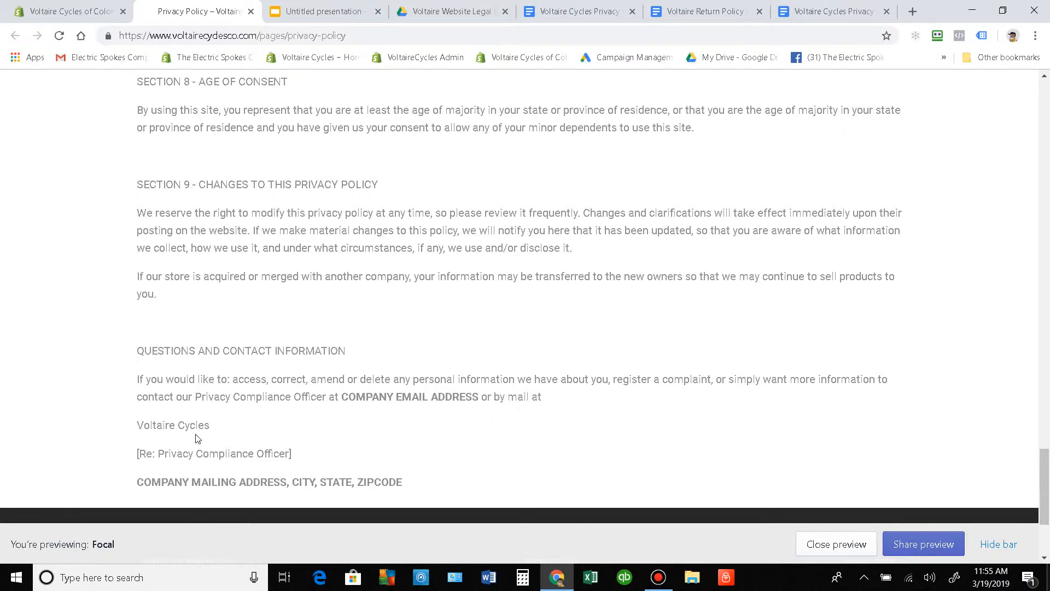
pyautogui.moveTo(147, 424); pyautogui.dragTo(454, 490)
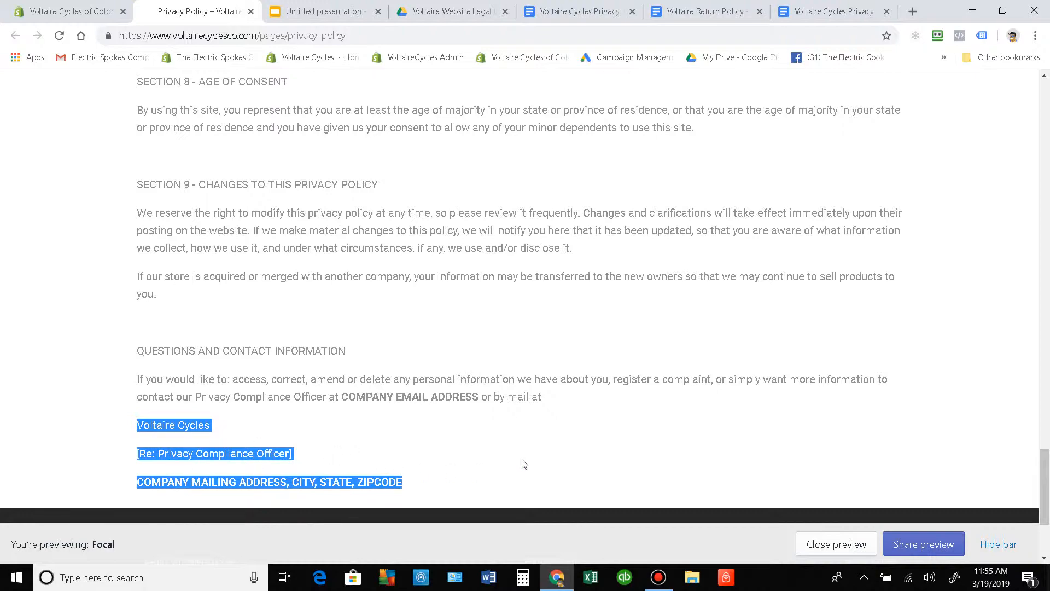
# Step: Go back to SECTION 2 and check the store address placeholder, the SECTION 4 - SHOPIFY heading and the spacing under SECTION 3 - DISCLOSURE
pyautogui.scroll(15, 416, 143)
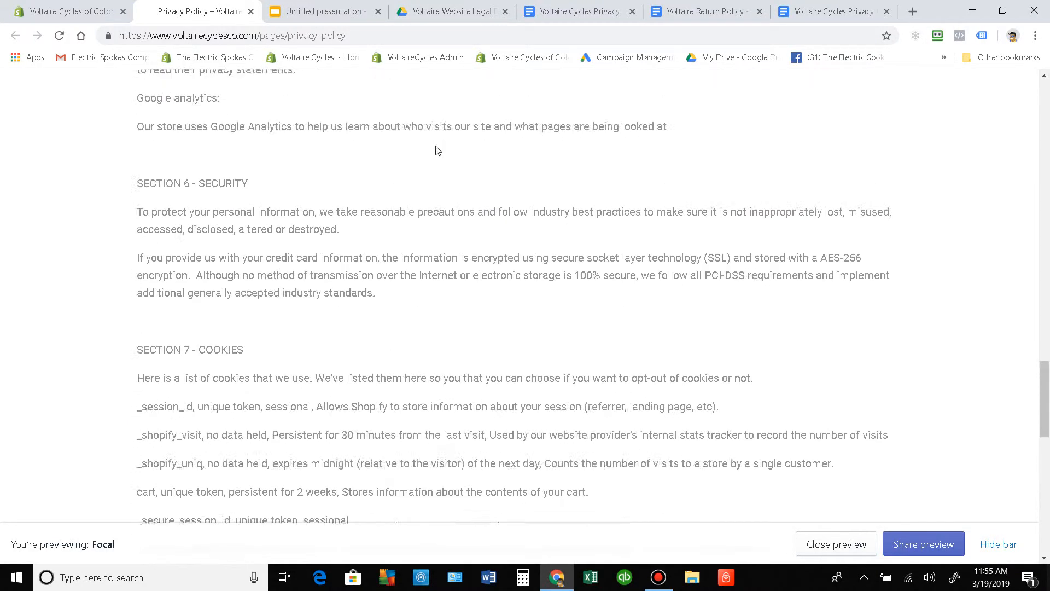
pyautogui.scroll(15, 427, 145)
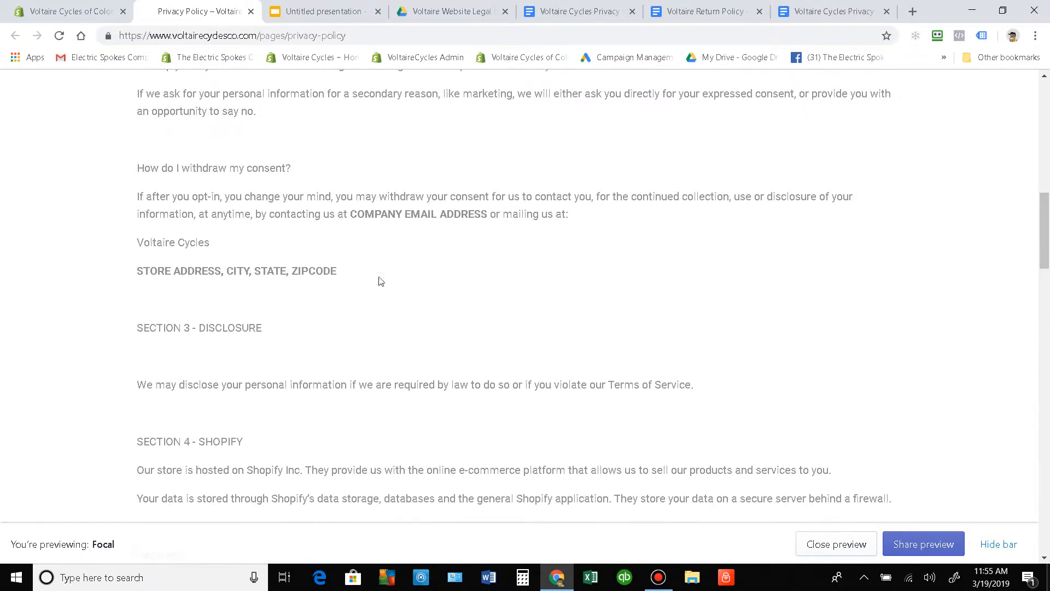
pyautogui.moveTo(377, 276); pyautogui.dragTo(138, 255)
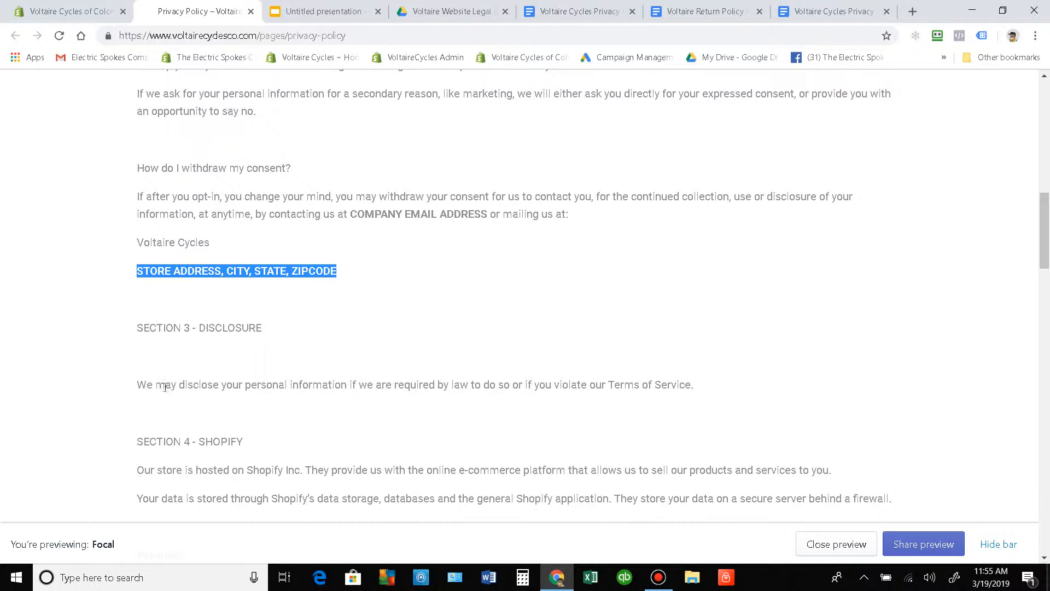
pyautogui.moveTo(138, 446); pyautogui.dragTo(243, 438)
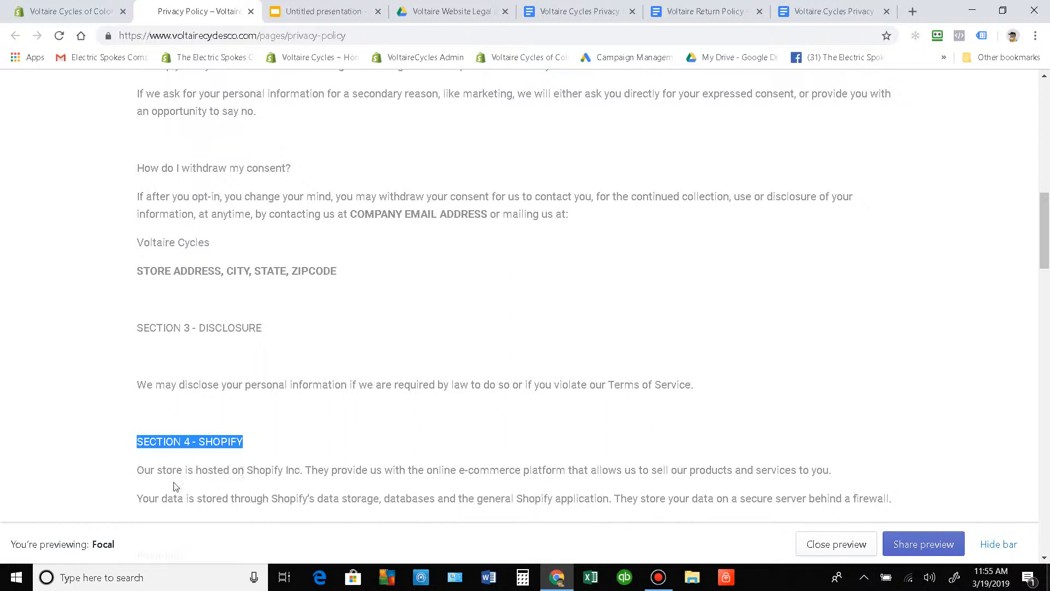
pyautogui.moveTo(134, 345); pyautogui.dragTo(181, 361)
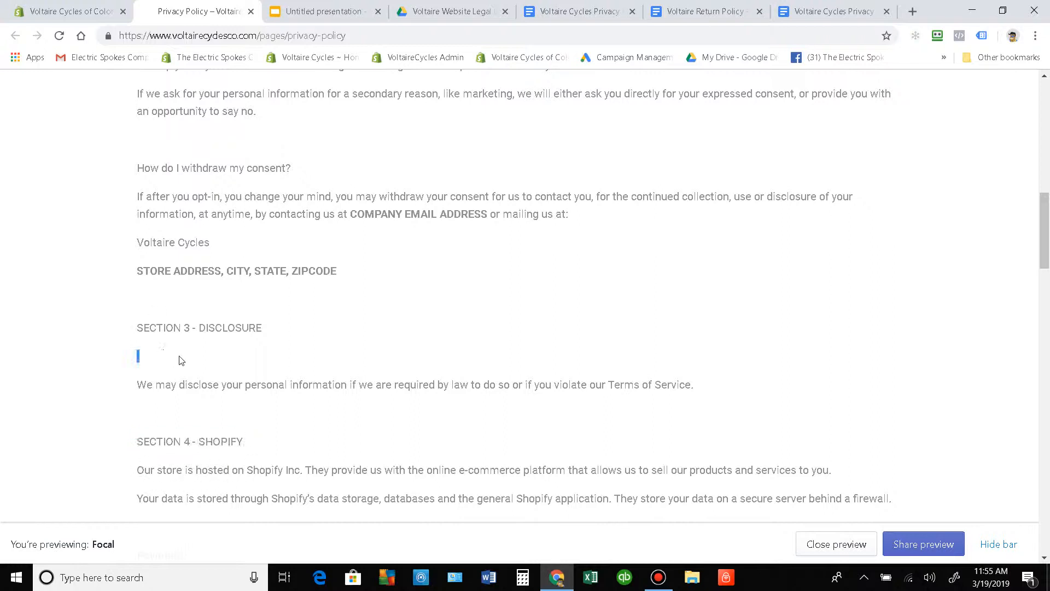
pyautogui.click(140, 348)
# Step: Check the Privacy Policy heading and the PRIVACY STATEMENT line at the beginning of the storefront page
pyautogui.scroll(9, 265, 288)
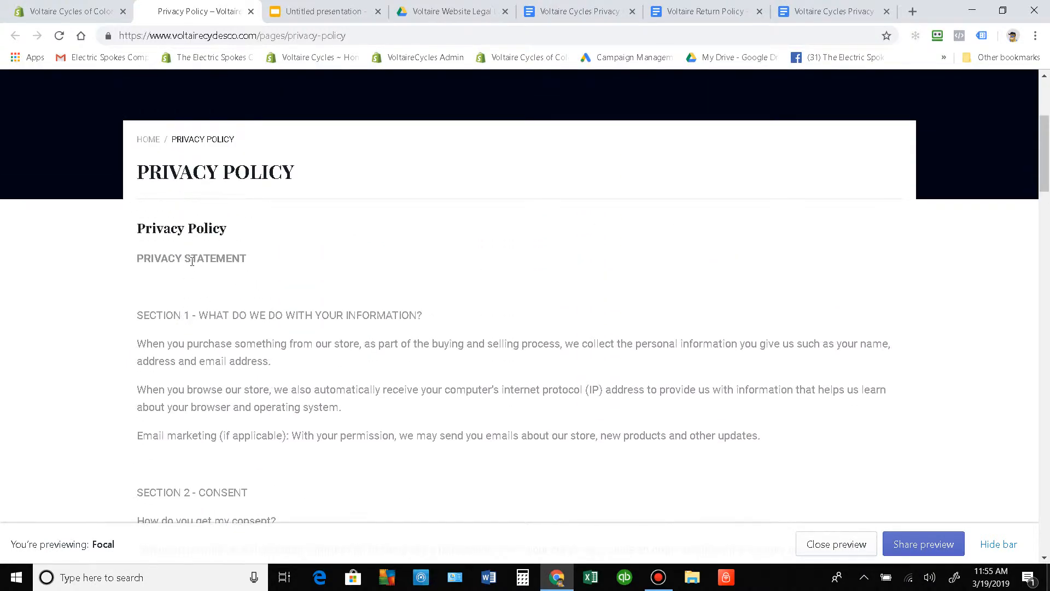
pyautogui.moveTo(230, 233); pyautogui.dragTo(154, 229)
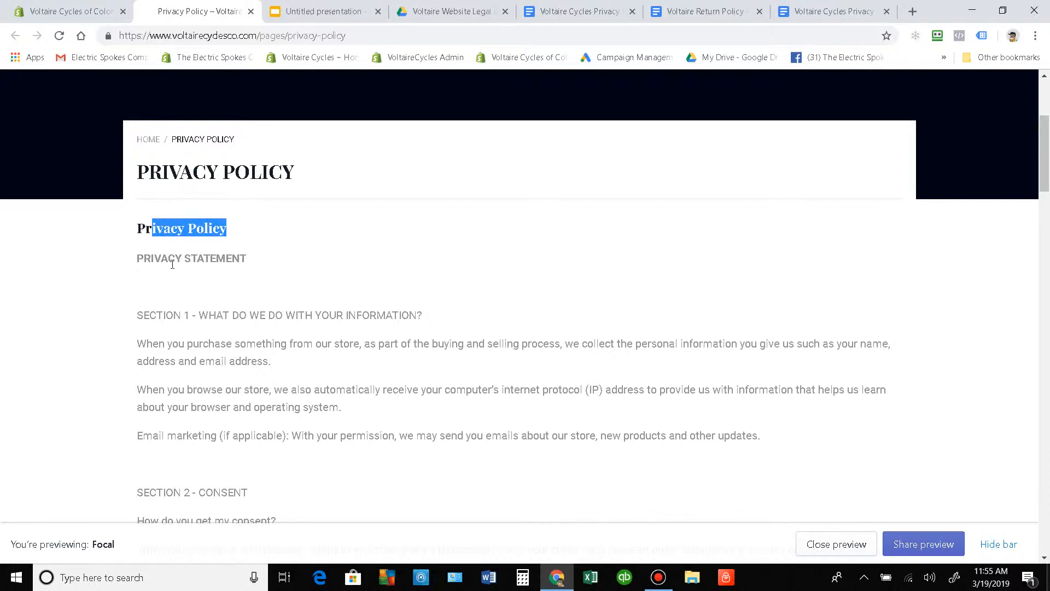
pyautogui.click(172, 265)
pyautogui.moveTo(237, 233); pyautogui.dragTo(131, 229)
pyautogui.click(198, 283)
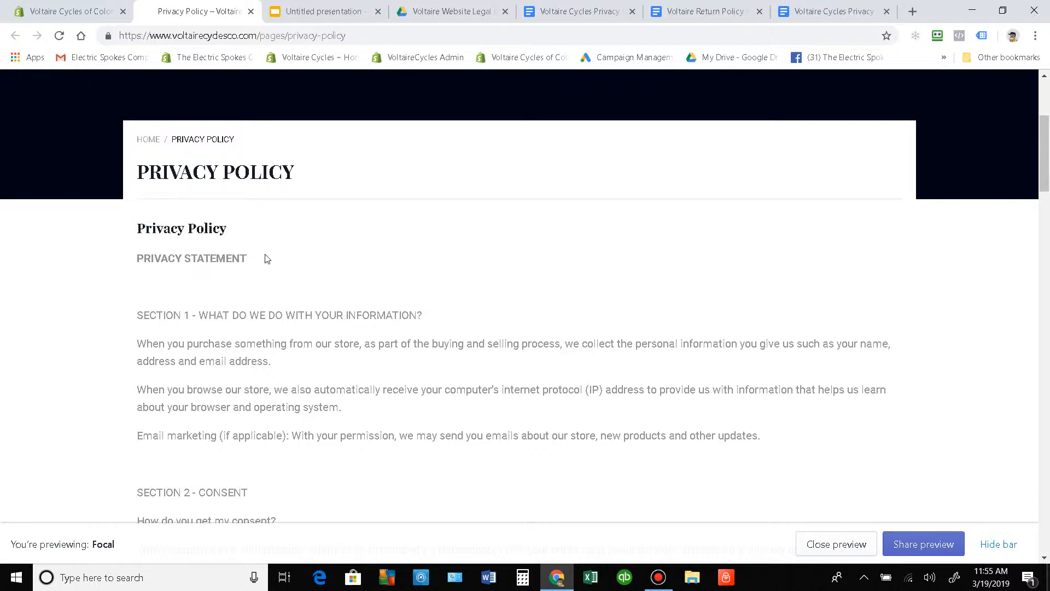
pyautogui.moveTo(266, 259); pyautogui.dragTo(105, 264)
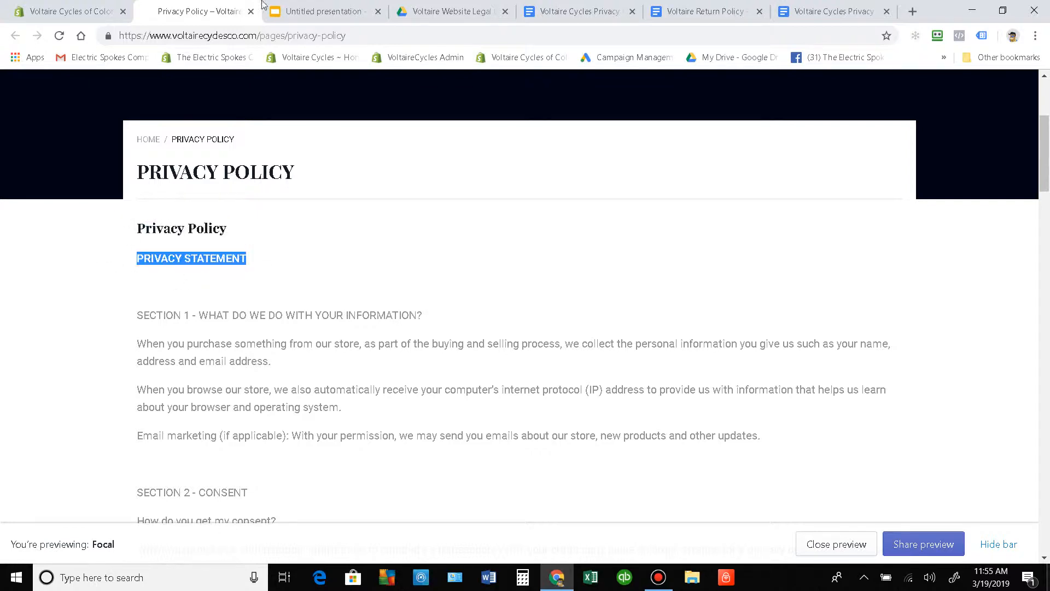
# Step: In the Shopify page editor, delete the PRIVACY STATEMENT line and the blank line before SECTION 1
pyautogui.click(116, 11)
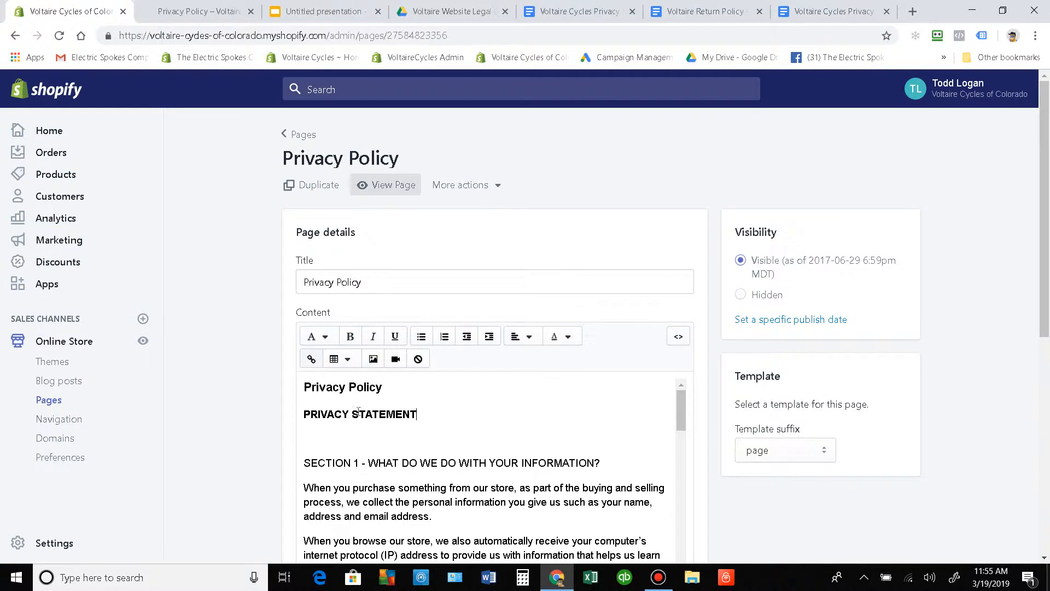
pyautogui.moveTo(386, 414); pyautogui.dragTo(301, 410)
pyautogui.press('Delete')
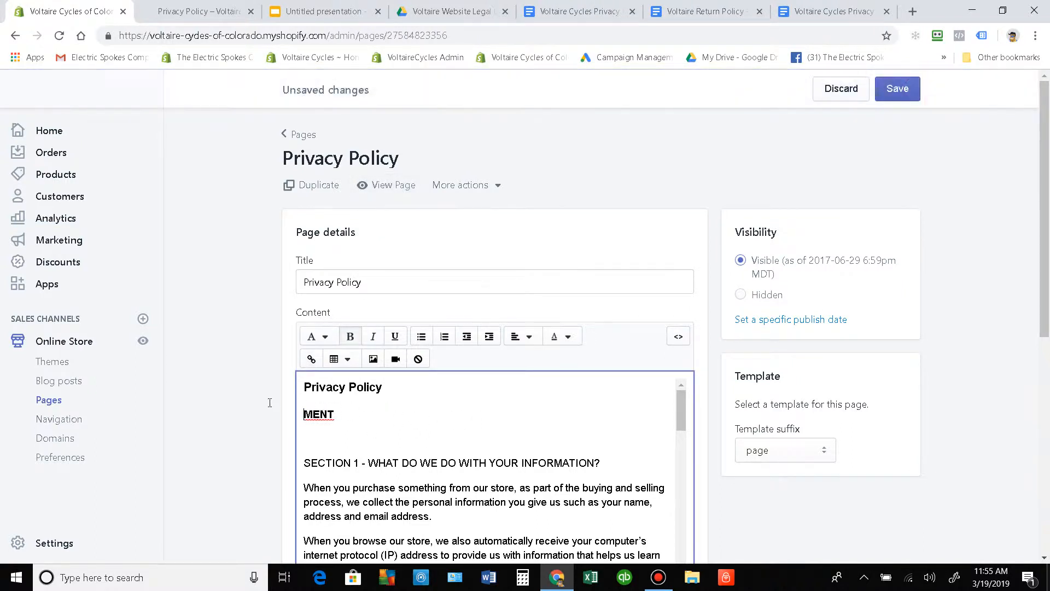
pyautogui.press('Delete')
pyautogui.press('Delete')
pyautogui.press('Delete')
pyautogui.press('Delete')
pyautogui.press('Delete')
pyautogui.press('Delete')
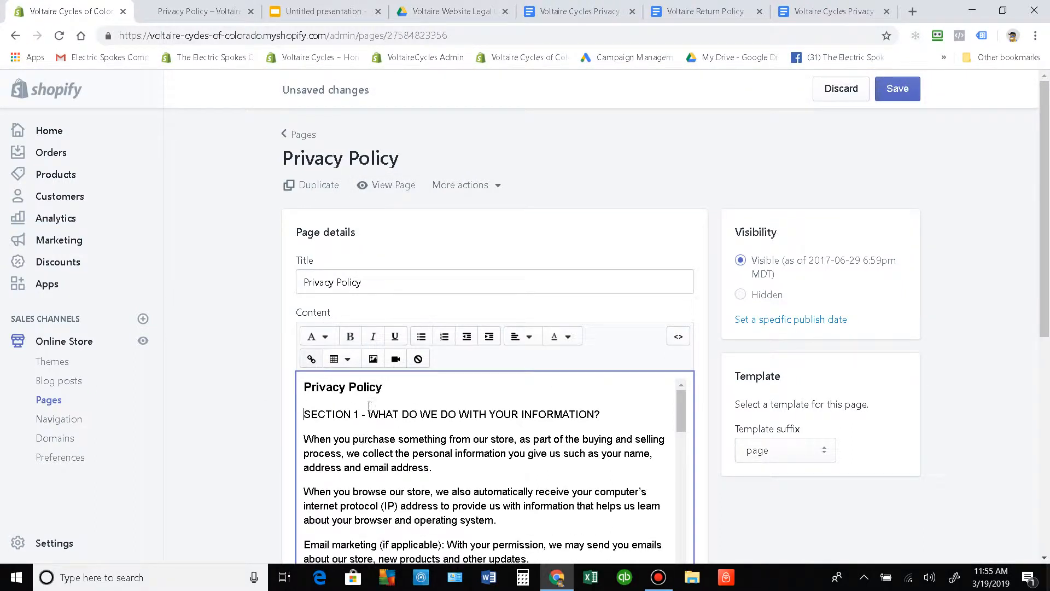
# Step: In SECTION 2 - CONSENT, join the question "How do you get my consent?" with the paragraph that follows it
pyautogui.scroll(-3, 356, 416)
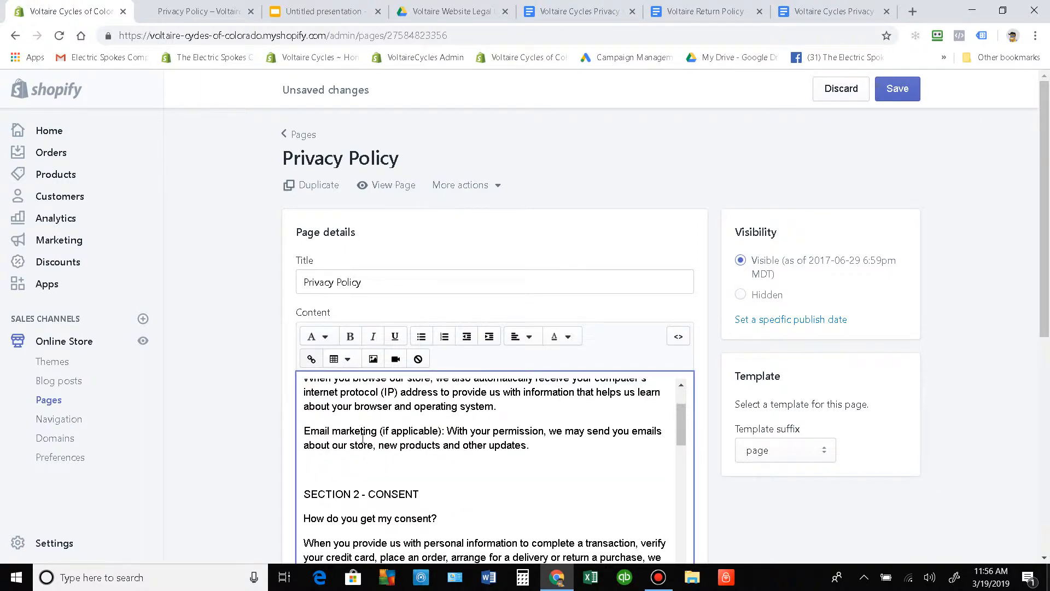
pyautogui.scroll(-1, 363, 440)
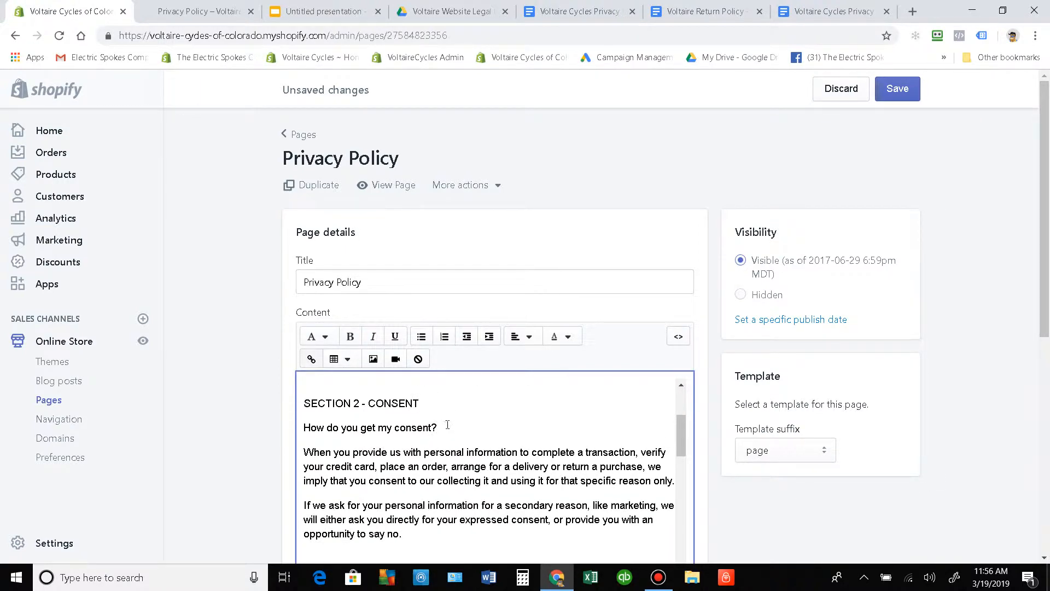
pyautogui.press('Delete')
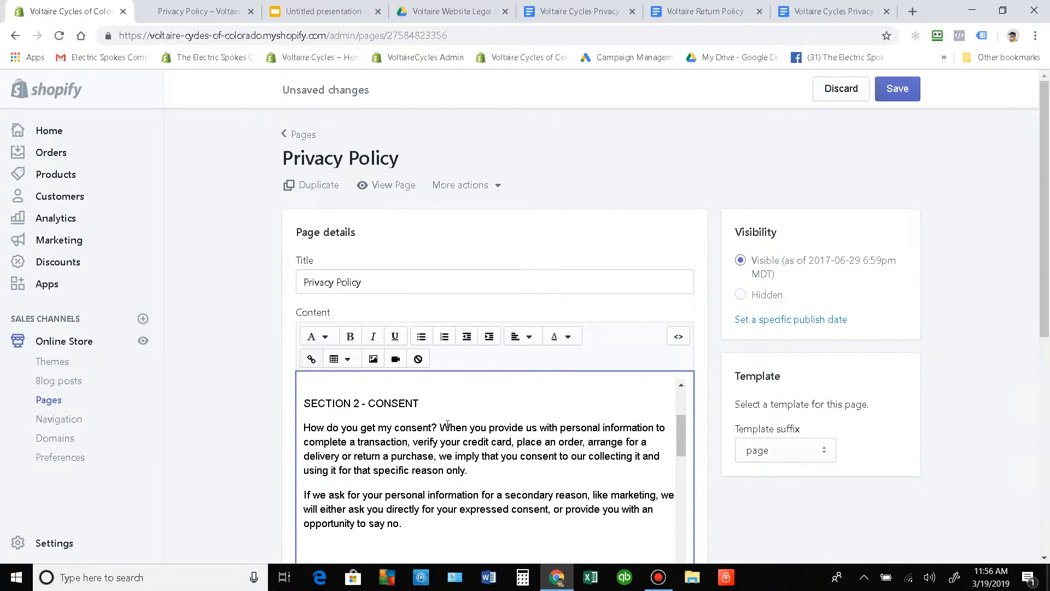
# Step: Remove the blank line above "How do I withdraw my consent?" in the policy content
pyautogui.scroll(-2, 448, 428)
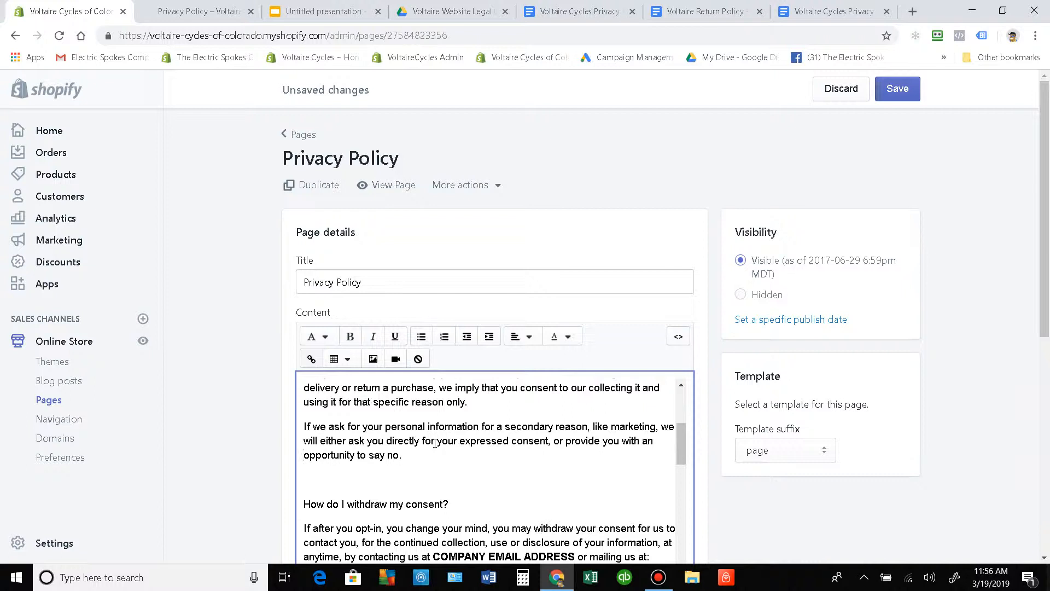
pyautogui.click(298, 485)
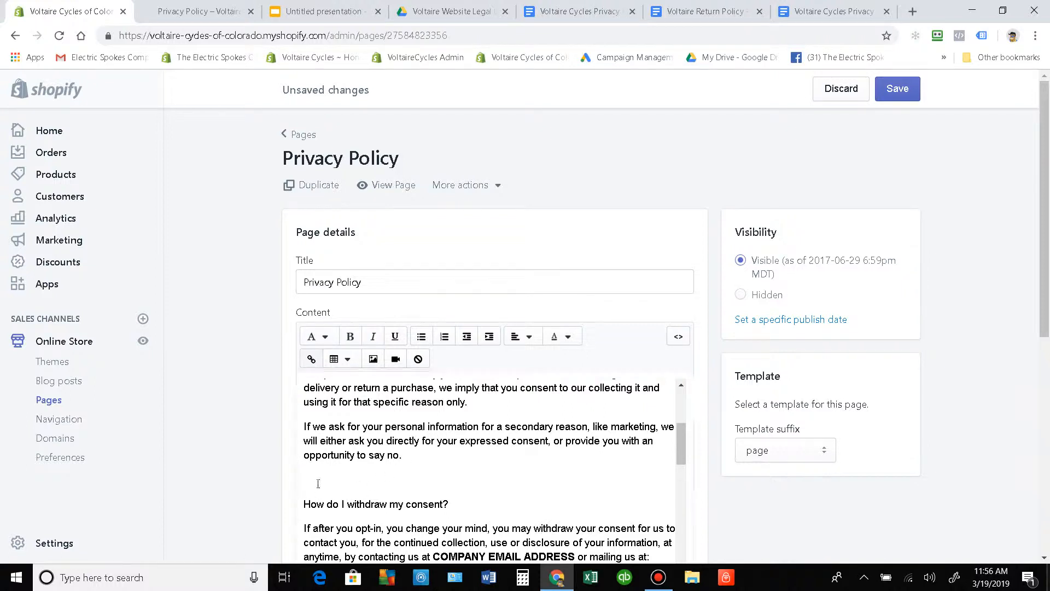
pyautogui.click(435, 466)
pyautogui.press('Delete')
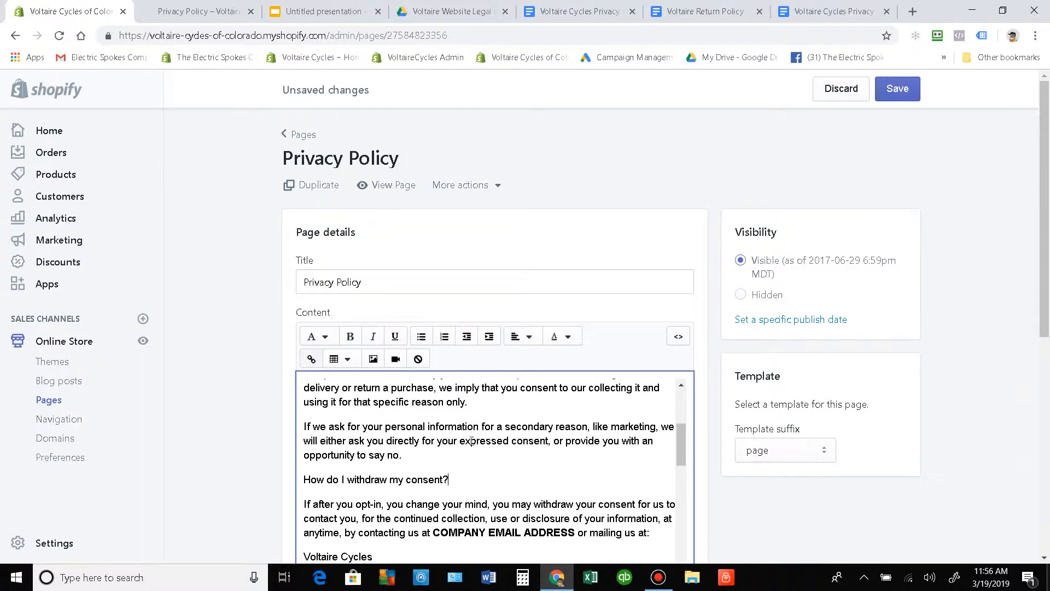
# Step: Save the edited Privacy Policy page
pyautogui.scroll(-4, 622, 230)
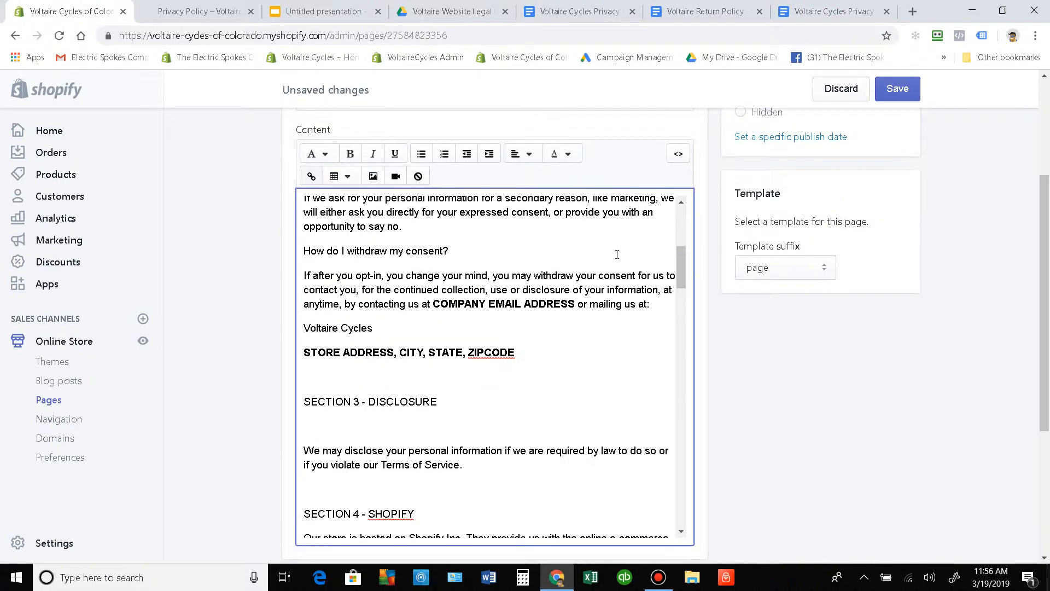
pyautogui.click(897, 90)
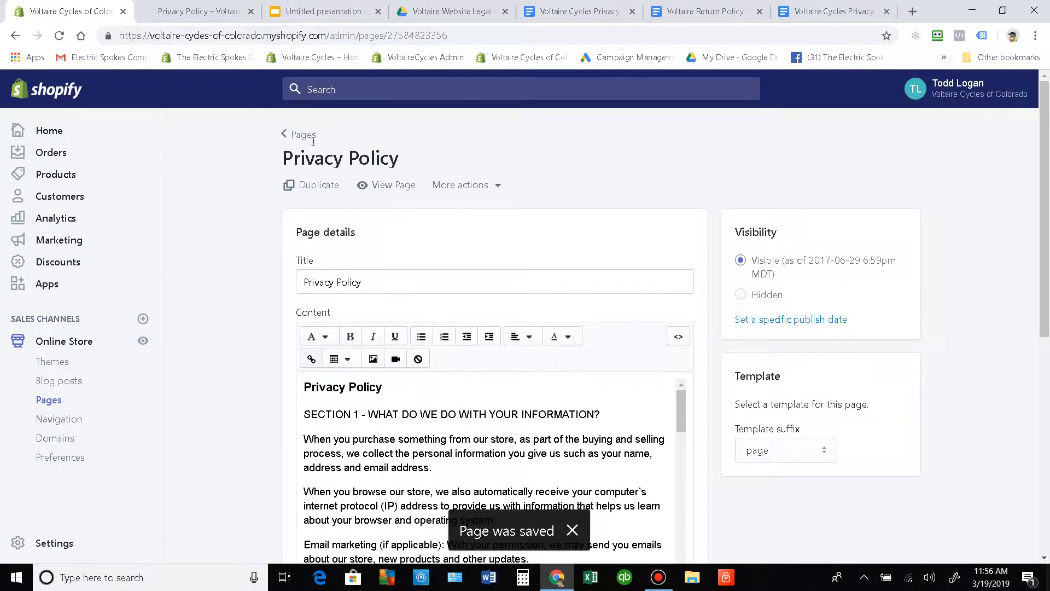
pyautogui.click(400, 391)
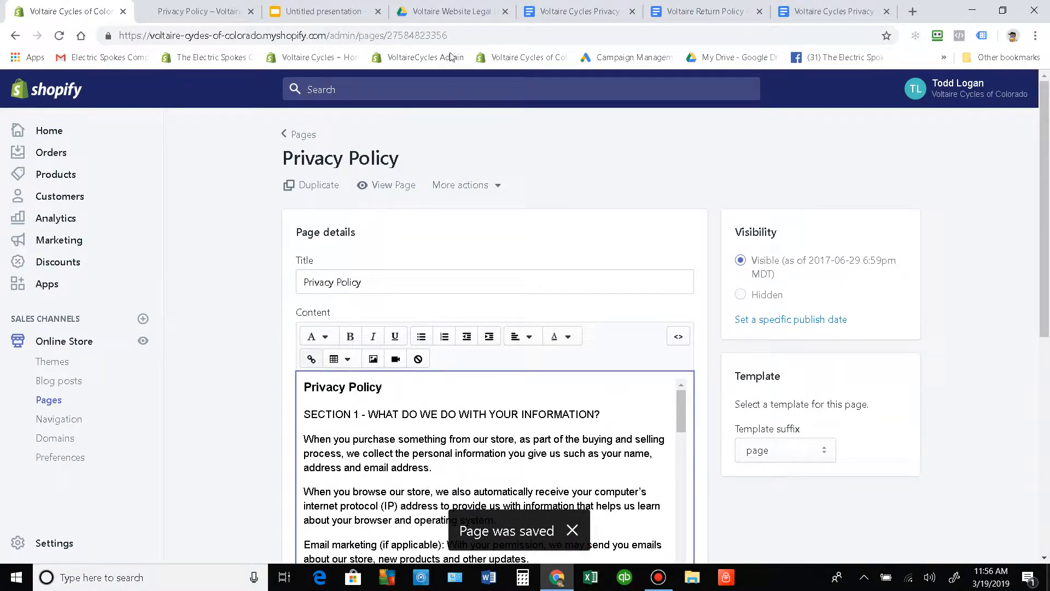
pyautogui.click(554, 141)
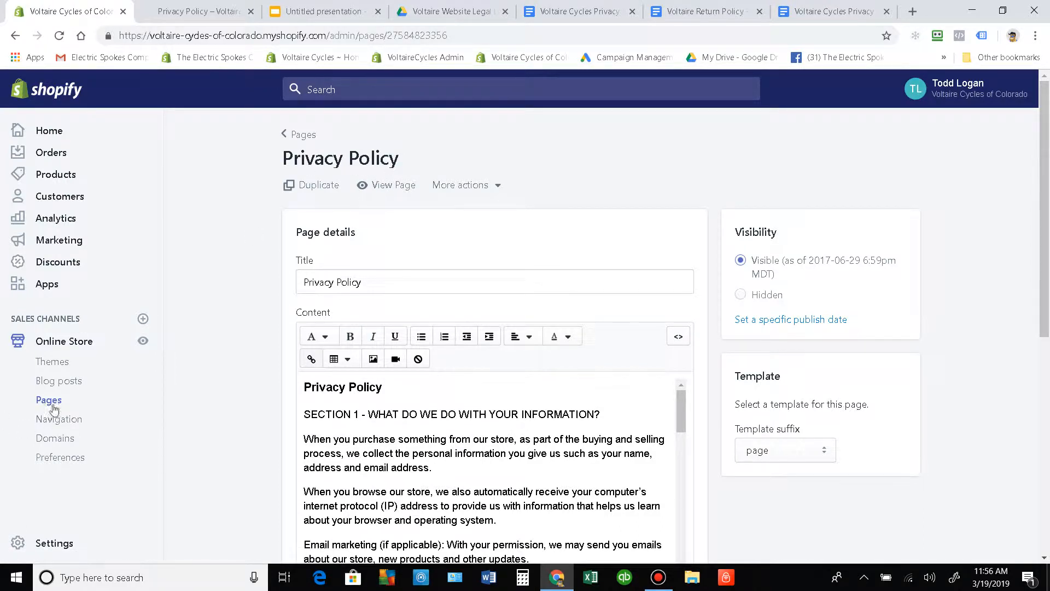
# Step: Return to the store's list of pages and look through the Privacy, Return, Shipping and Terms of Service entries
pyautogui.click(306, 134)
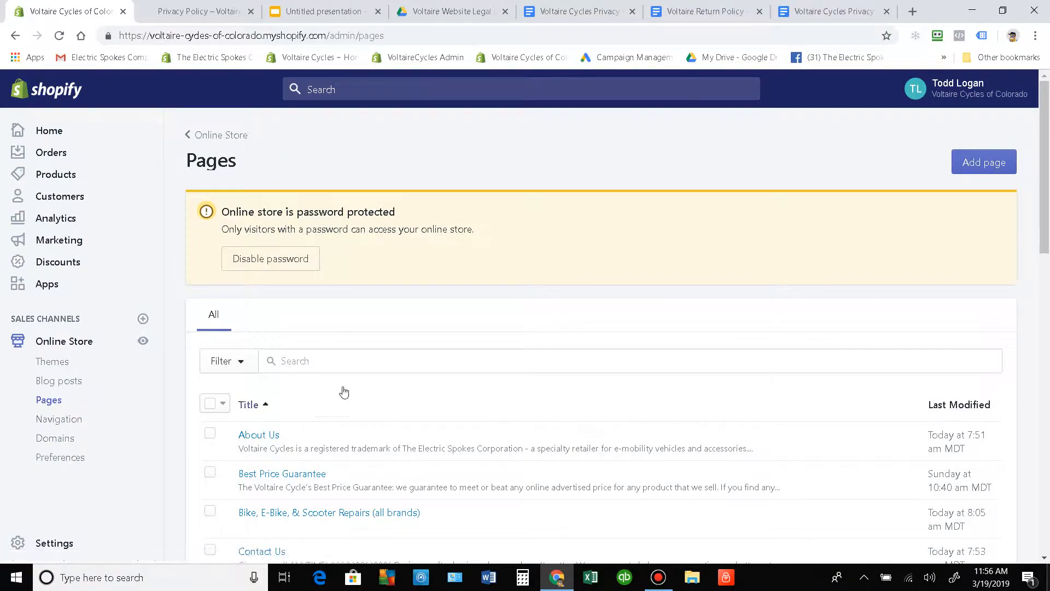
pyautogui.scroll(-14, 342, 392)
pyautogui.scroll(-2, 315, 409)
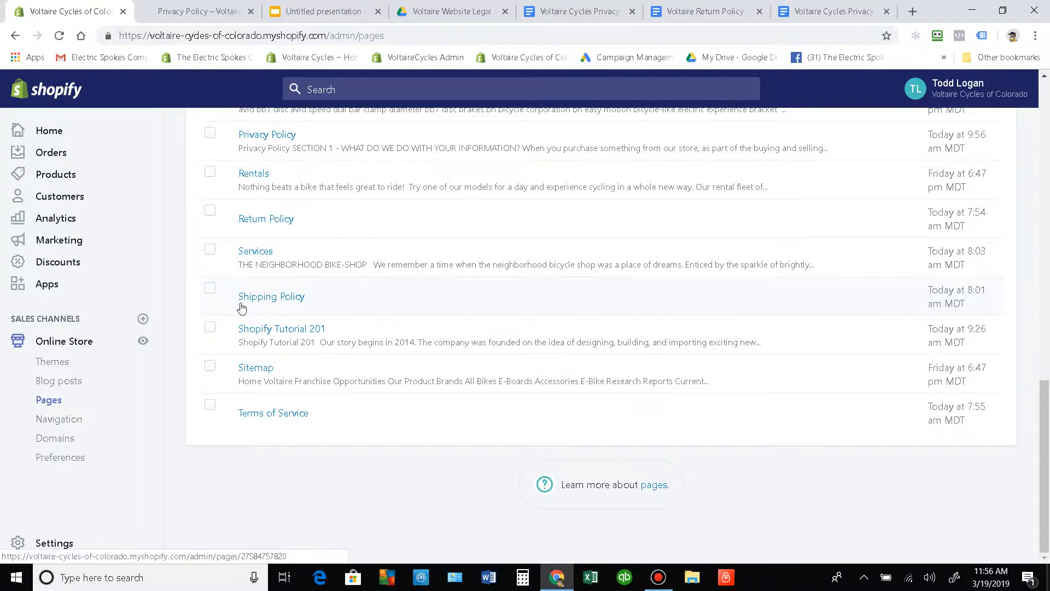
pyautogui.scroll(1, 208, 246)
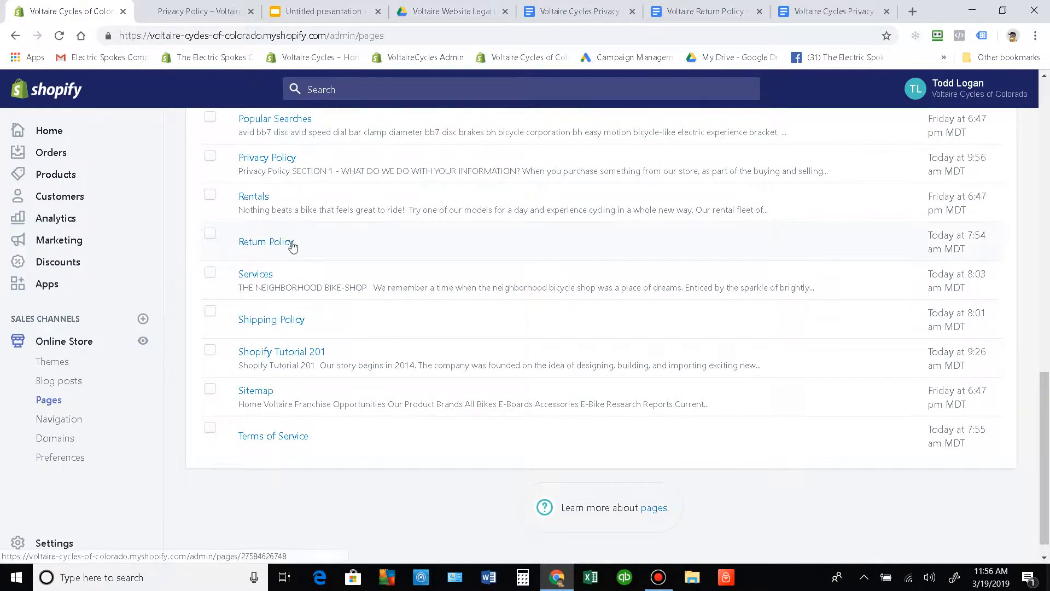
pyautogui.scroll(2, 291, 243)
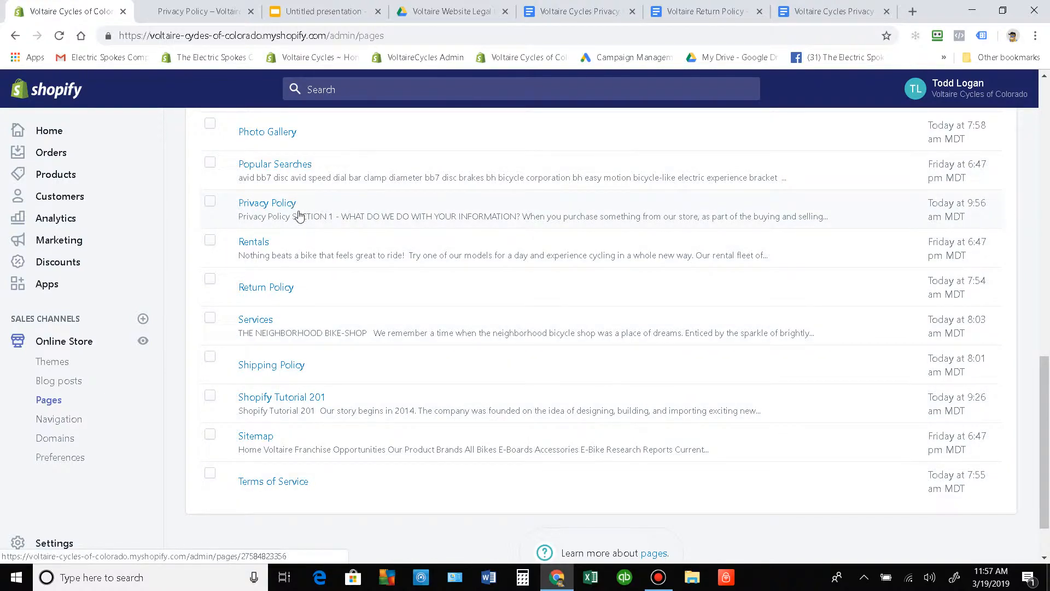
pyautogui.scroll(8, 324, 273)
pyautogui.scroll(5, 328, 260)
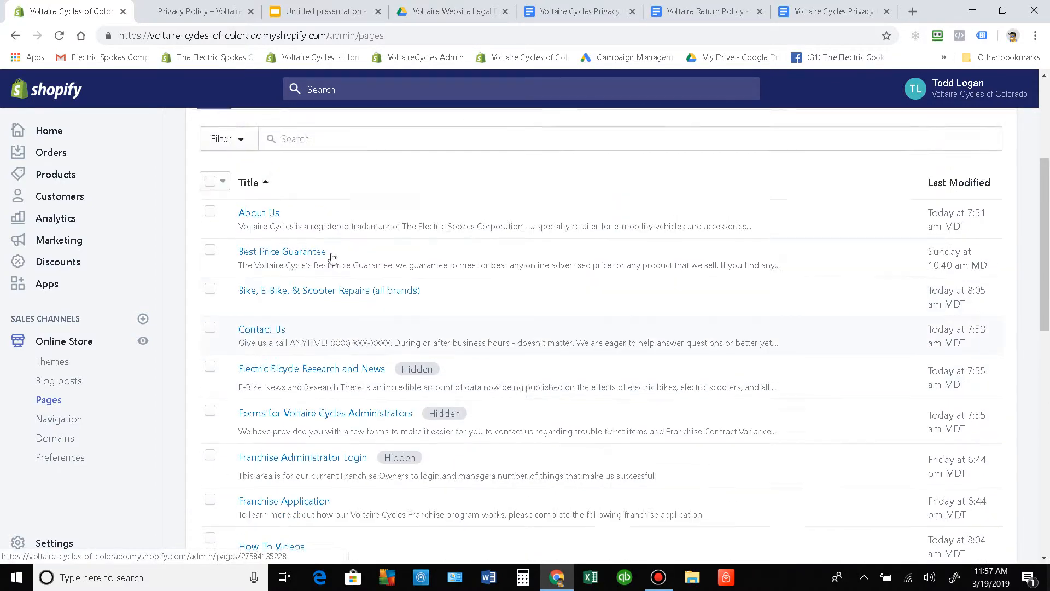
pyautogui.scroll(2, 326, 230)
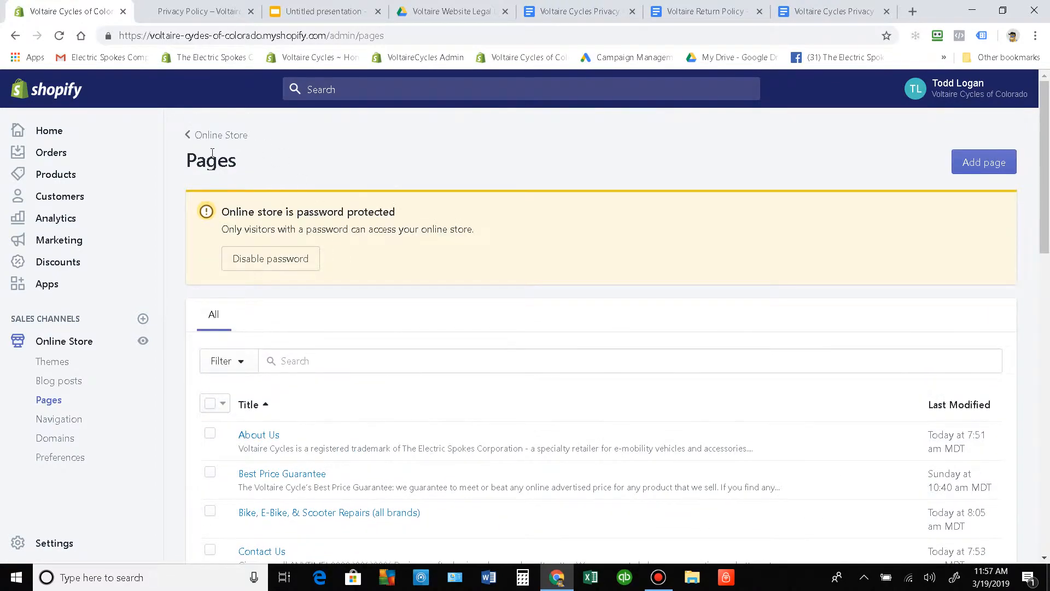
# Step: Open the store's Navigation settings, and view the Terms of Service page through the storefront preview's About Us menu
pyautogui.scroll(-11, 311, 527)
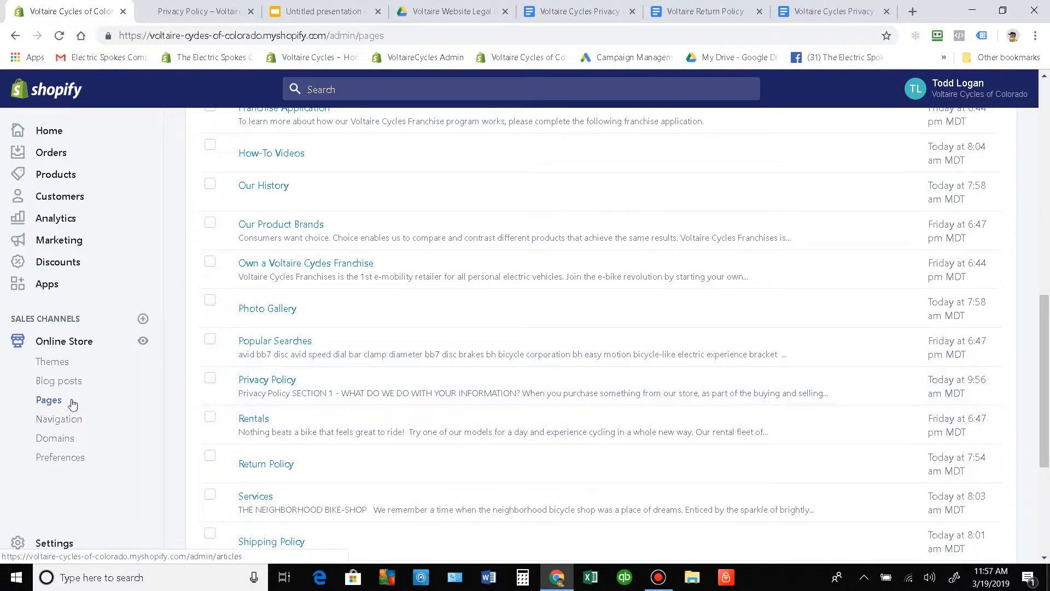
pyautogui.click(68, 420)
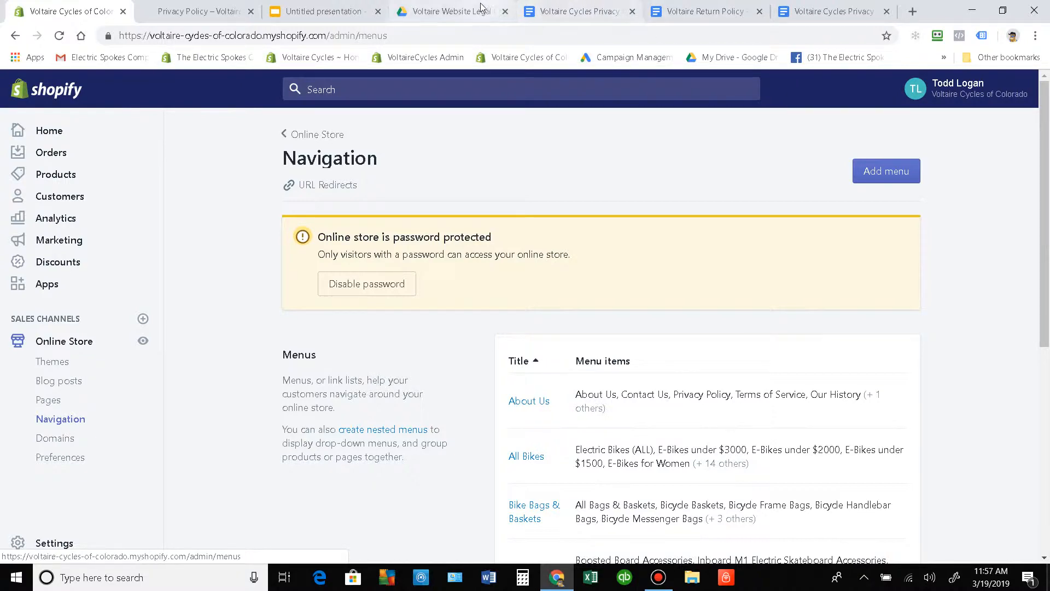
pyautogui.click(211, 10)
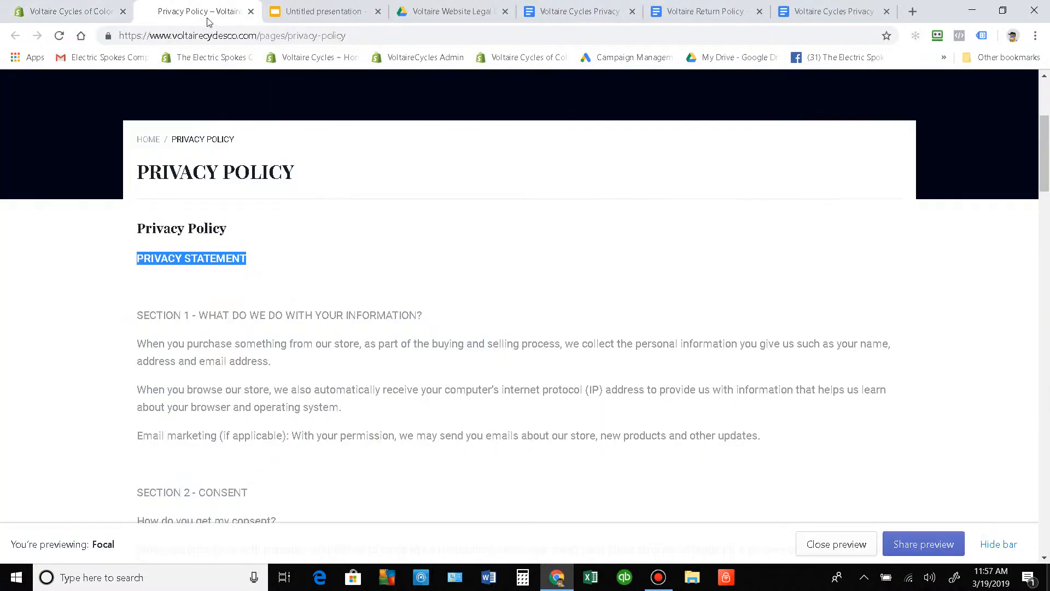
pyautogui.scroll(4, 565, 164)
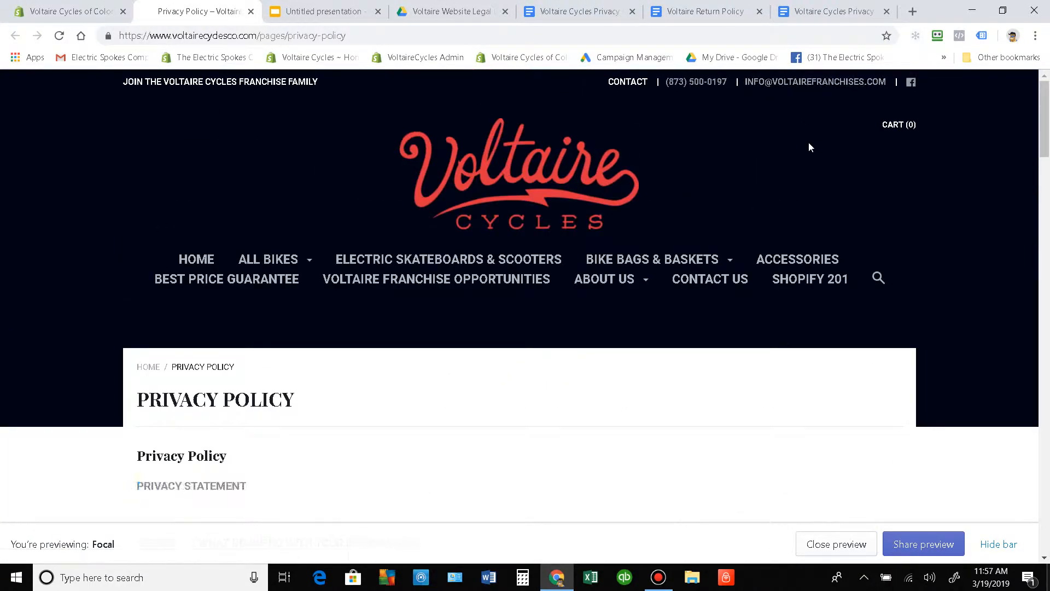
pyautogui.moveTo(604, 288)
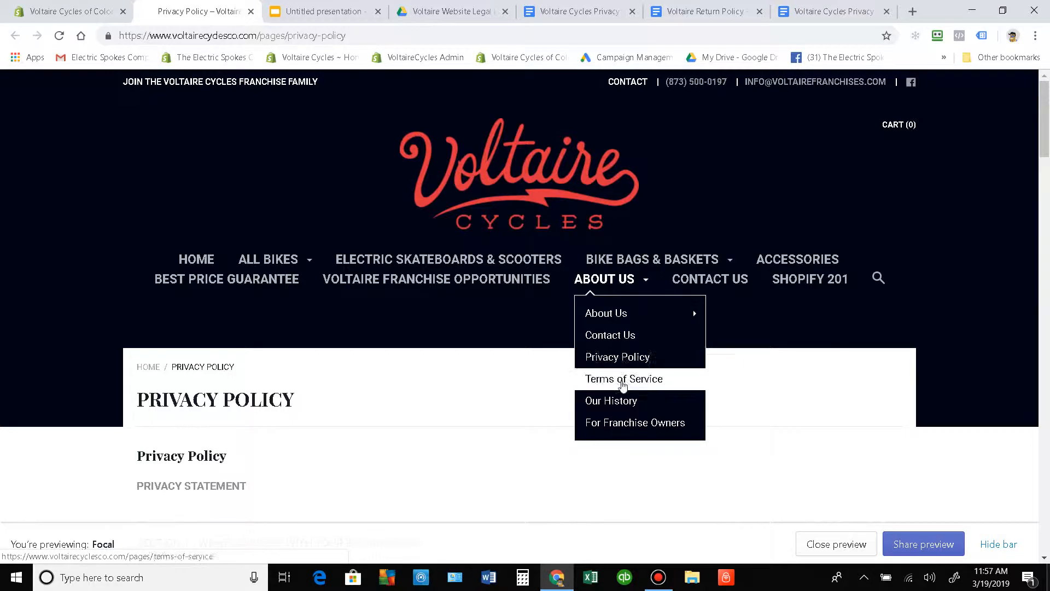
pyautogui.click(622, 385)
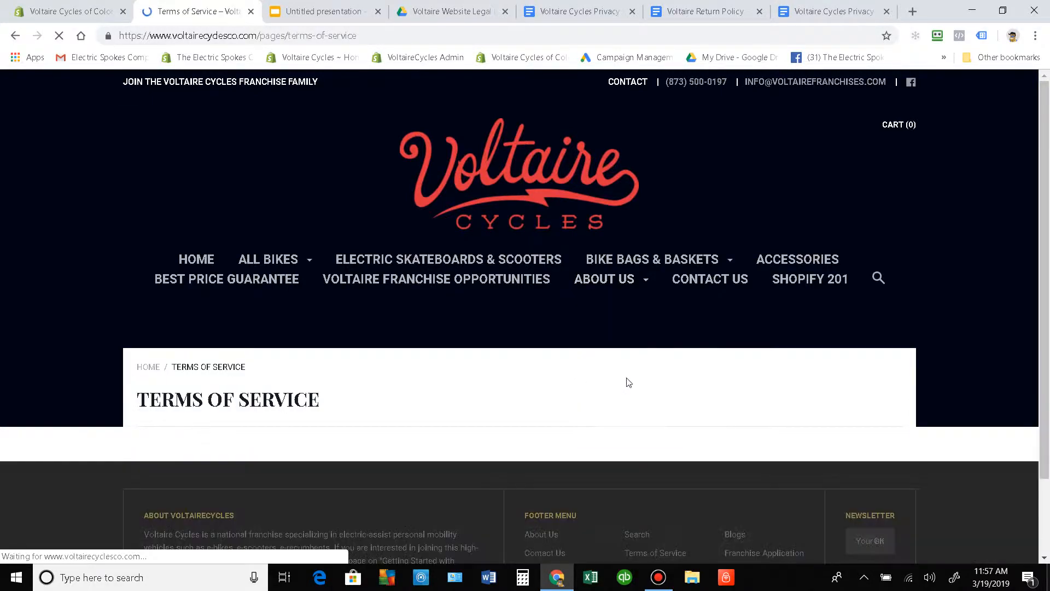
# Step: View the storefront's Privacy Policy page and check the formatting of its consent and disclosure sections
pyautogui.scroll(-1, 498, 339)
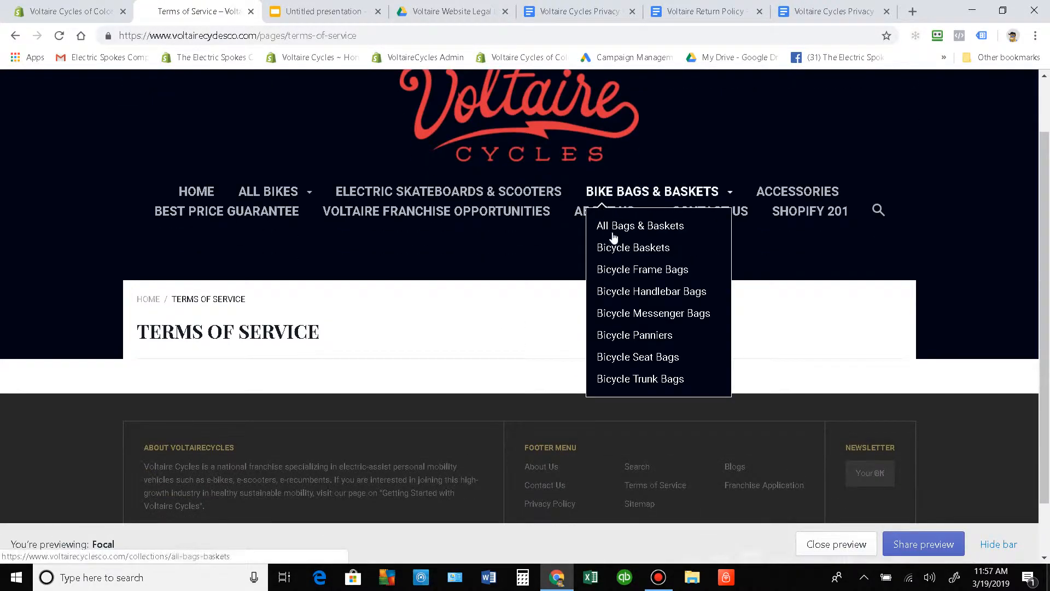
pyautogui.moveTo(596, 215)
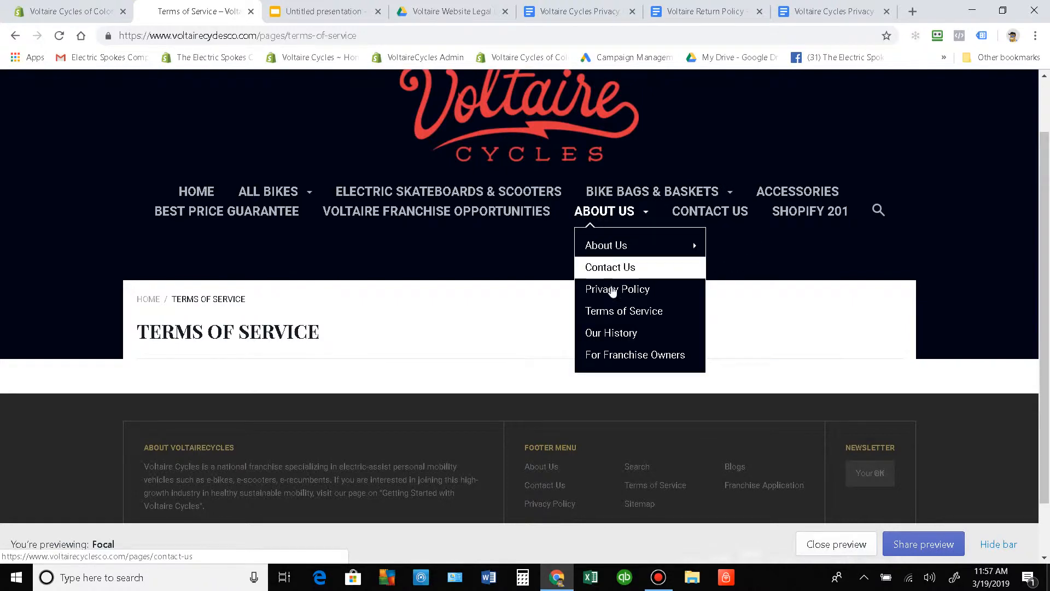
pyautogui.click(605, 297)
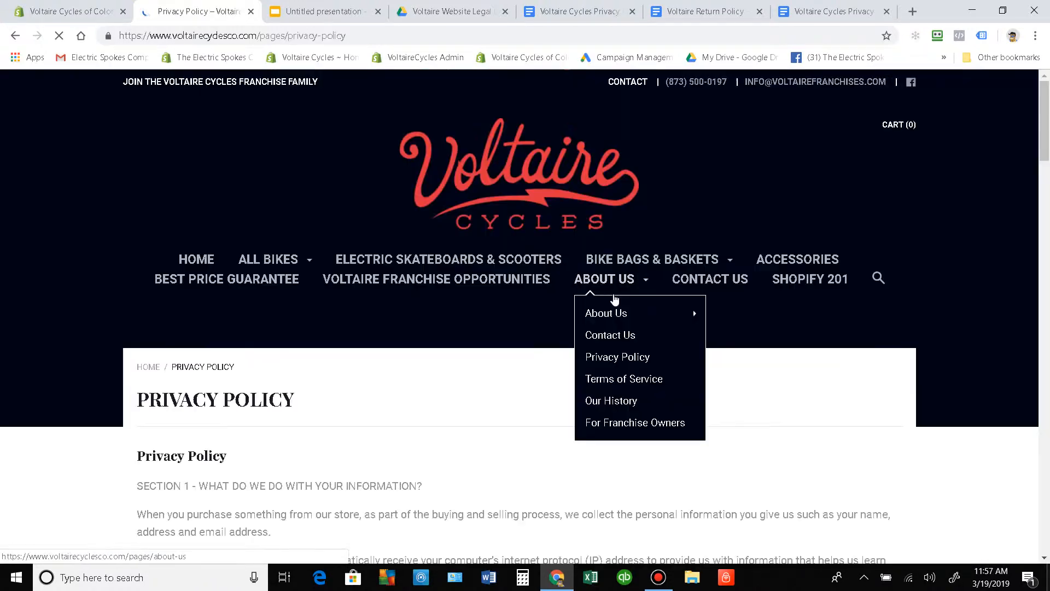
pyautogui.scroll(-4, 280, 334)
pyautogui.scroll(-2, 254, 309)
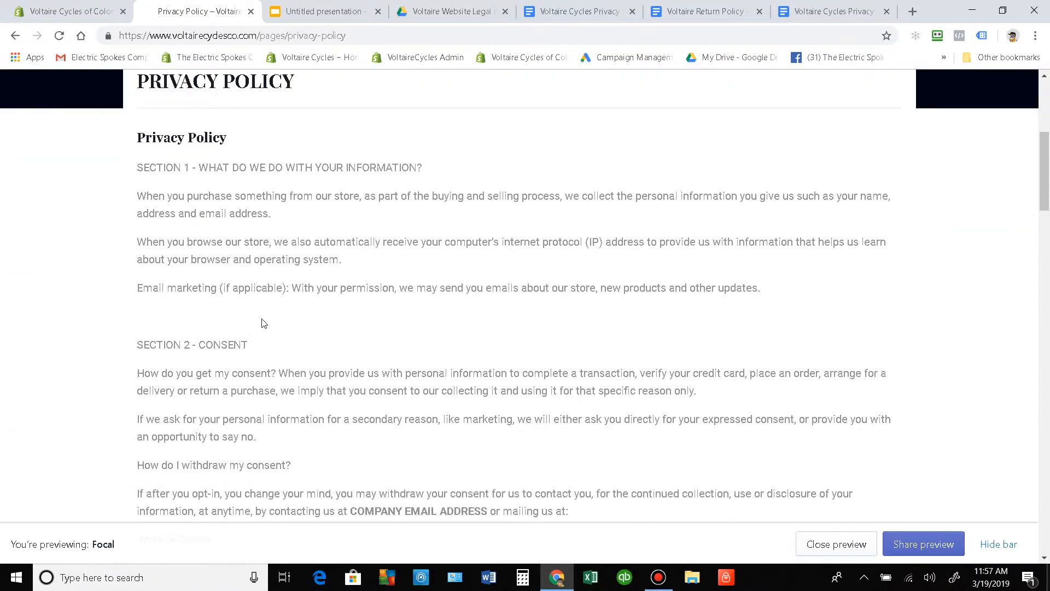
pyautogui.scroll(3, 262, 323)
pyautogui.scroll(-5, 296, 347)
pyautogui.scroll(-2, 632, 235)
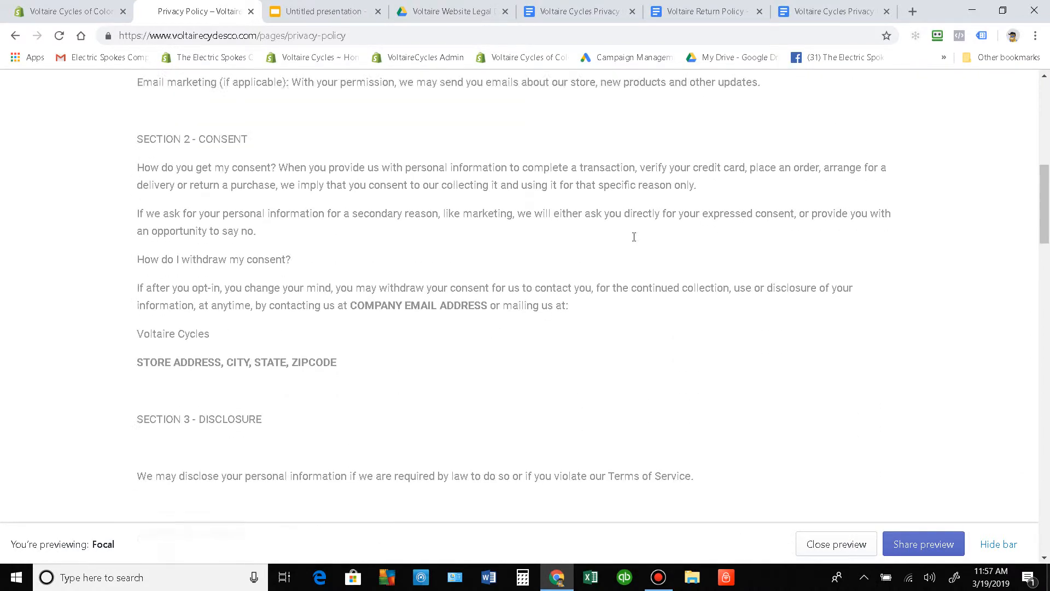
pyautogui.scroll(8, 673, 208)
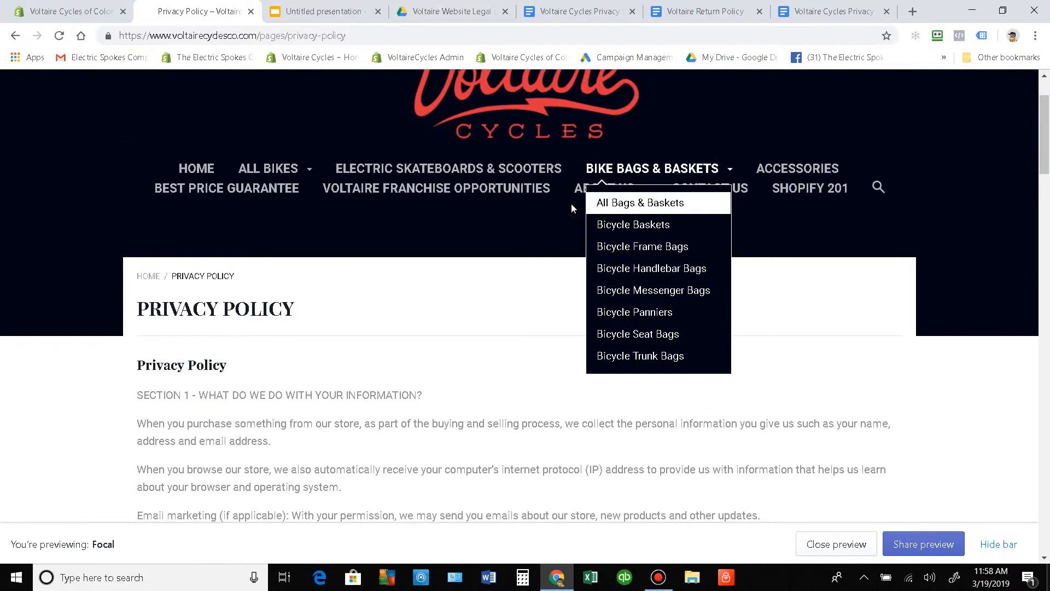
pyautogui.moveTo(597, 192)
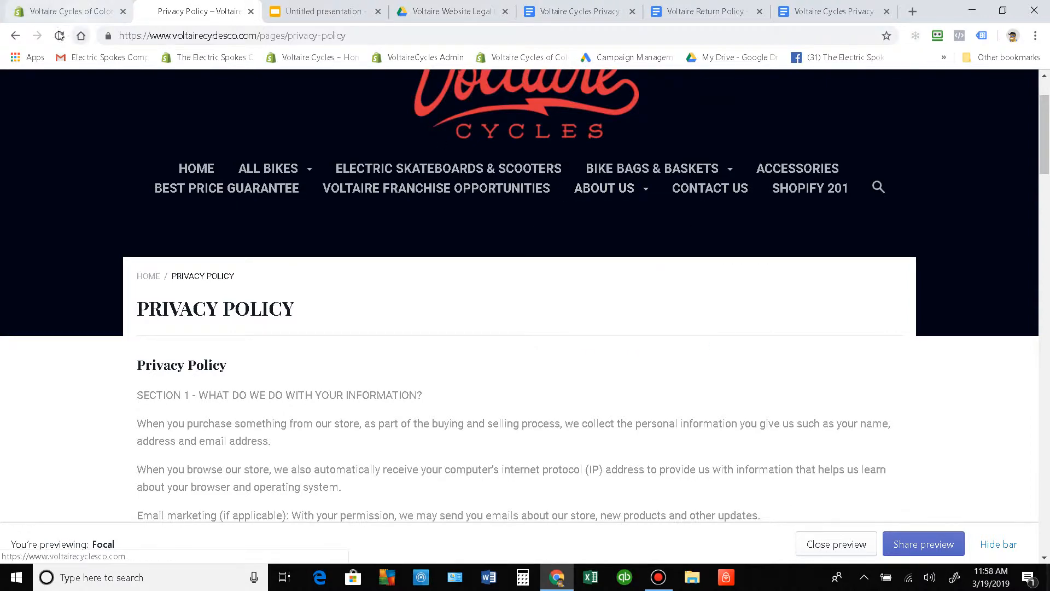
# Step: Look through the store's navigation menus in the admin and compare them with the storefront's About Us submenu
pyautogui.click(71, 10)
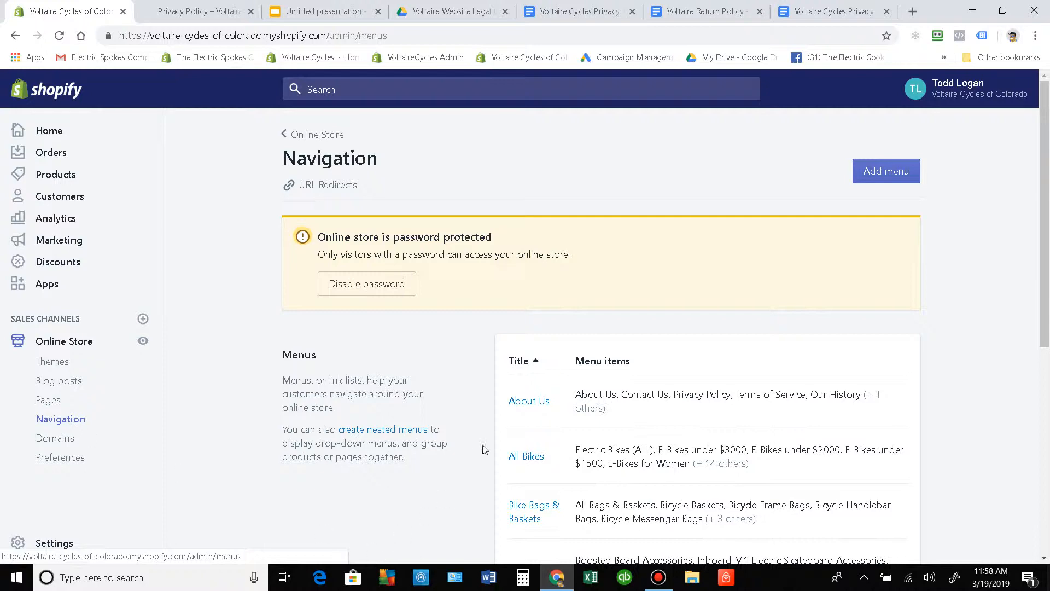
pyautogui.scroll(-3, 489, 382)
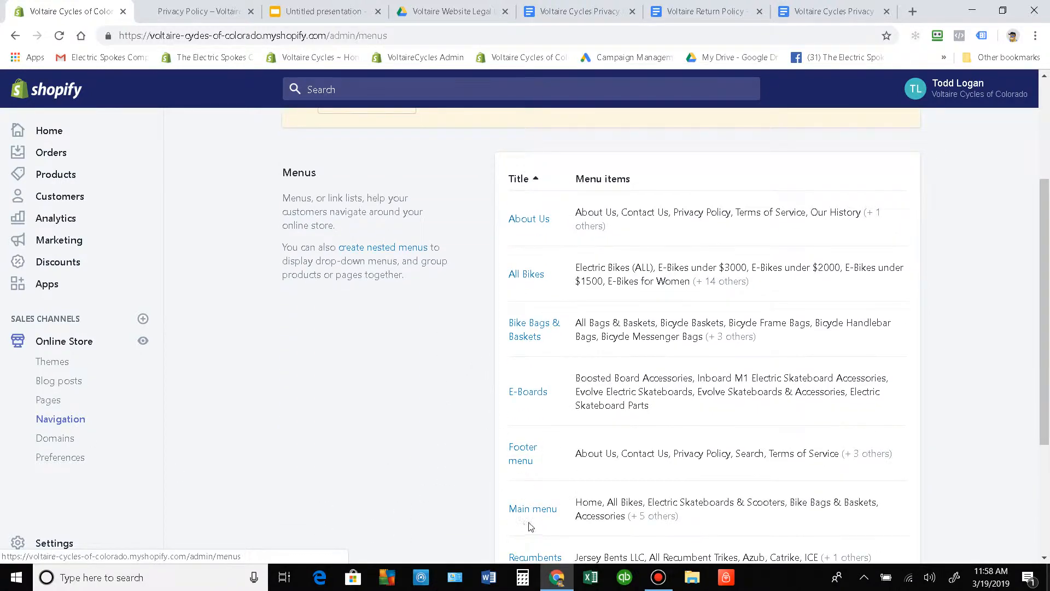
pyautogui.click(218, 16)
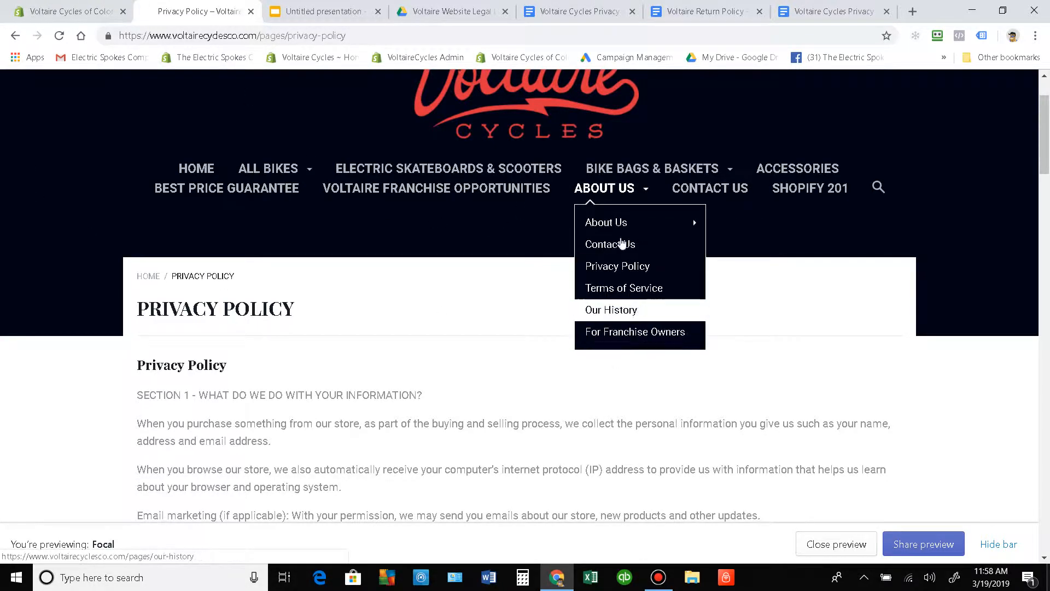
pyautogui.click(77, 11)
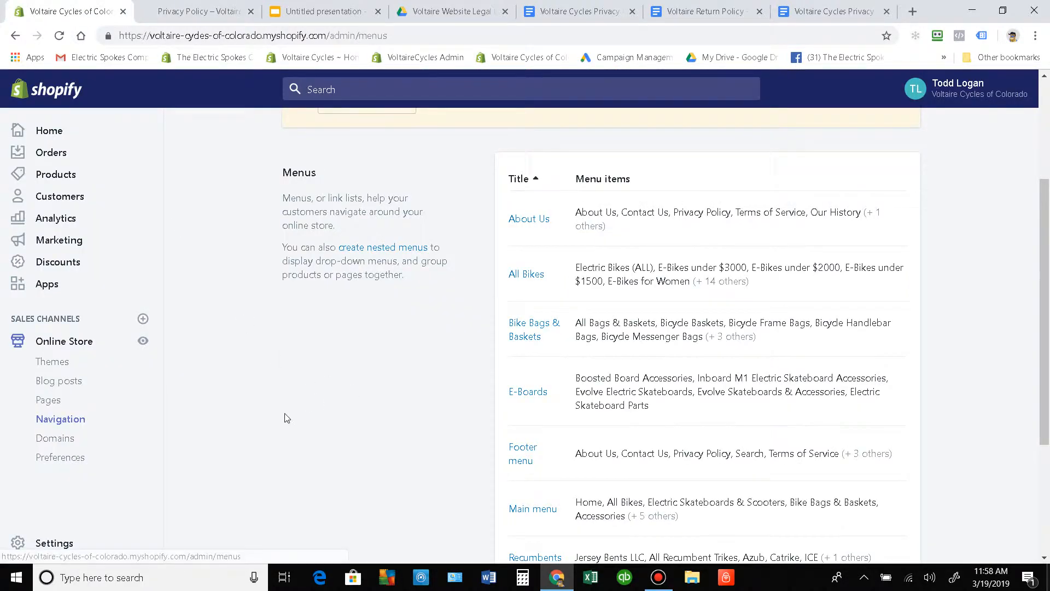
pyautogui.scroll(-1, 287, 420)
pyautogui.scroll(1, 419, 260)
pyautogui.scroll(-1, 418, 377)
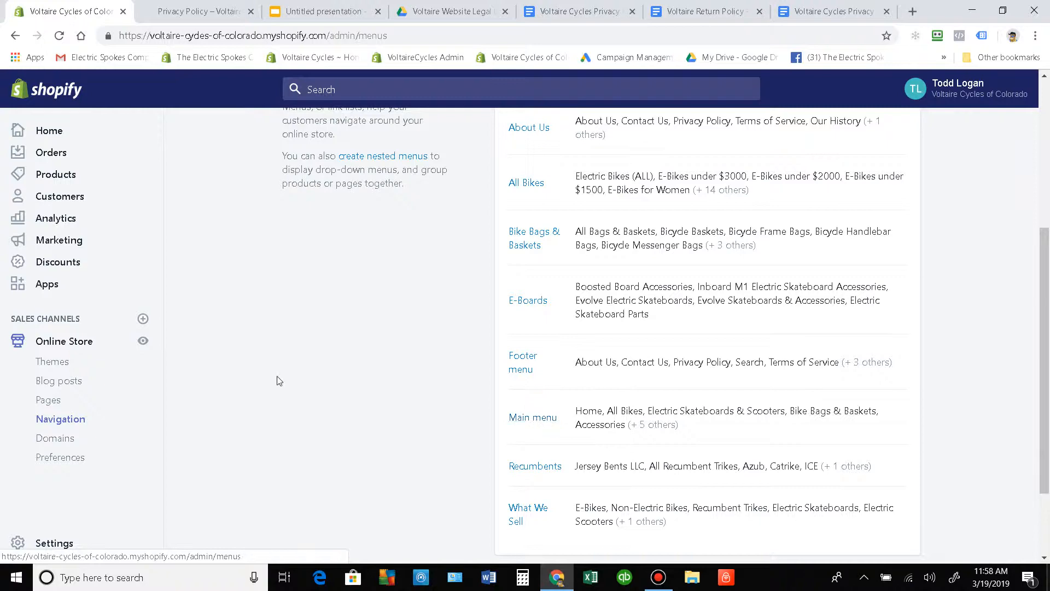
pyautogui.scroll(2, 276, 375)
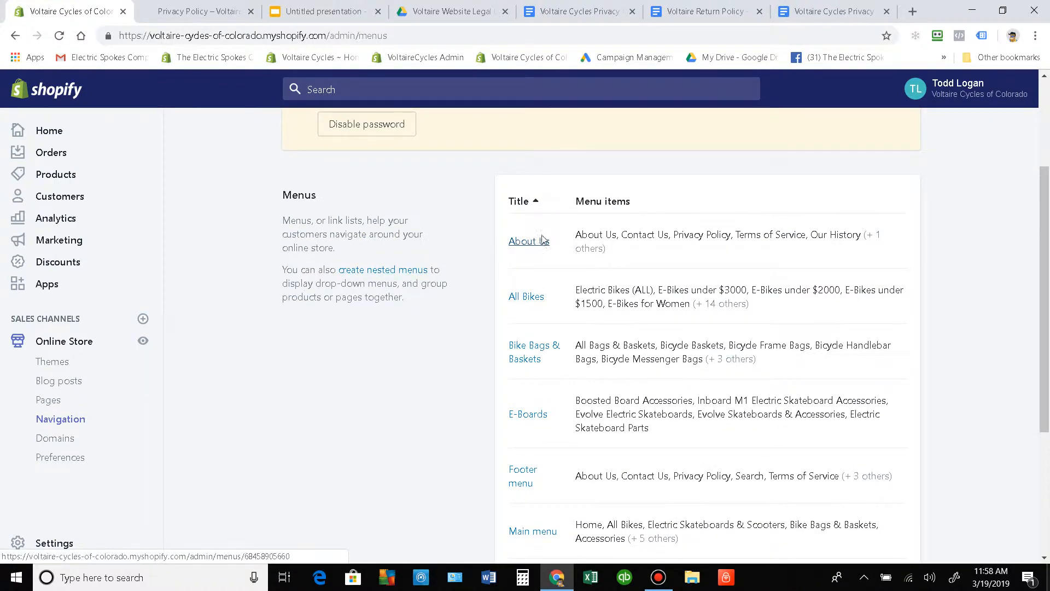
# Step: In the About Us navigation menu, move Privacy Policy and Terms of Service below For Franchise Owners
pyautogui.click(526, 242)
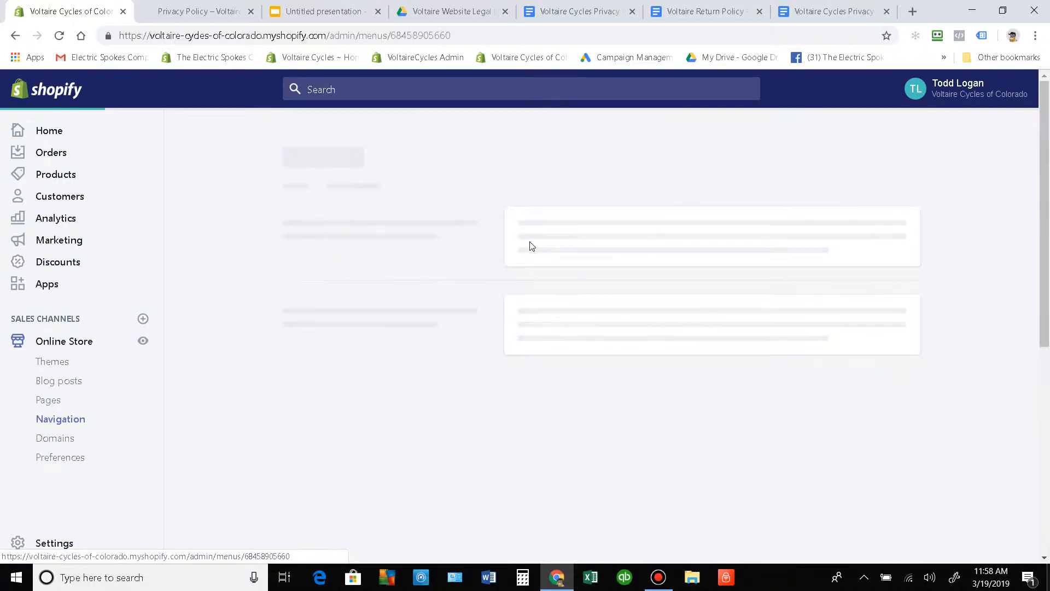
pyautogui.scroll(-2, 446, 224)
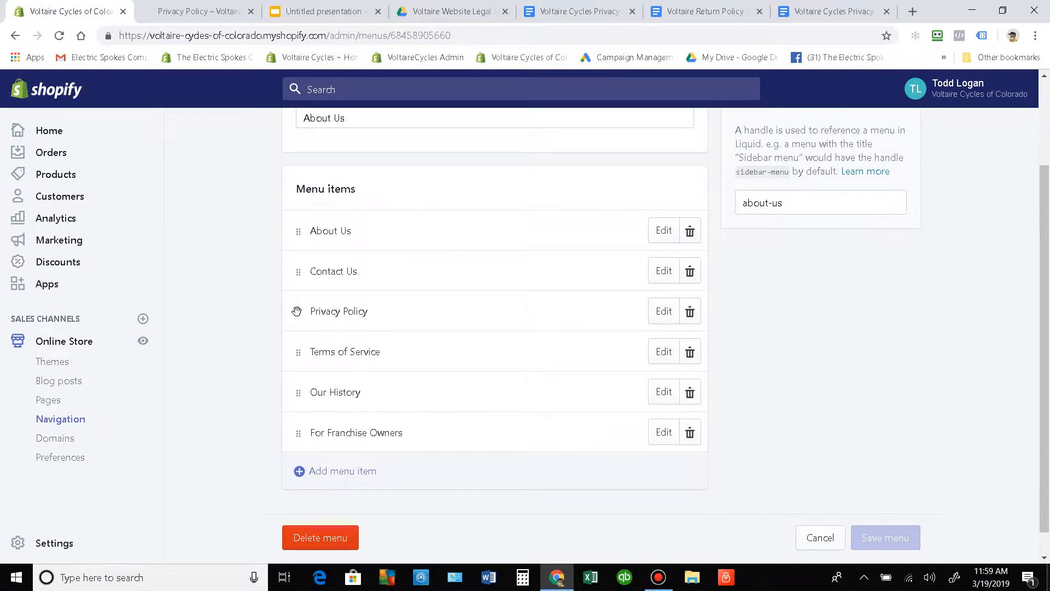
pyautogui.moveTo(295, 312); pyautogui.dragTo(305, 434)
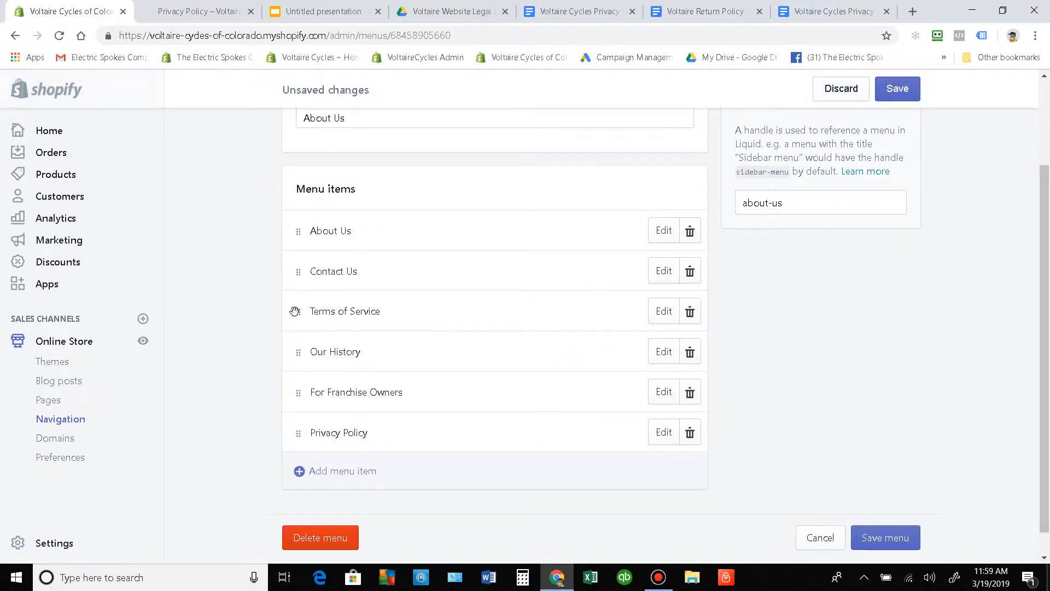
pyautogui.moveTo(295, 311); pyautogui.dragTo(305, 433)
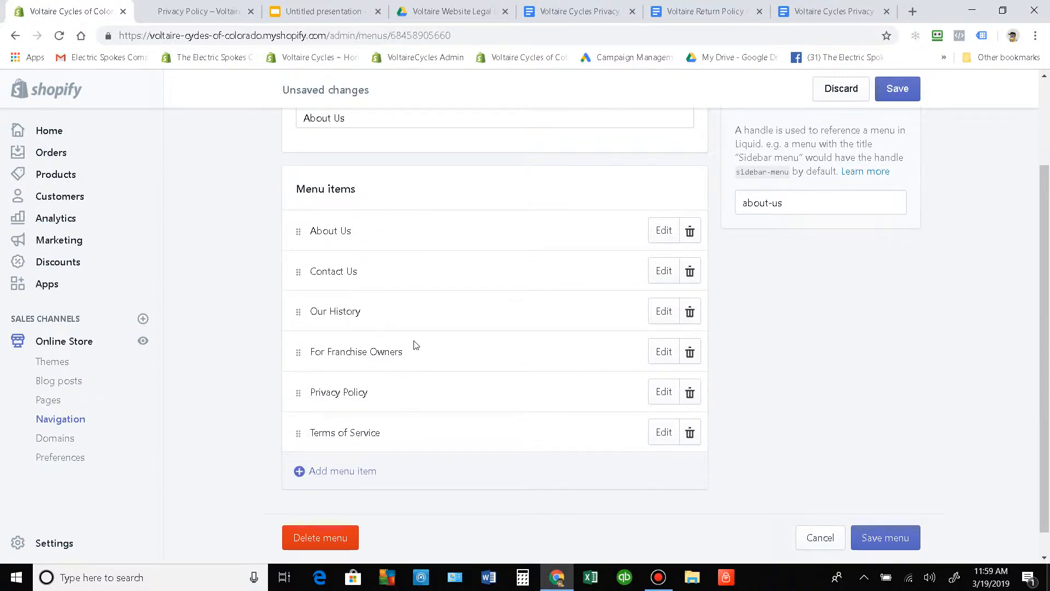
# Step: Add a menu item named Shipping Policy that links to the Shipping Policy page, and save the menu
pyautogui.scroll(-1, 416, 344)
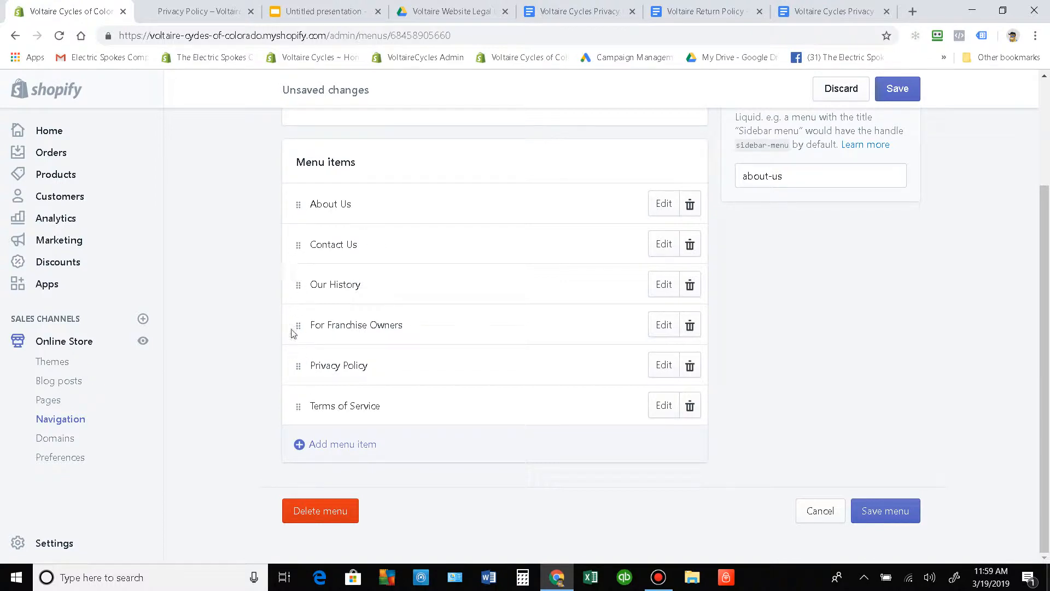
pyautogui.click(350, 445)
pyautogui.click(354, 322)
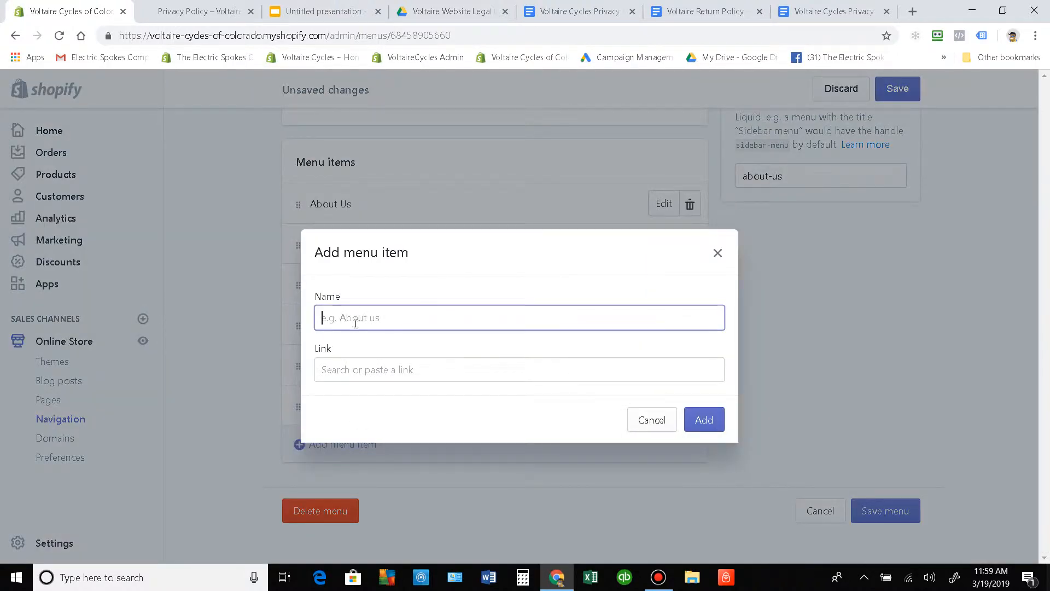
pyautogui.write('Shipping Policy')
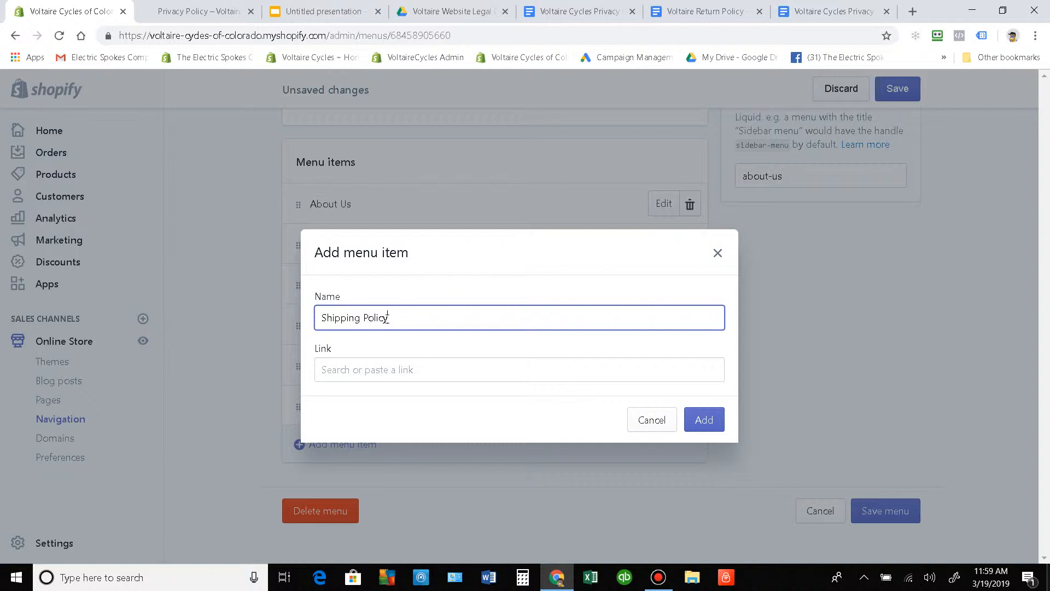
pyautogui.moveTo(387, 318); pyautogui.dragTo(316, 328)
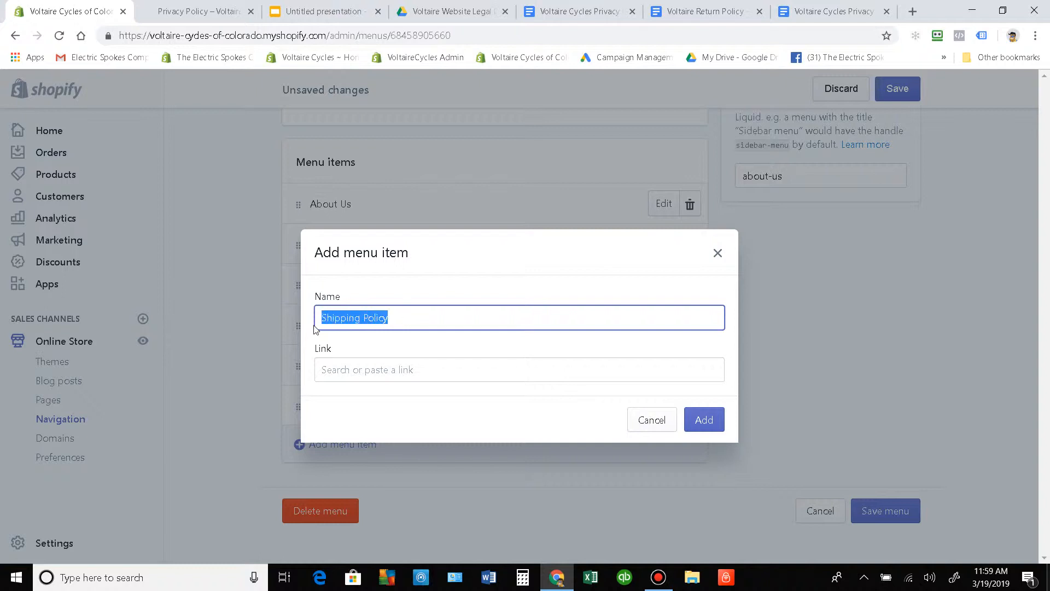
pyautogui.click(395, 370)
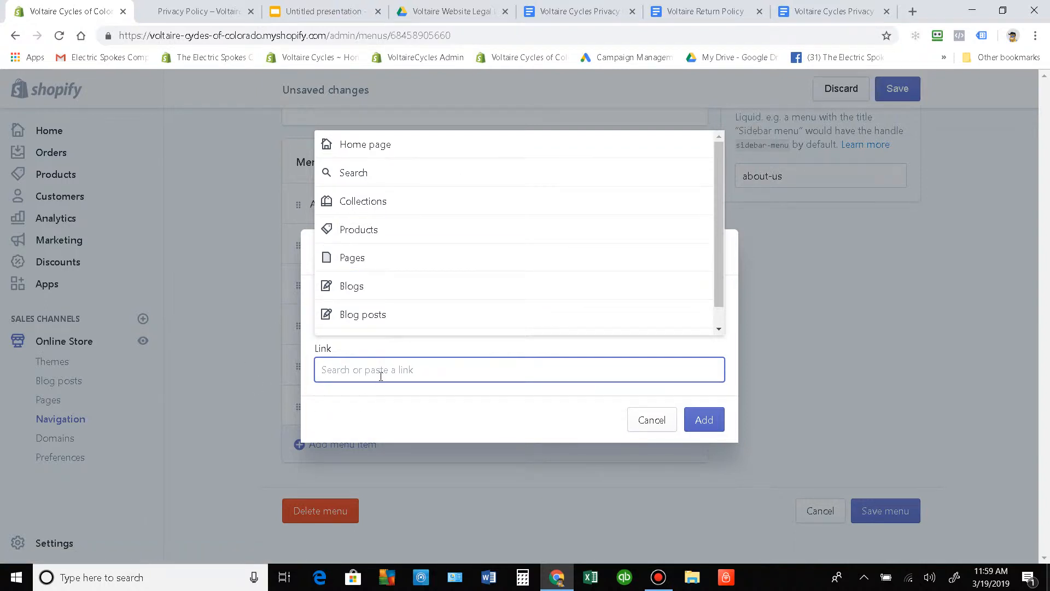
pyautogui.click(371, 264)
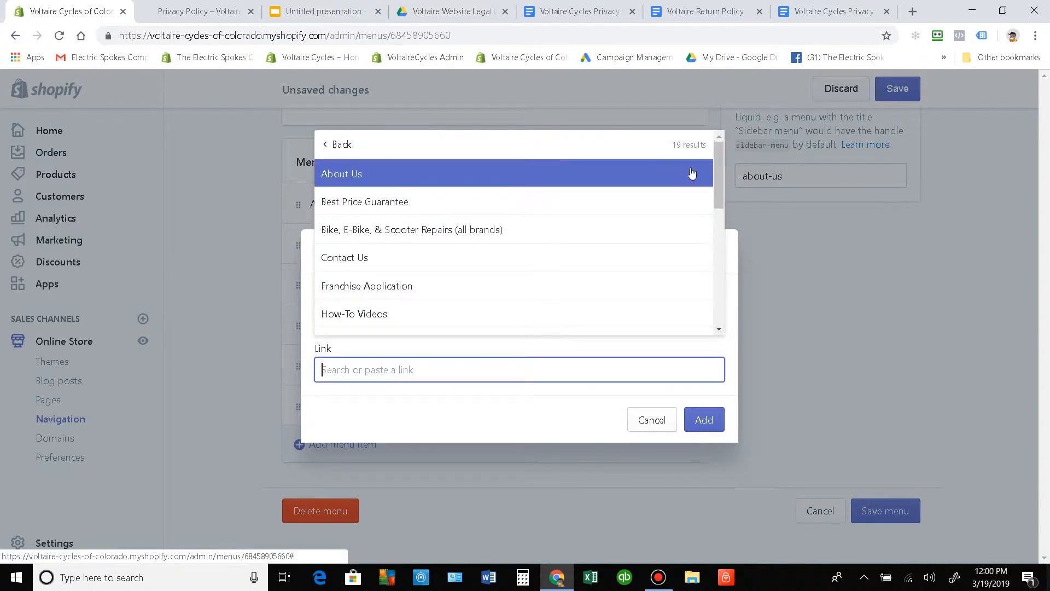
pyautogui.moveTo(717, 182); pyautogui.dragTo(699, 308)
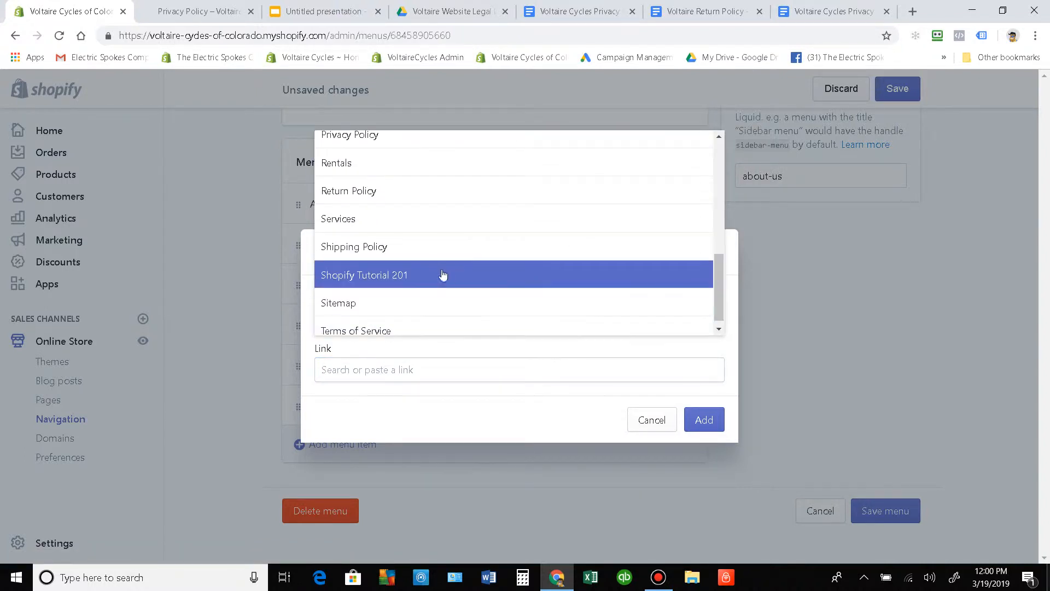
pyautogui.click(339, 253)
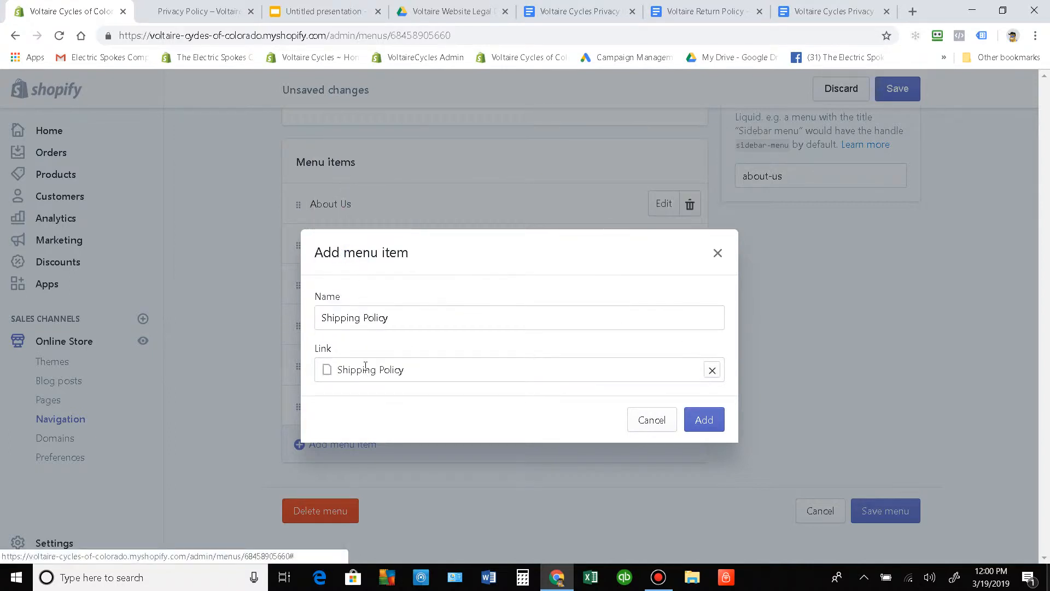
pyautogui.click(705, 420)
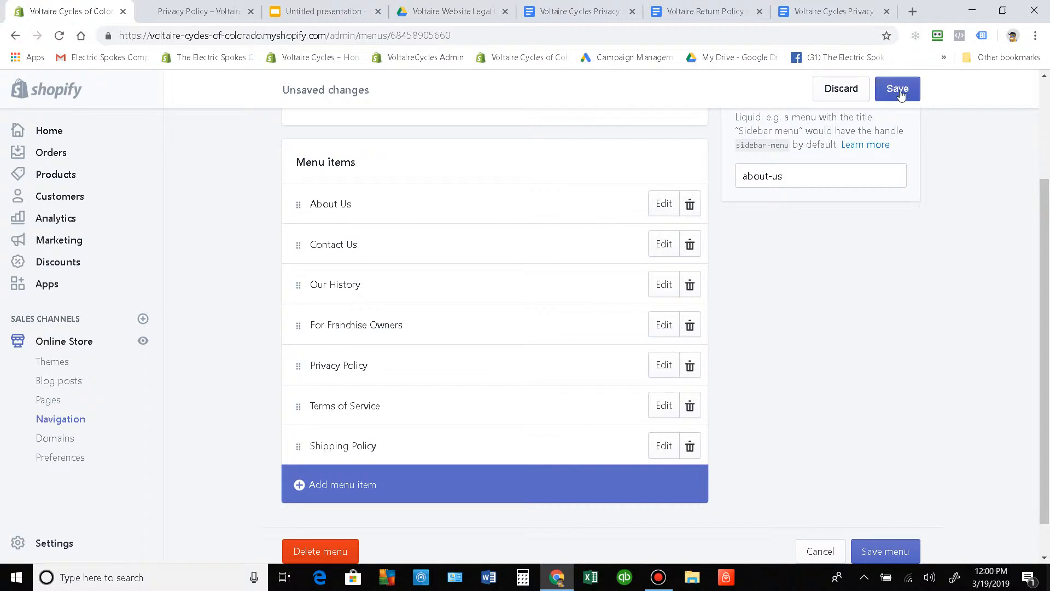
pyautogui.click(897, 91)
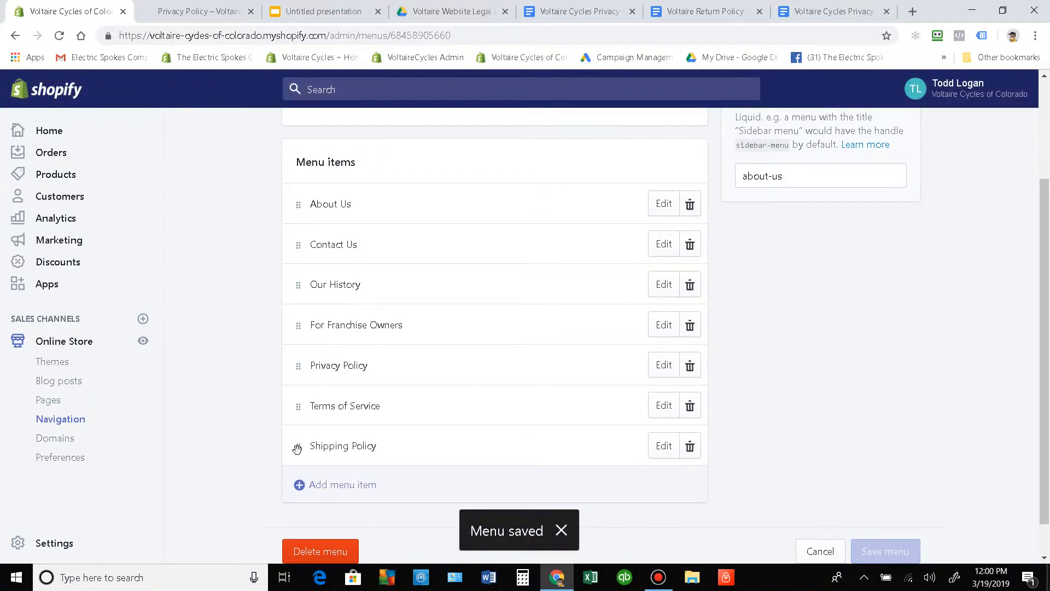
# Step: Move Shipping Policy above For Franchise Owners, add a Return Policy menu item linked to the Return Policy page, and save the menu
pyautogui.moveTo(297, 449); pyautogui.dragTo(311, 329)
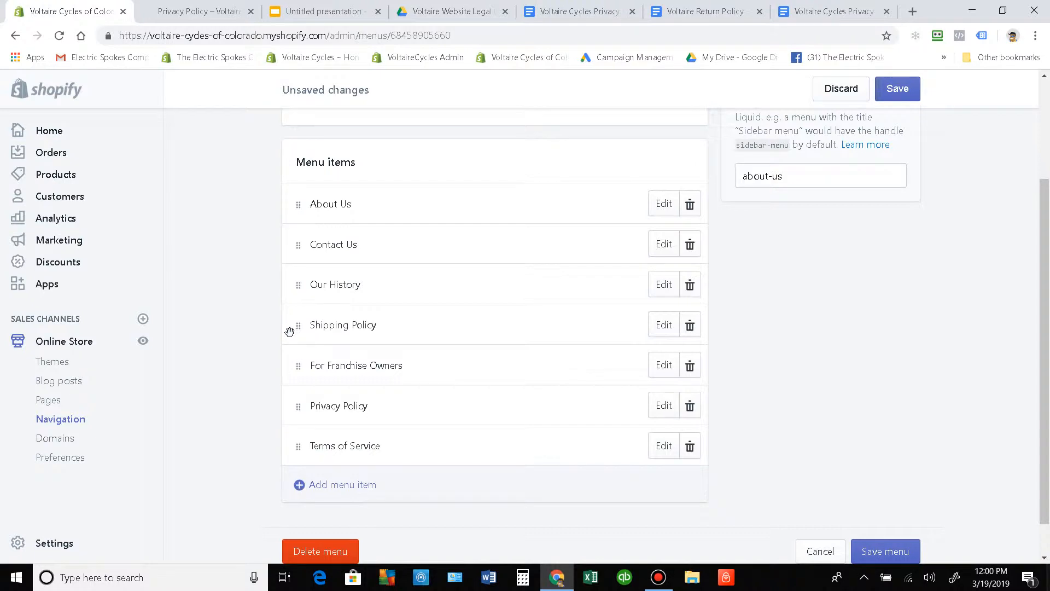
pyautogui.click(330, 491)
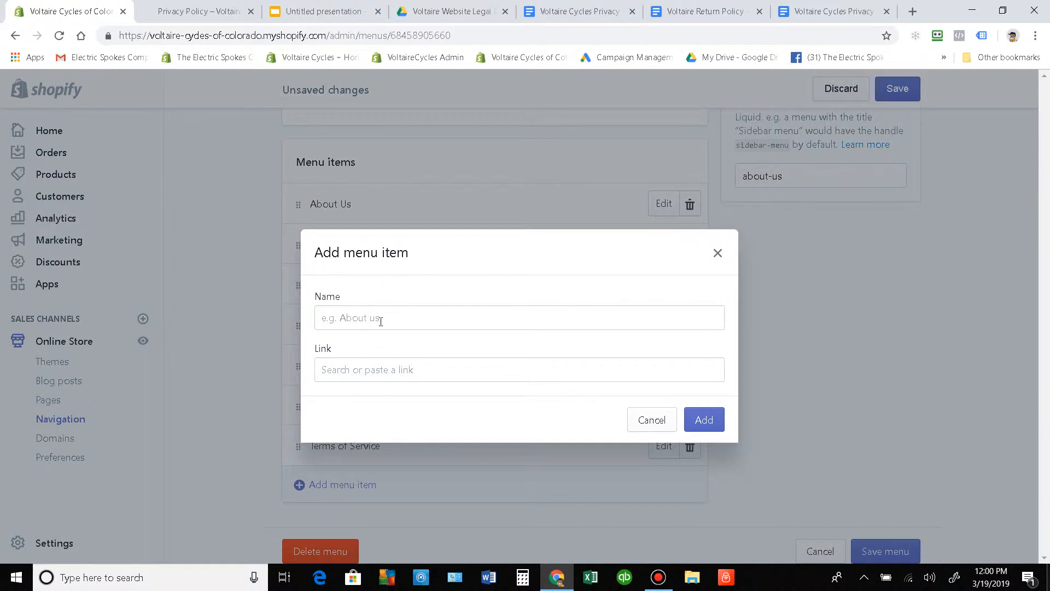
pyautogui.click(380, 318)
pyautogui.write('Ret')
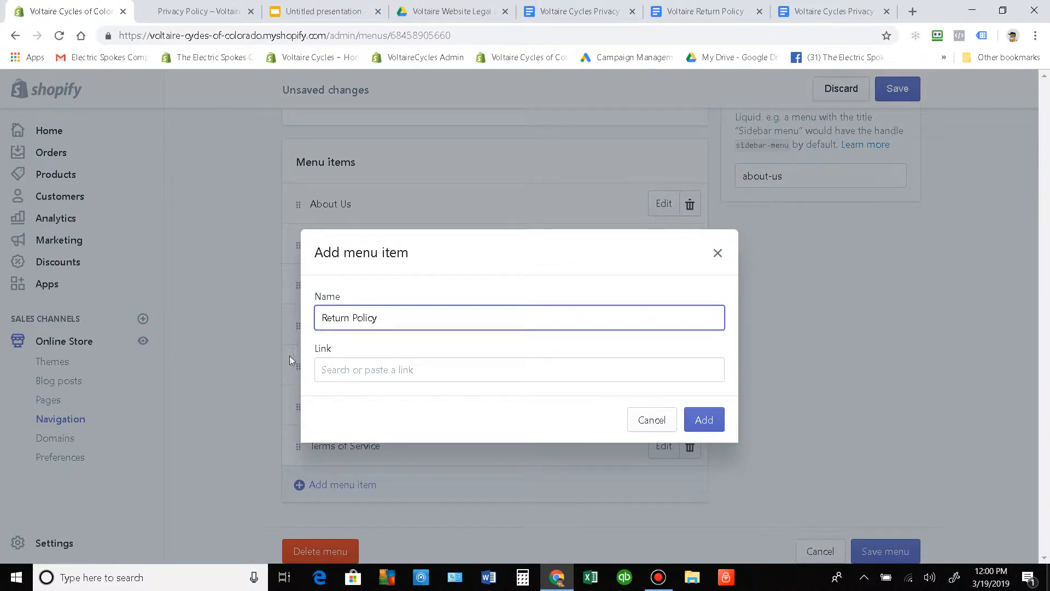
pyautogui.write('urn Policy')
pyautogui.click(327, 377)
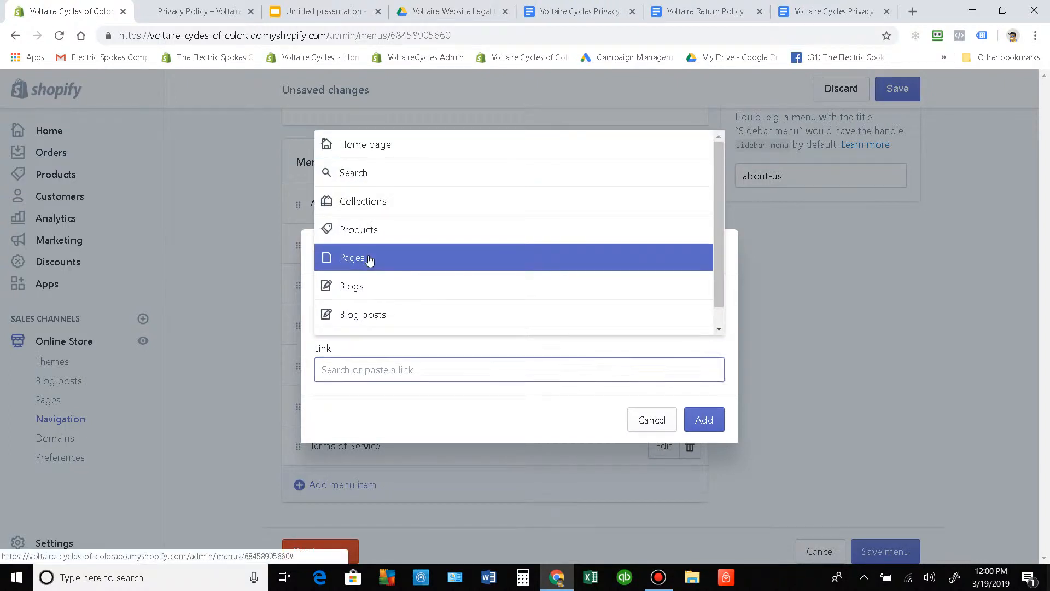
pyautogui.click(372, 268)
pyautogui.moveTo(716, 176); pyautogui.dragTo(708, 300)
pyautogui.scroll(1, 708, 300)
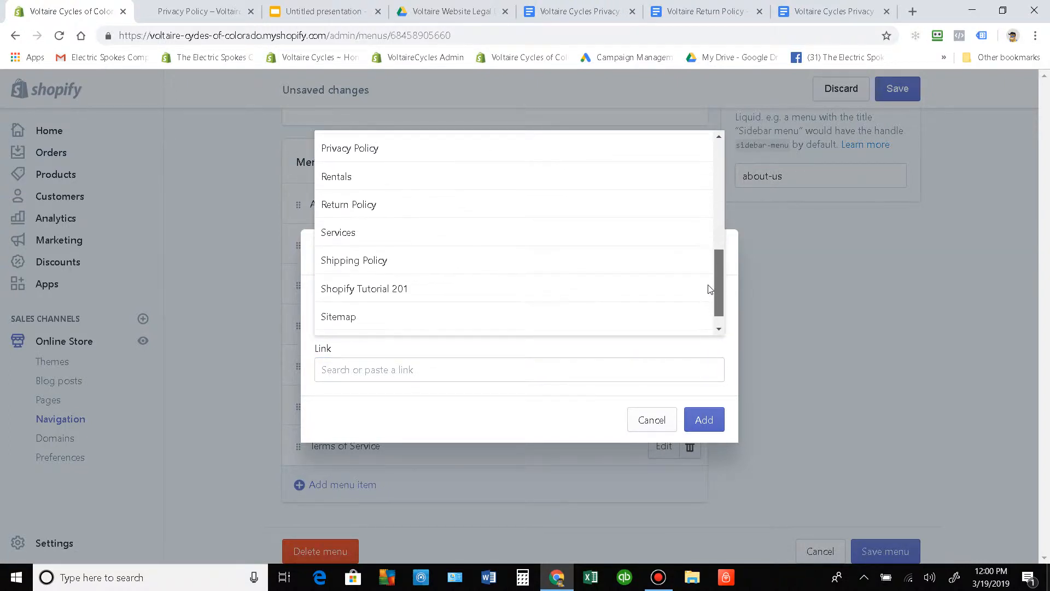
pyautogui.click(455, 218)
pyautogui.click(713, 420)
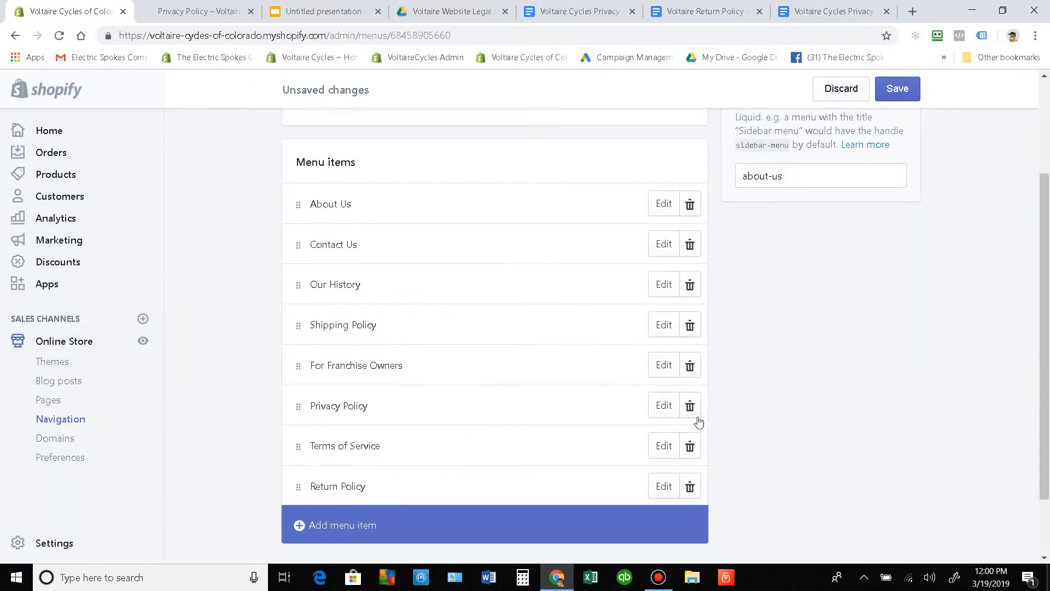
pyautogui.click(895, 91)
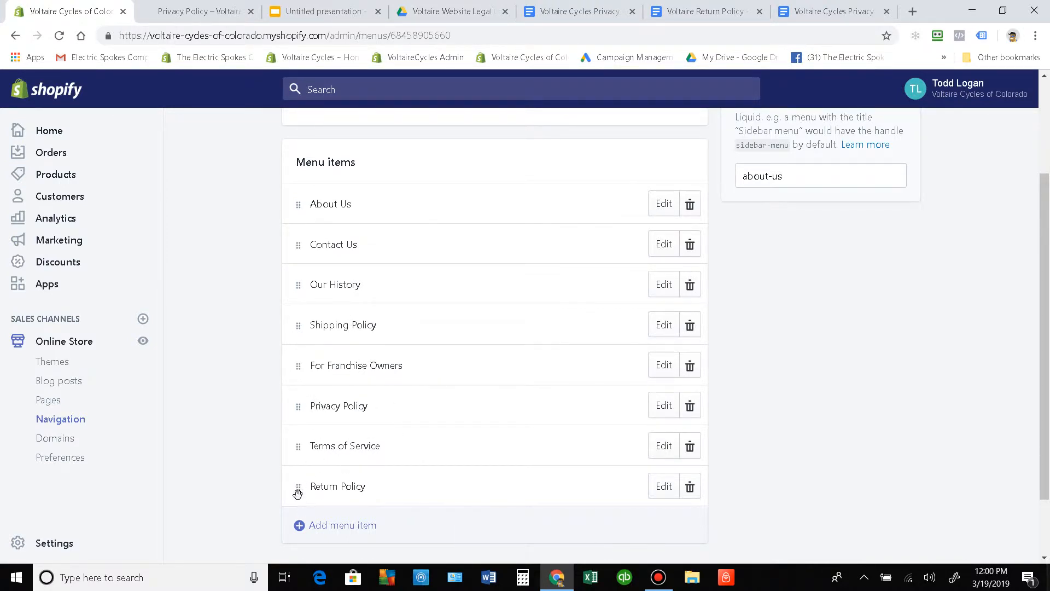
# Step: Place Return Policy directly below Shipping Policy, remove the For Franchise Owners item, and save the About Us menu
pyautogui.moveTo(297, 493); pyautogui.dragTo(311, 353)
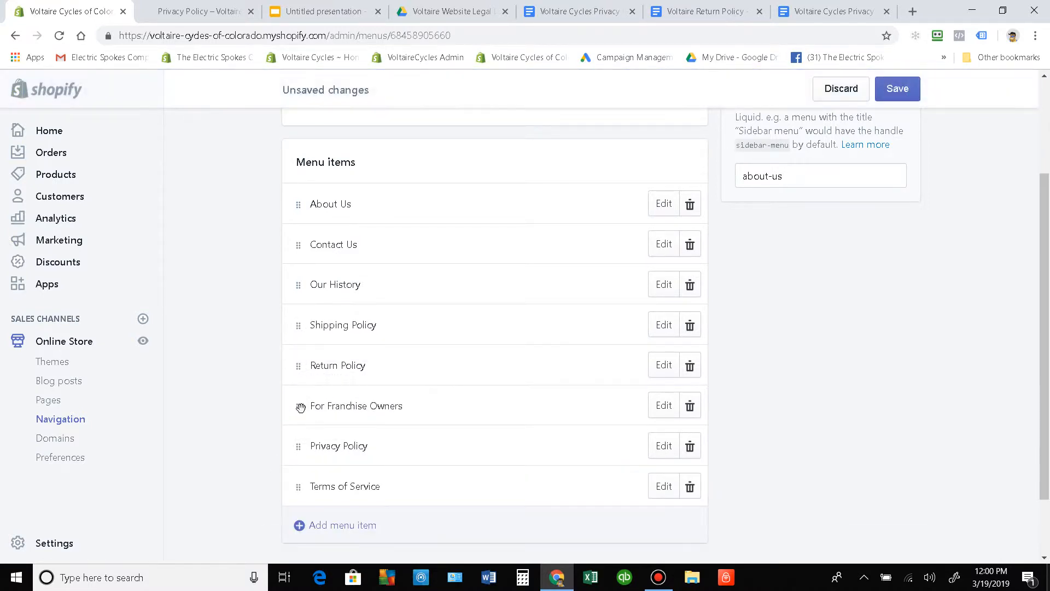
pyautogui.moveTo(299, 409); pyautogui.dragTo(313, 302)
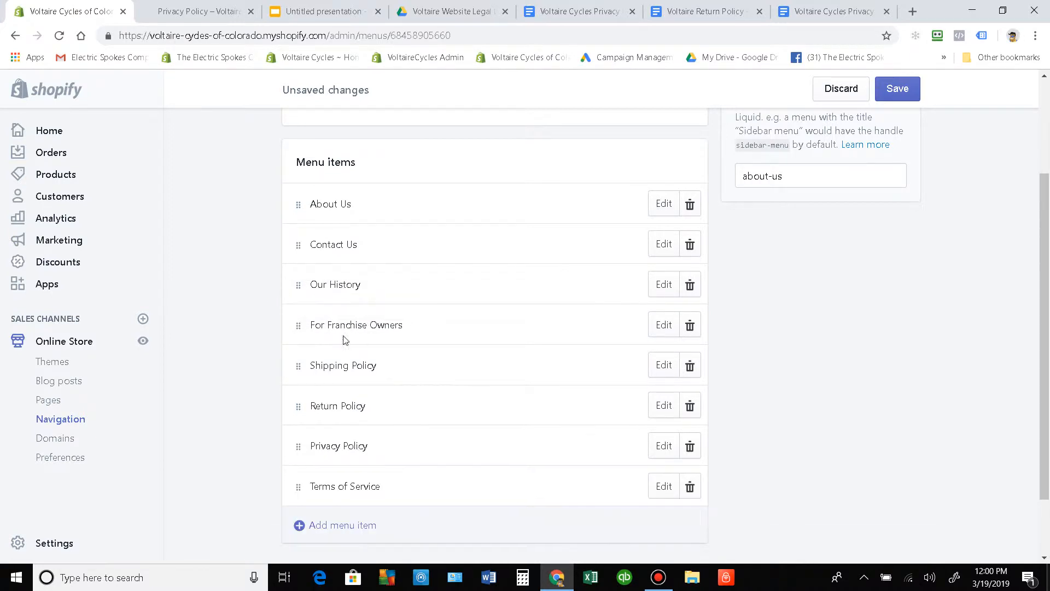
pyautogui.click(690, 325)
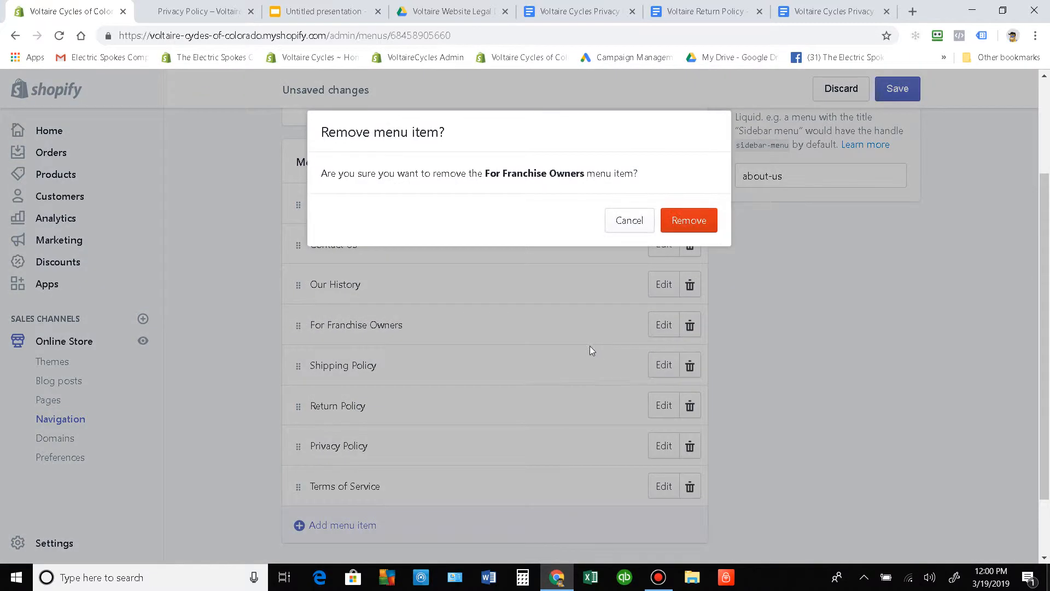
pyautogui.click(680, 218)
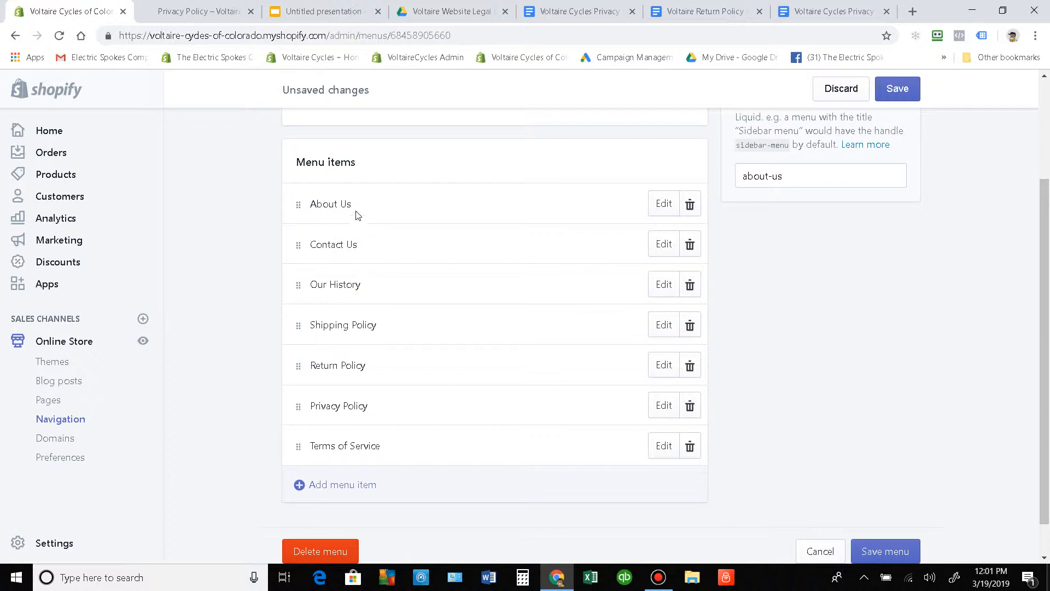
pyautogui.click(895, 87)
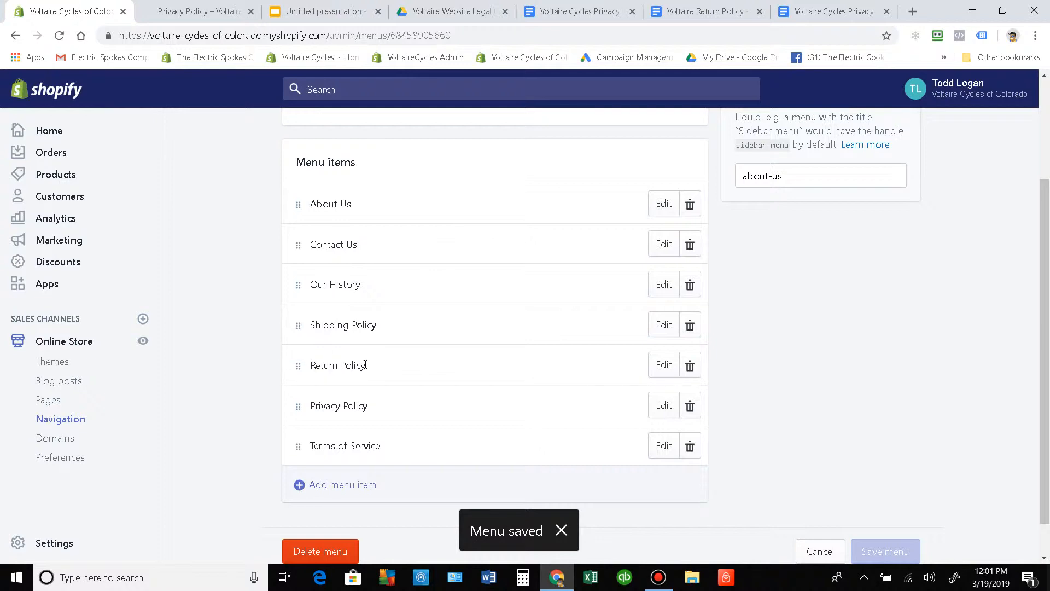
# Step: Reload the storefront from its home page and check the Return Policy and Shipping Policy pages through the About Us submenu
pyautogui.click(164, 11)
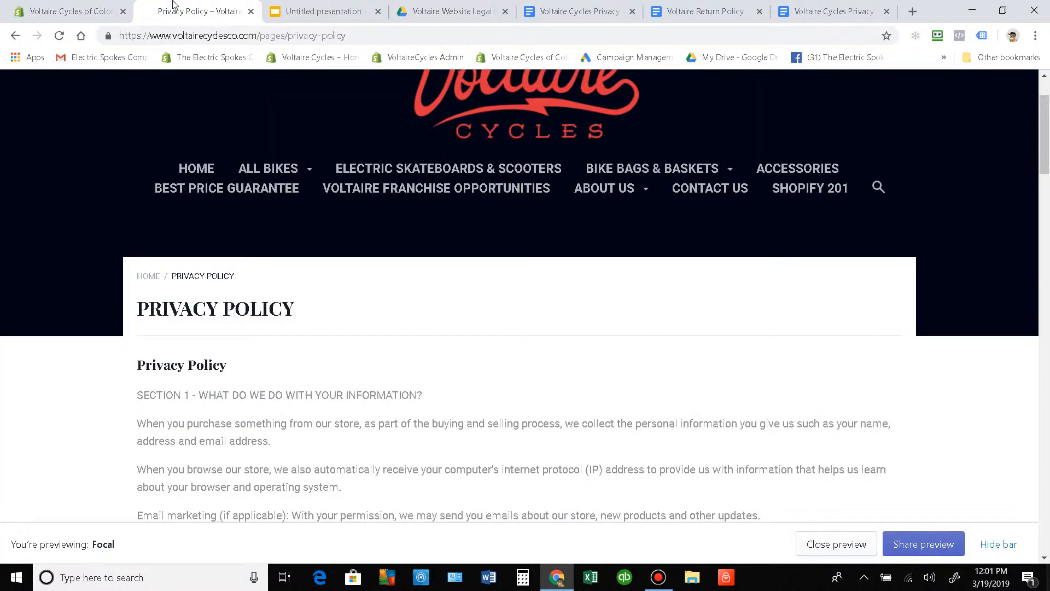
pyautogui.click(191, 170)
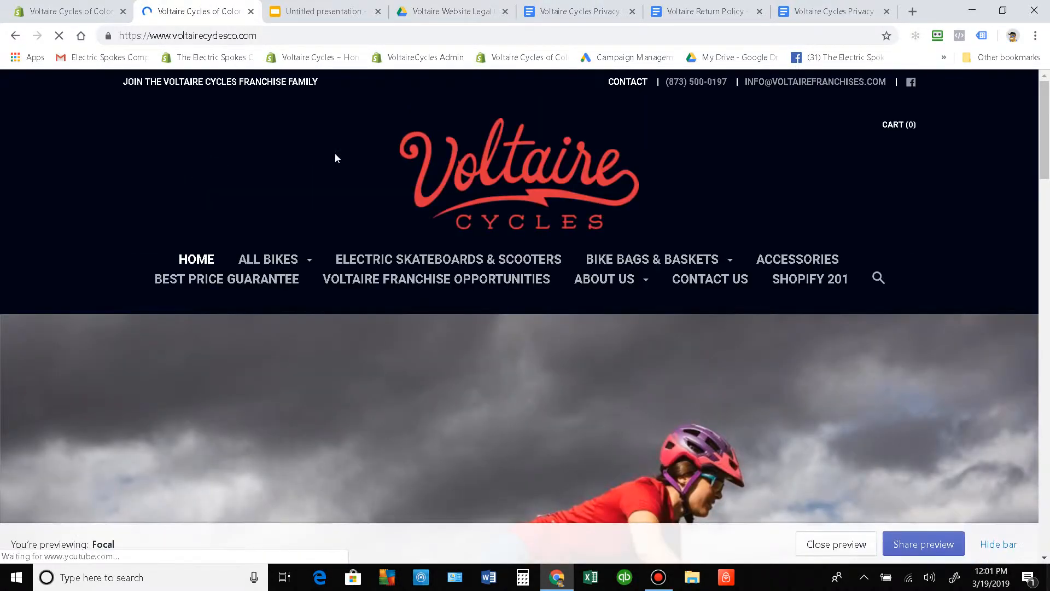
pyautogui.moveTo(612, 285)
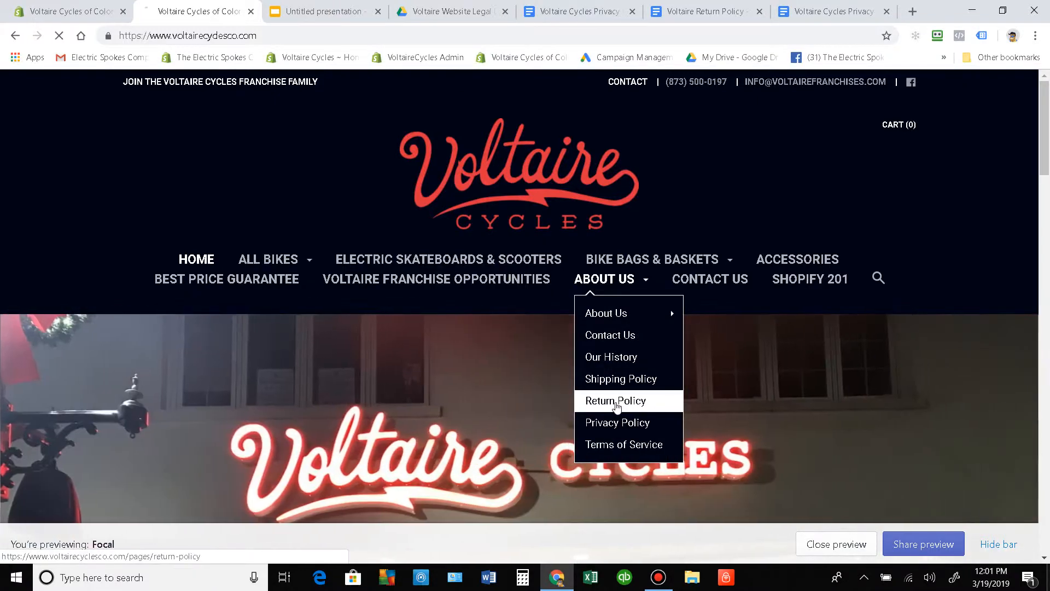
pyautogui.click(615, 403)
pyautogui.scroll(-2, 307, 396)
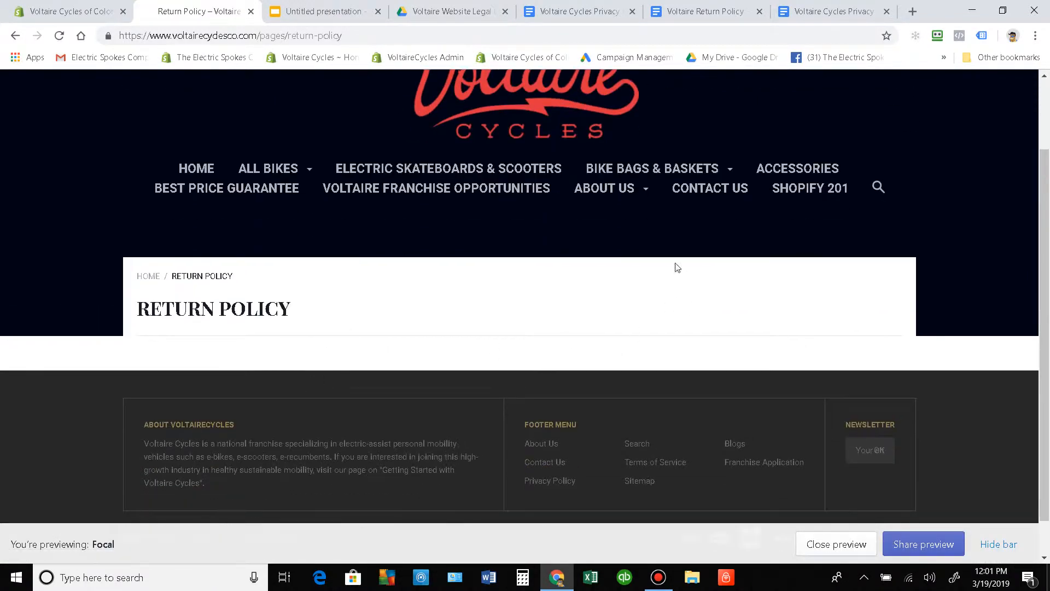
pyautogui.moveTo(614, 188)
pyautogui.click(621, 289)
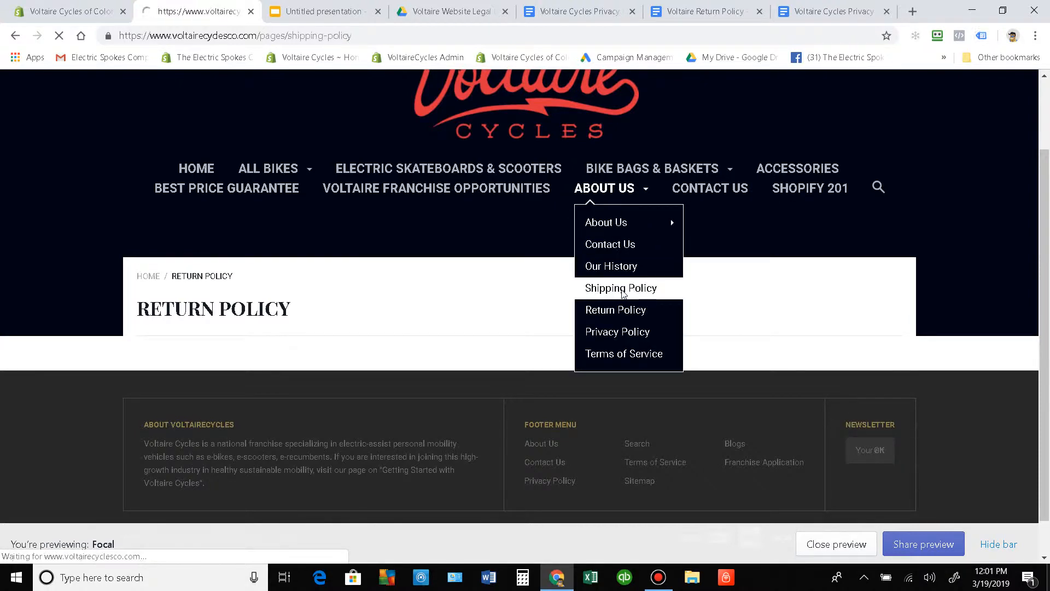
pyautogui.scroll(-2, 353, 337)
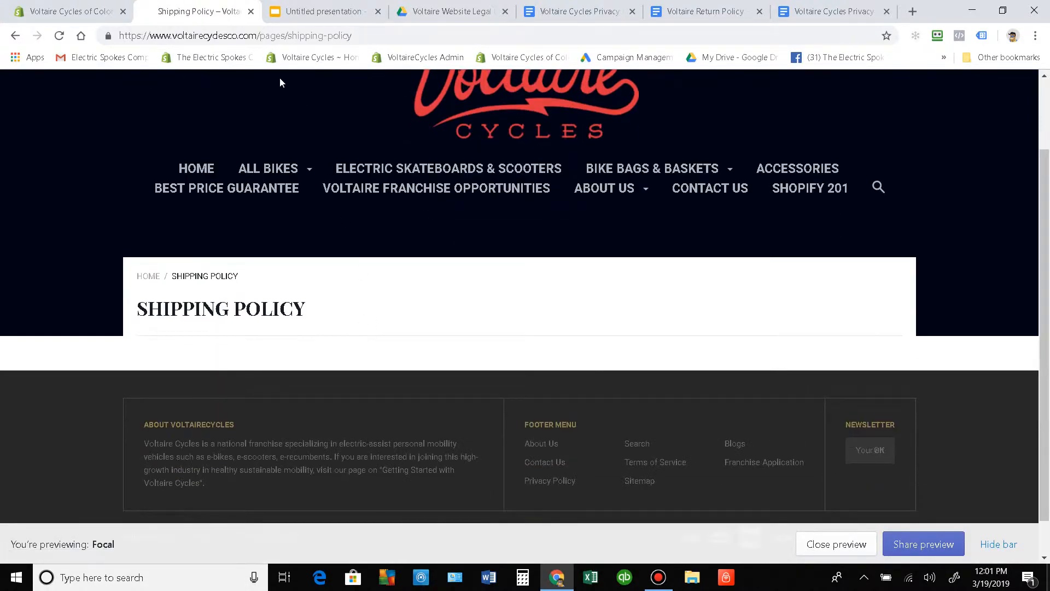
# Step: Switch to Google Drive, open the Voltaire Shipping Policy document, and skim it from the introduction to the closing contact line
pyautogui.click(476, 10)
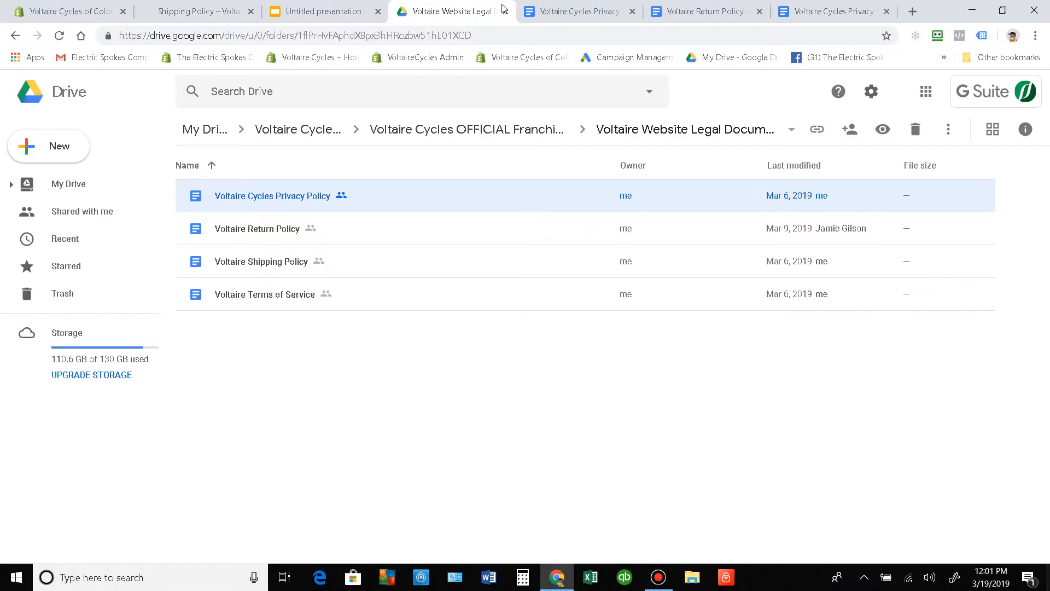
pyautogui.click(274, 268)
pyautogui.doubleClick(274, 268)
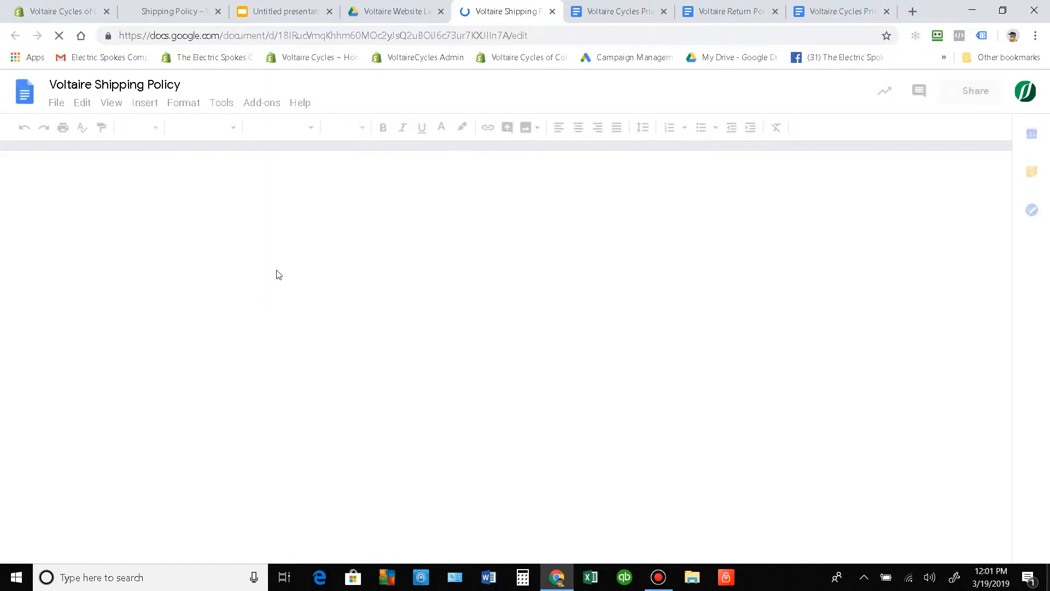
pyautogui.moveTo(285, 406); pyautogui.dragTo(404, 469)
pyautogui.scroll(-8, 404, 464)
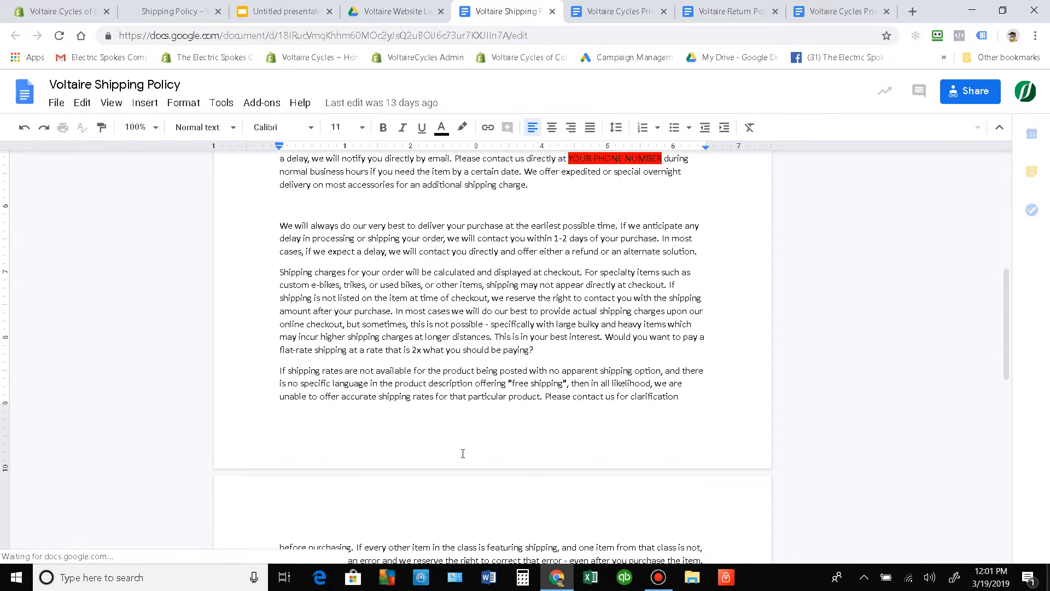
pyautogui.scroll(-3, 583, 224)
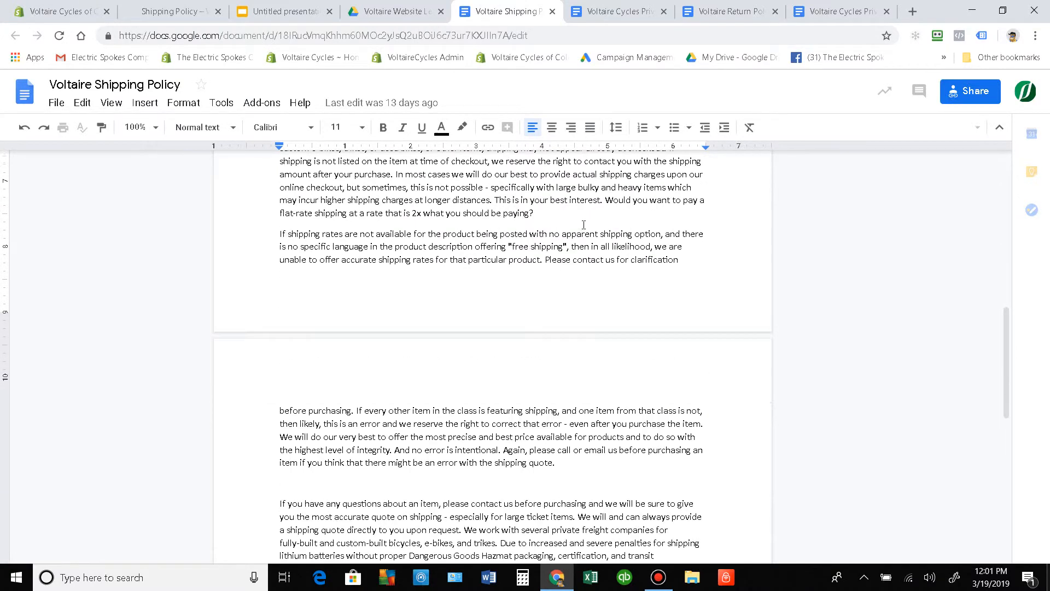
pyautogui.scroll(-8, 579, 233)
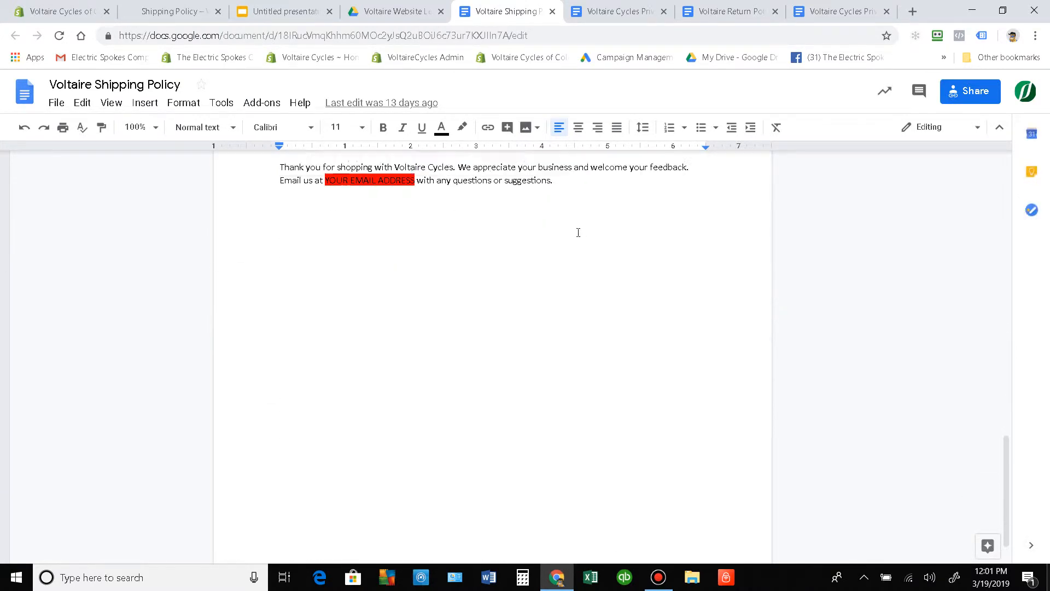
pyautogui.scroll(3, 613, 239)
pyautogui.moveTo(1004, 464); pyautogui.dragTo(1000, 230)
pyautogui.scroll(-5, 954, 344)
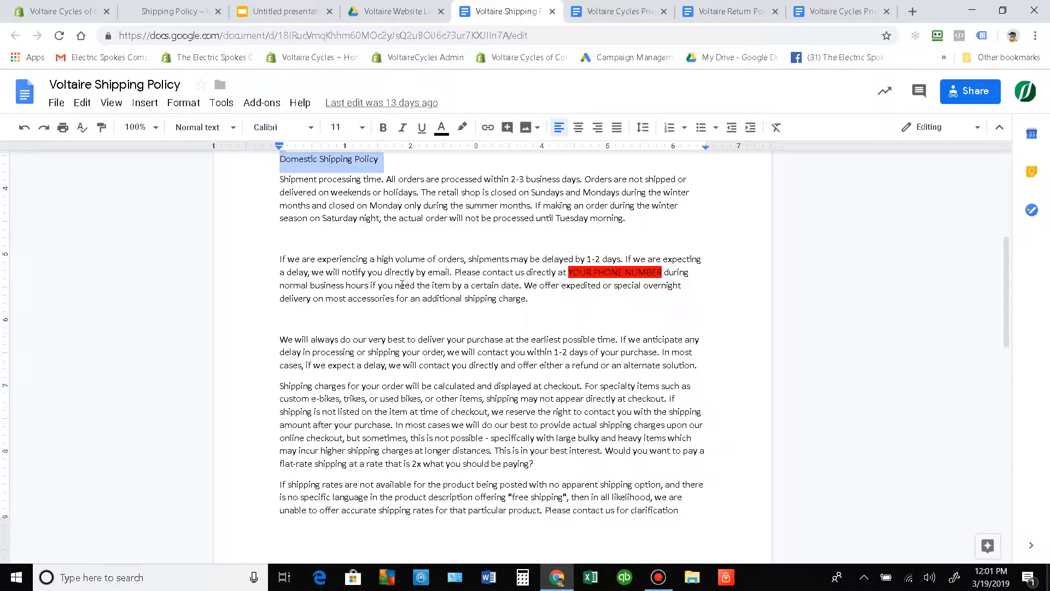
pyautogui.scroll(4, 402, 293)
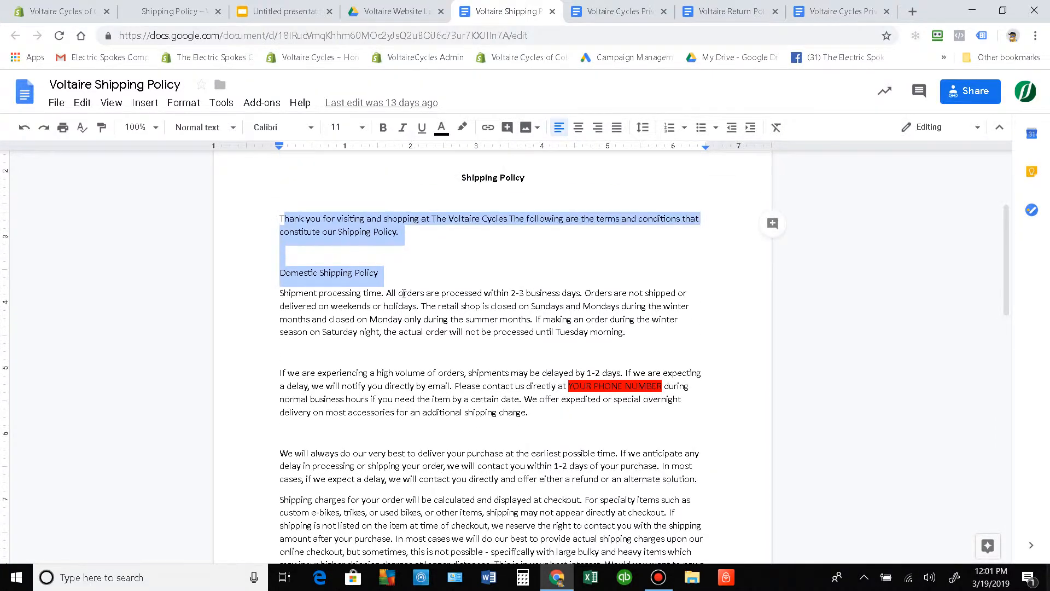
# Step: Review the template's Shipping Policy heading, introduction, domestic shipping section and highlighted phone number placeholder, selecting passages while reading
pyautogui.click(417, 392)
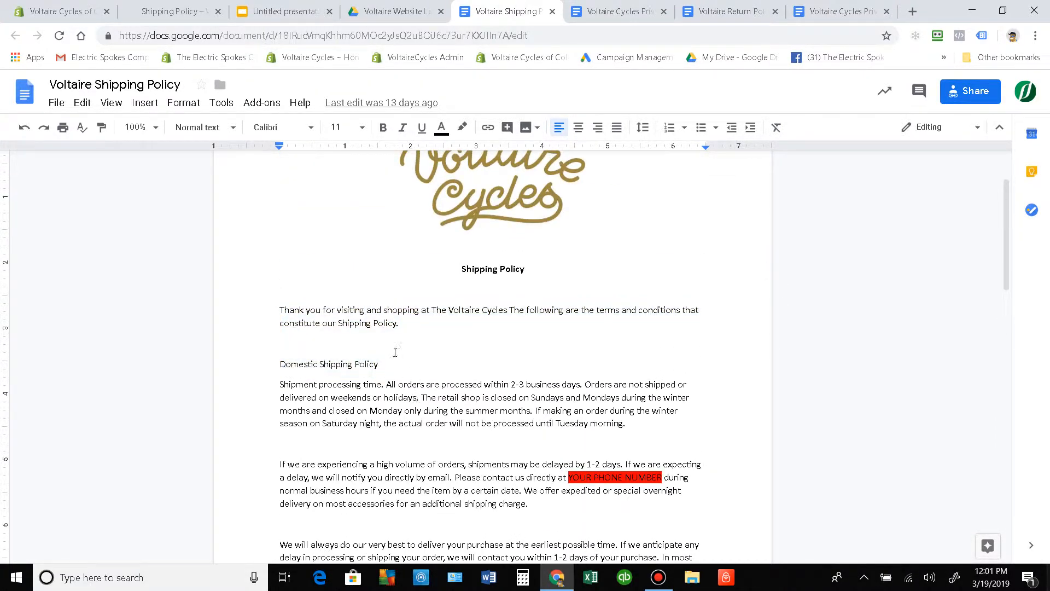
pyautogui.doubleClick(368, 349)
pyautogui.moveTo(280, 309); pyautogui.dragTo(541, 528)
pyautogui.scroll(-3, 356, 455)
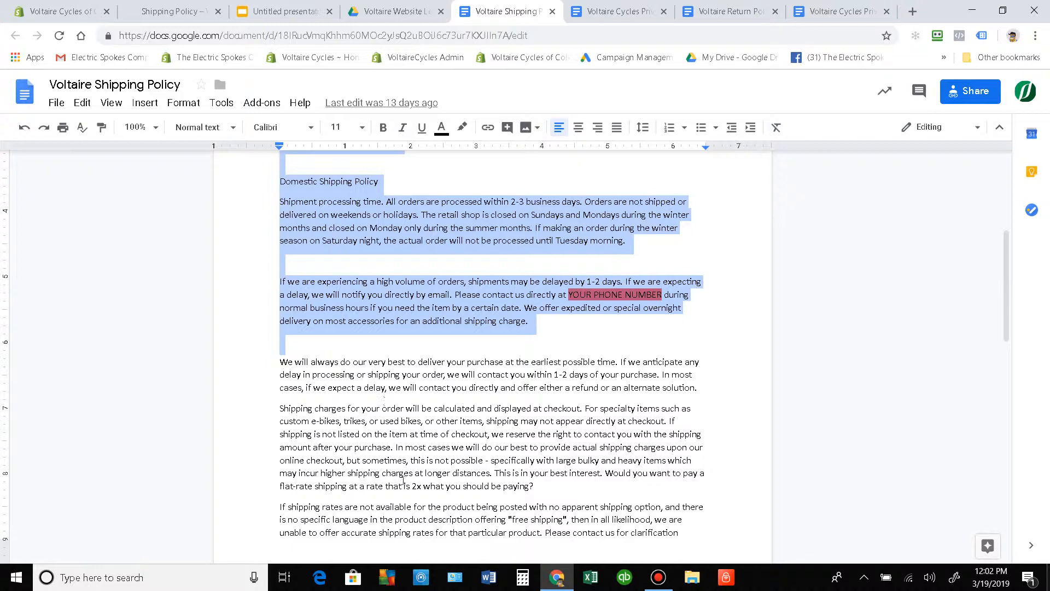
pyautogui.scroll(4, 356, 476)
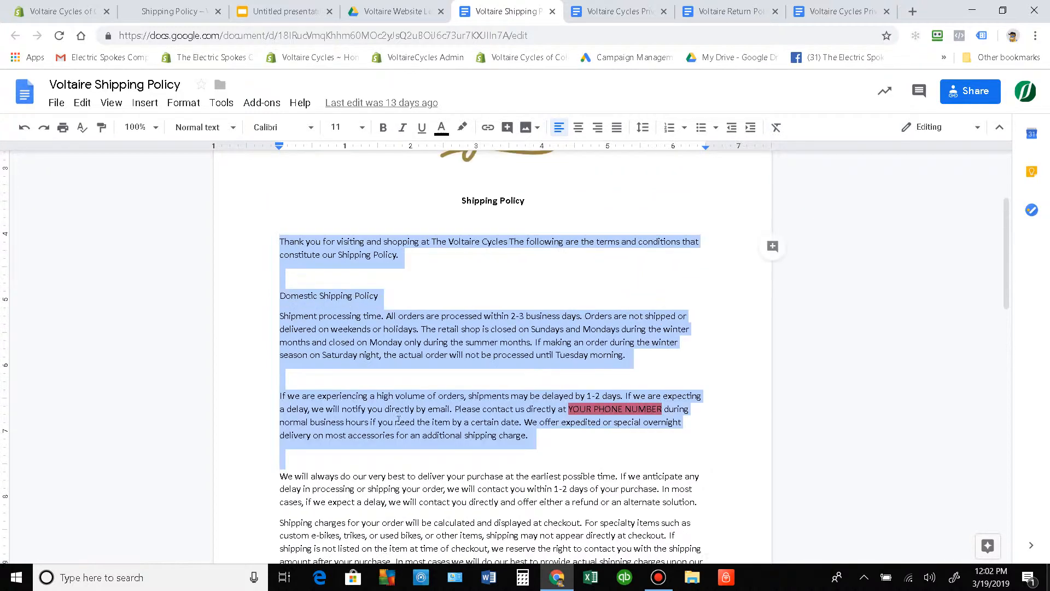
pyautogui.moveTo(538, 310); pyautogui.dragTo(436, 317)
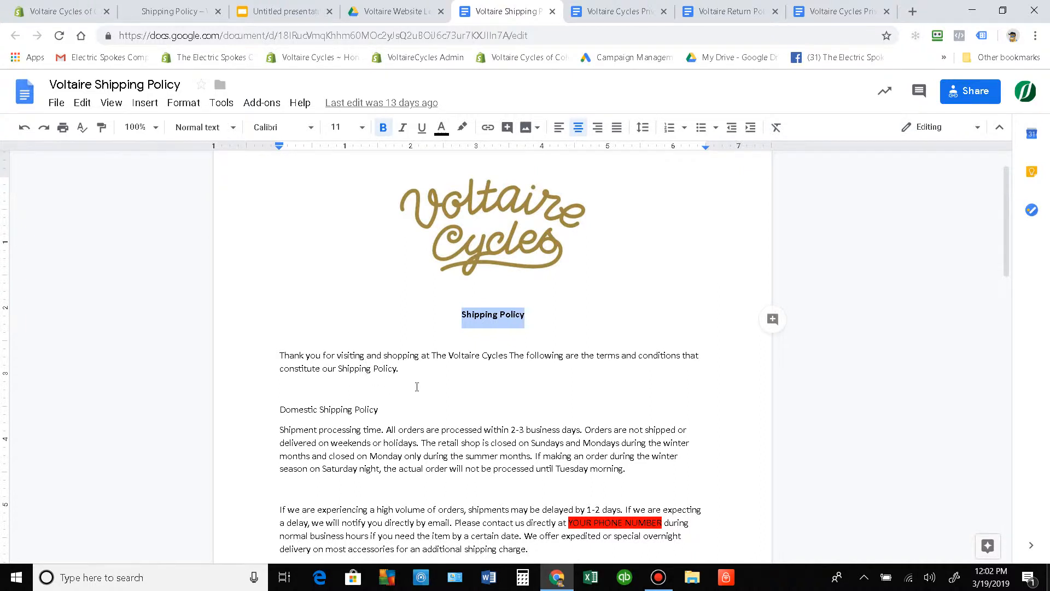
pyautogui.click(424, 369)
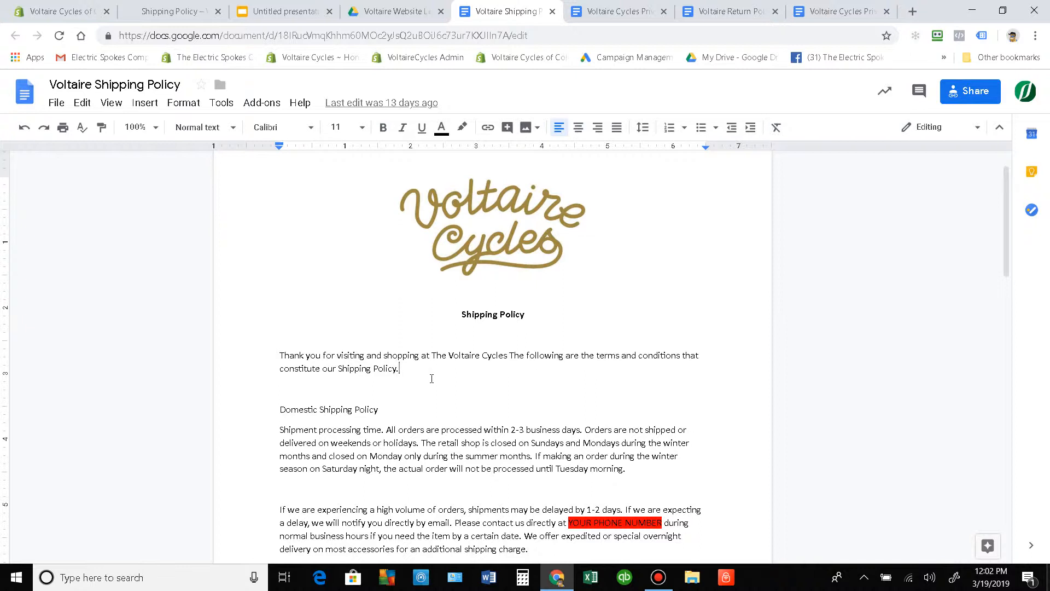
pyautogui.moveTo(525, 314); pyautogui.dragTo(438, 319)
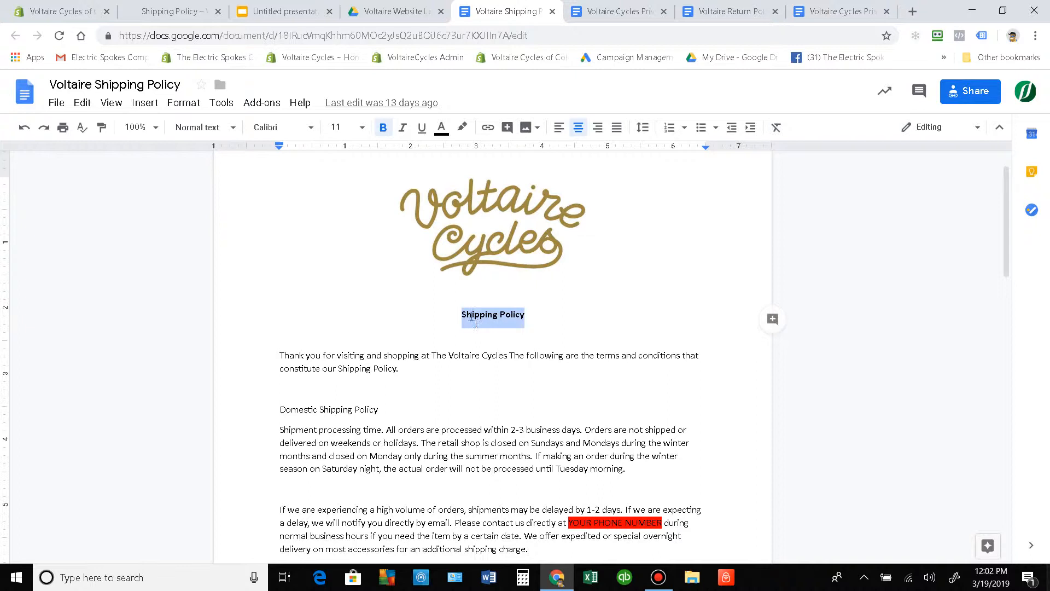
pyautogui.moveTo(463, 314); pyautogui.dragTo(539, 320)
pyautogui.scroll(-2, 453, 405)
pyautogui.scroll(-1, 453, 406)
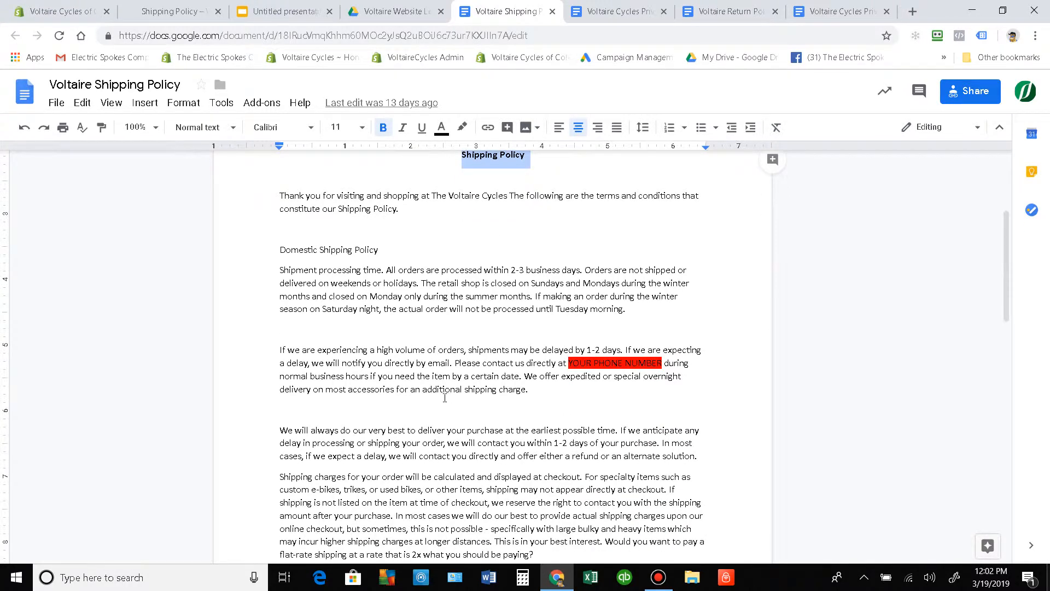
pyautogui.click(446, 386)
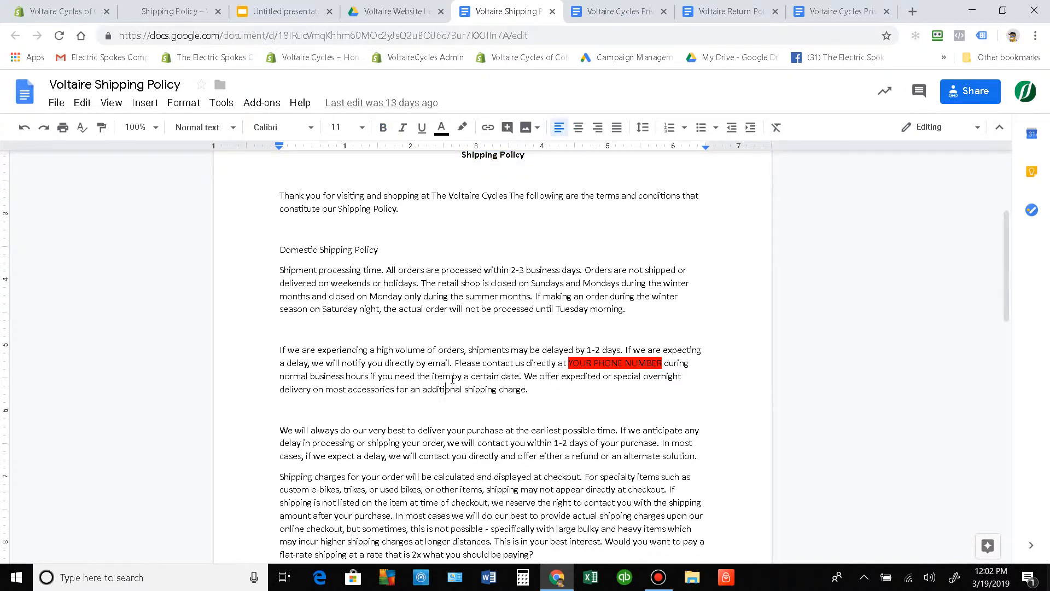
pyautogui.scroll(-3, 453, 378)
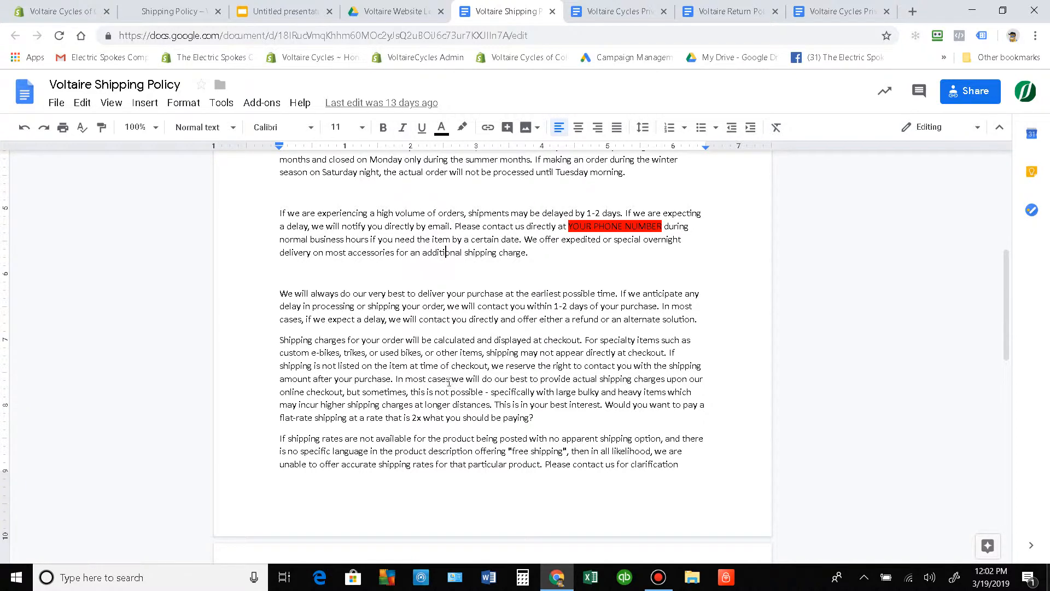
pyautogui.scroll(7, 467, 377)
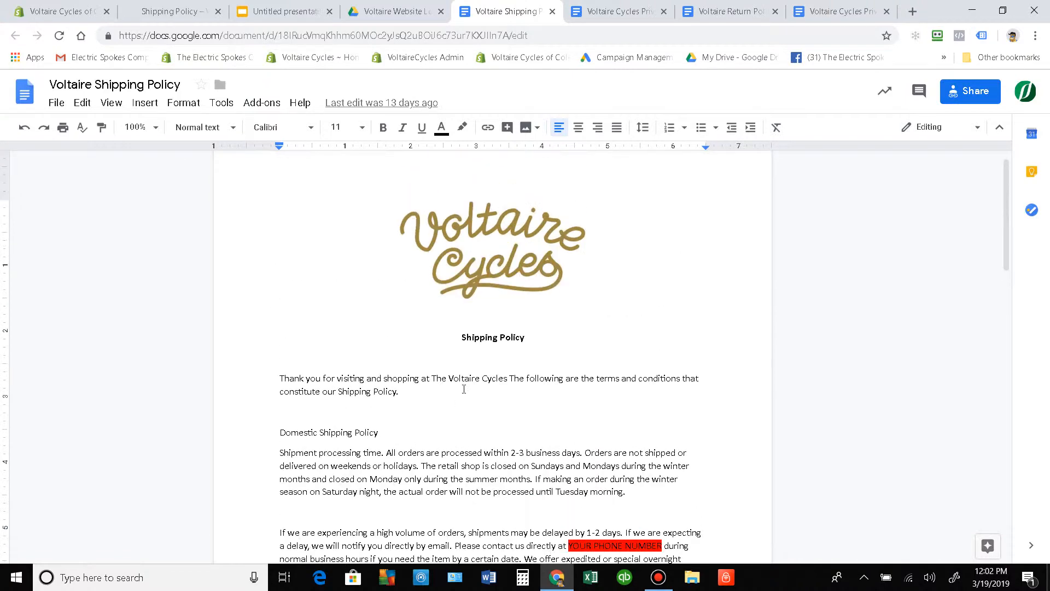
# Step: Leave the Shipping Policy document, return to the Shopify admin, and look over the full list of navigation menus
pyautogui.click(452, 370)
pyautogui.click(451, 375)
pyautogui.click(448, 376)
pyautogui.click(186, 8)
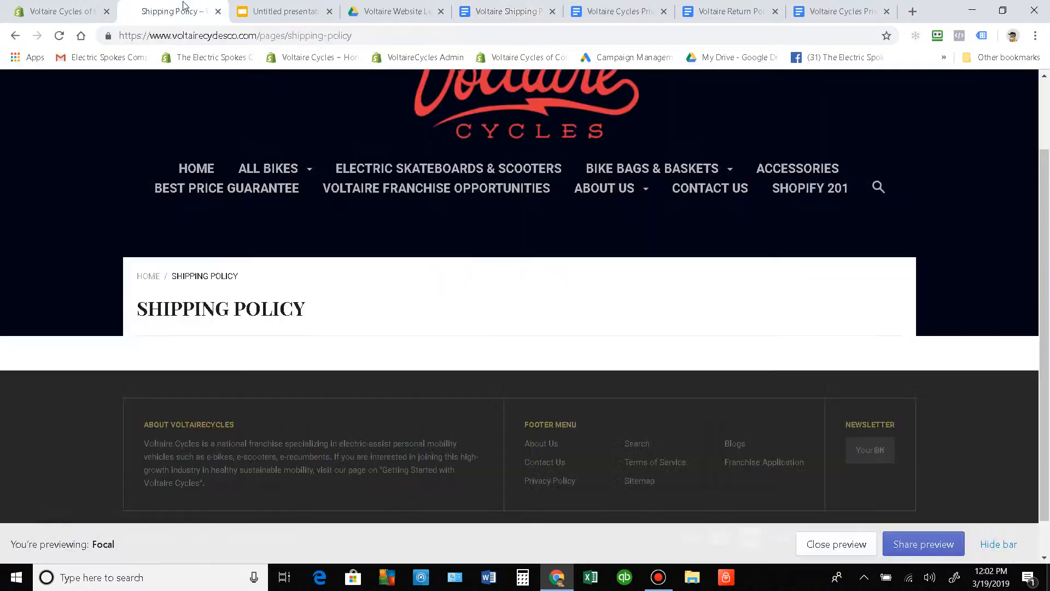
pyautogui.click(90, 6)
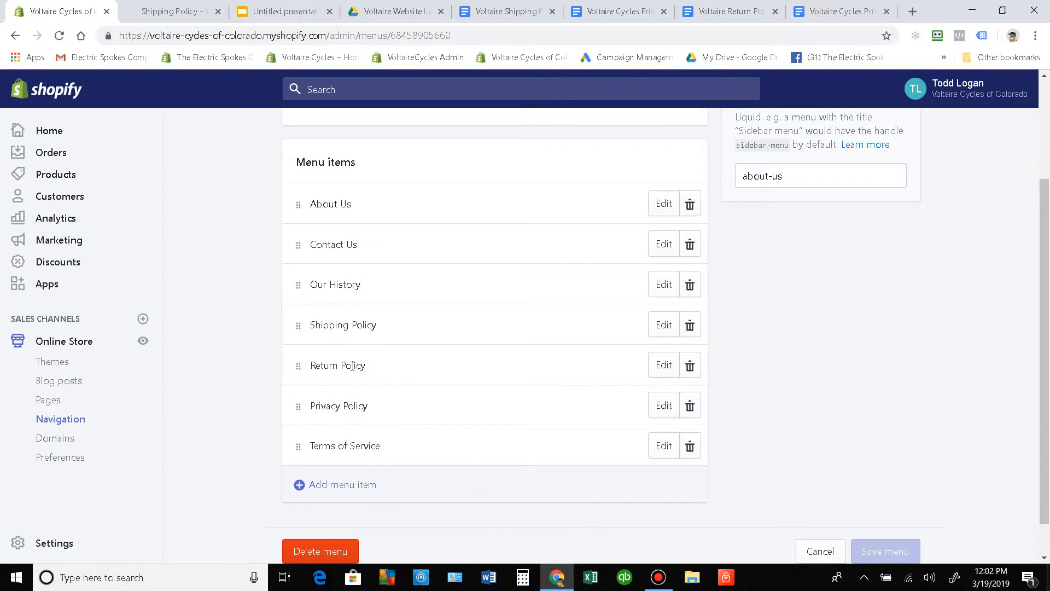
pyautogui.scroll(3, 197, 347)
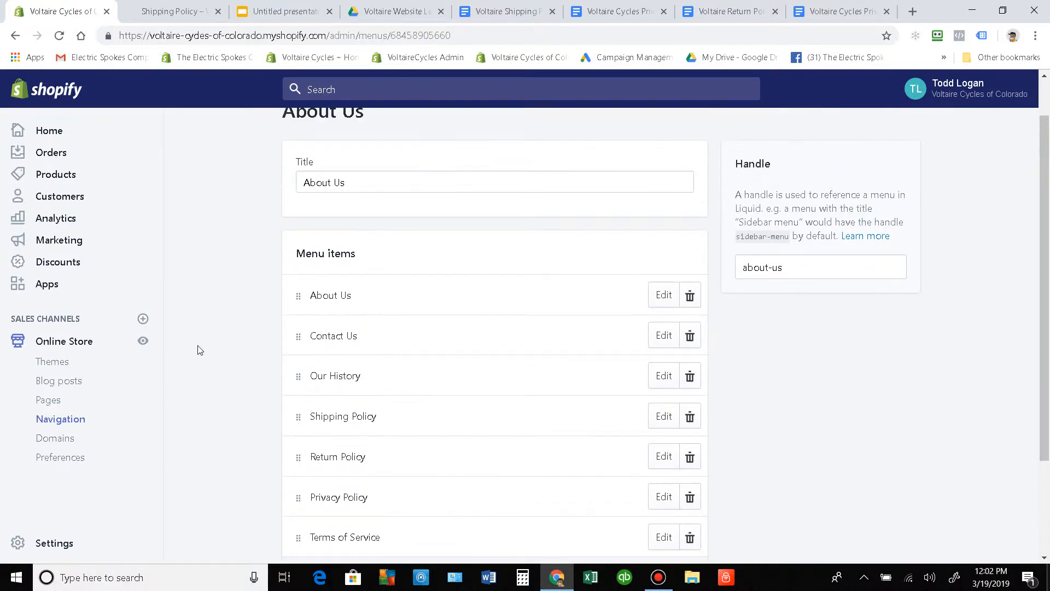
pyautogui.click(309, 135)
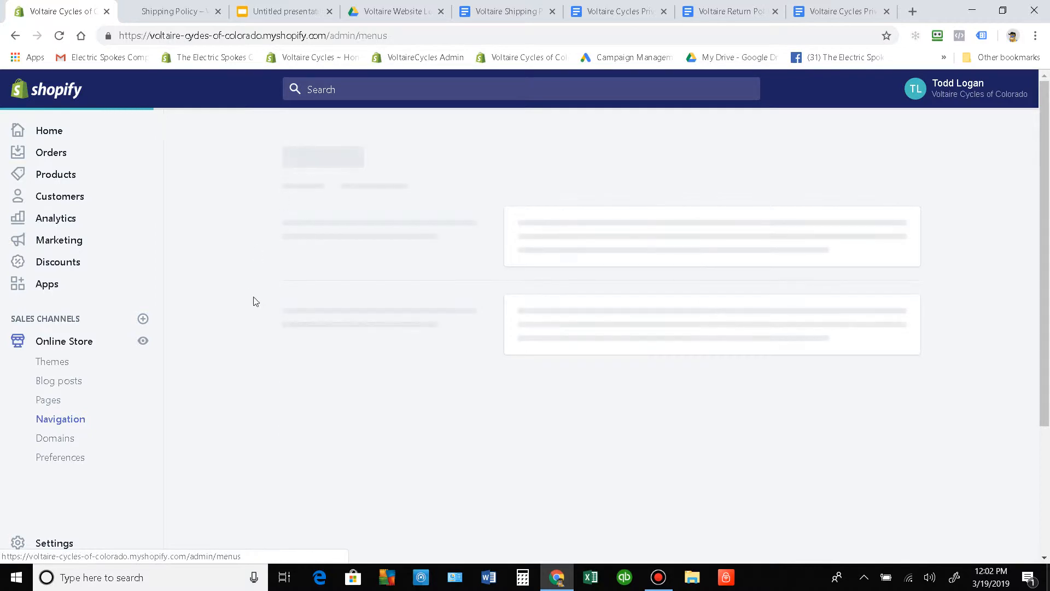
pyautogui.scroll(-4, 241, 344)
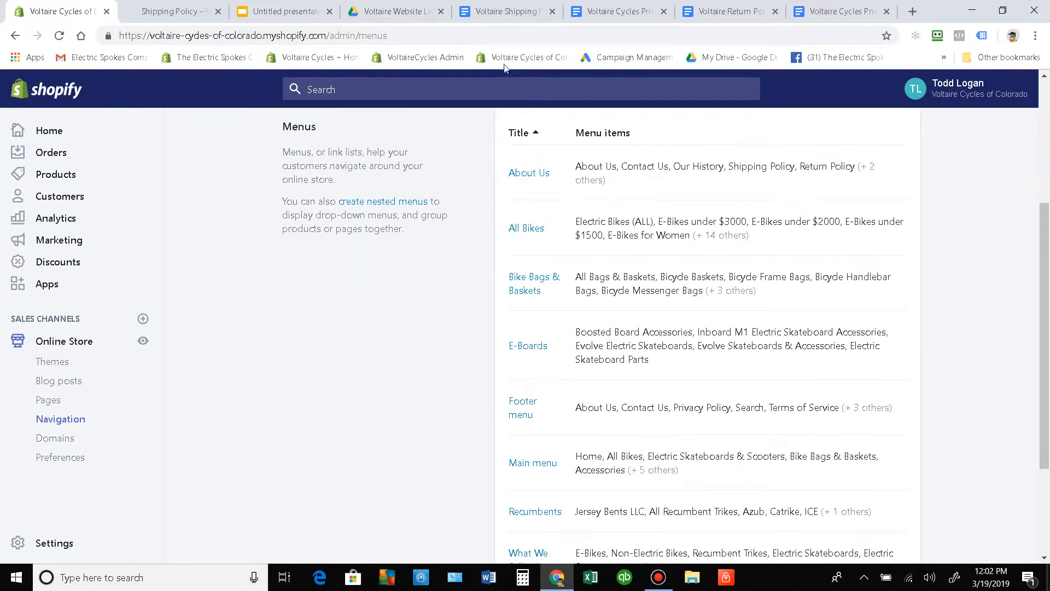
pyautogui.scroll(-1, 328, 367)
pyautogui.scroll(-3, 331, 365)
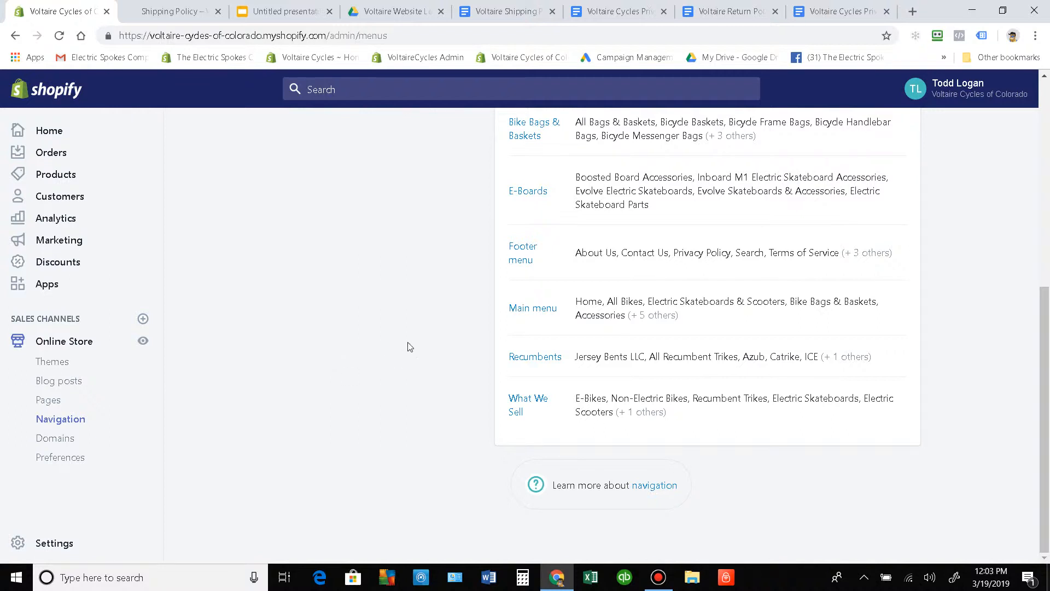
# Step: Open the store's Legal settings and review the refund policy, privacy policy and terms of service fields
pyautogui.click(55, 543)
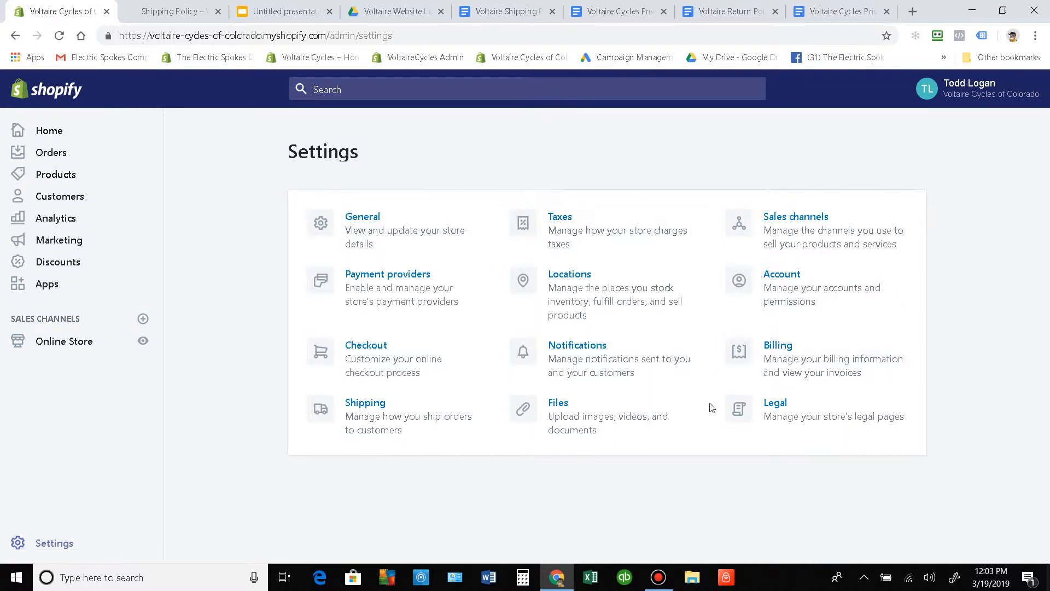
pyautogui.click(780, 409)
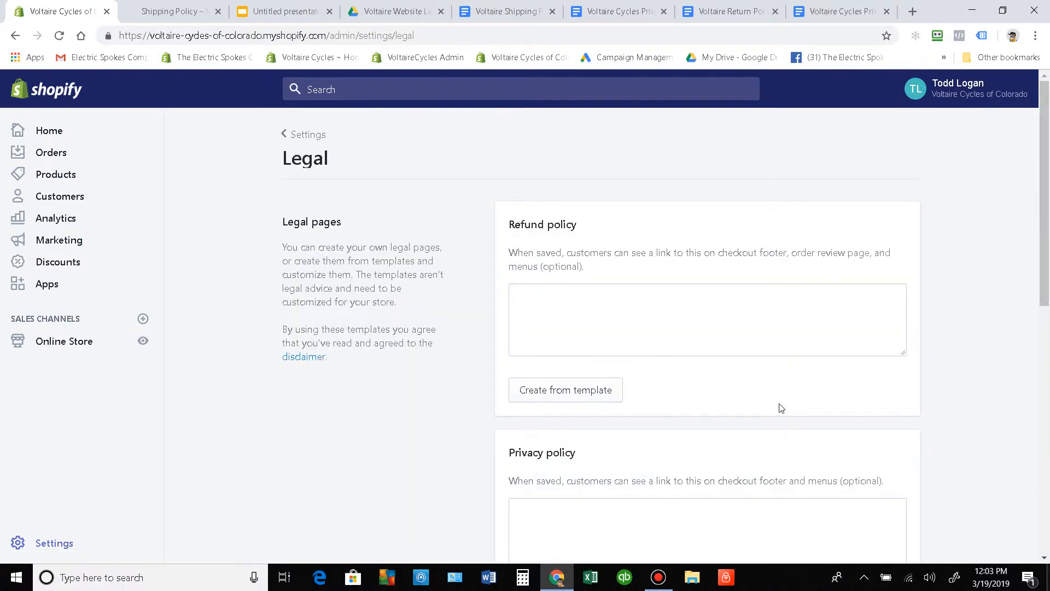
pyautogui.click(571, 296)
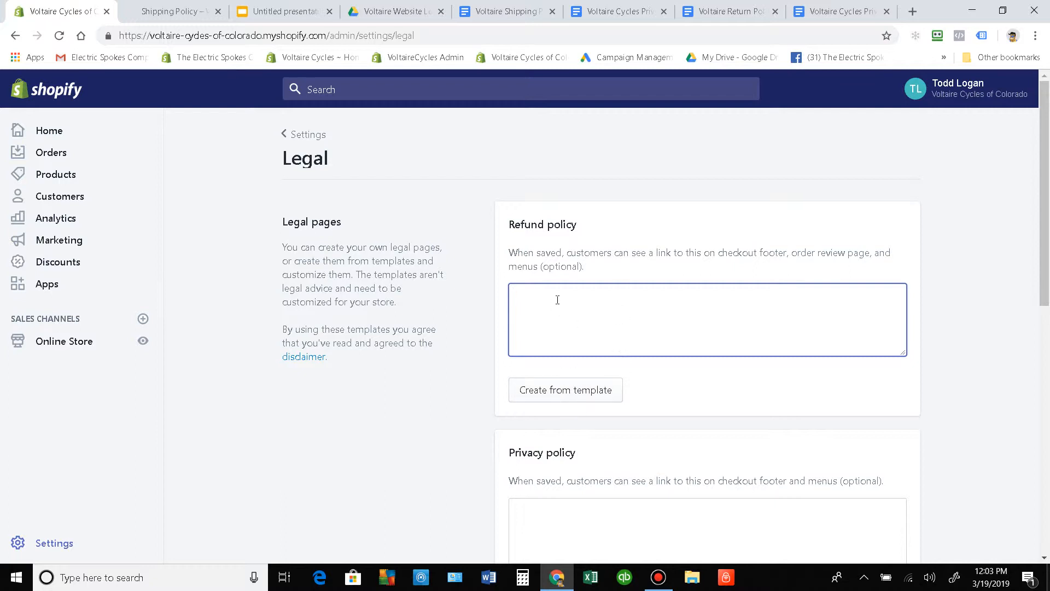
pyautogui.scroll(-1, 556, 300)
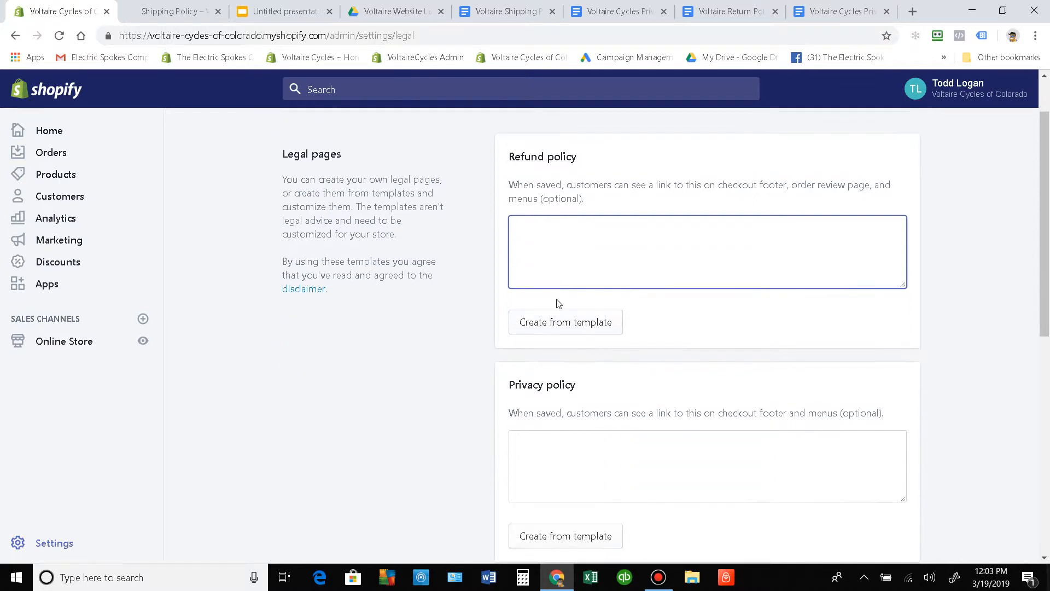
pyautogui.scroll(-2, 540, 243)
pyautogui.scroll(-2, 539, 150)
pyautogui.click(537, 251)
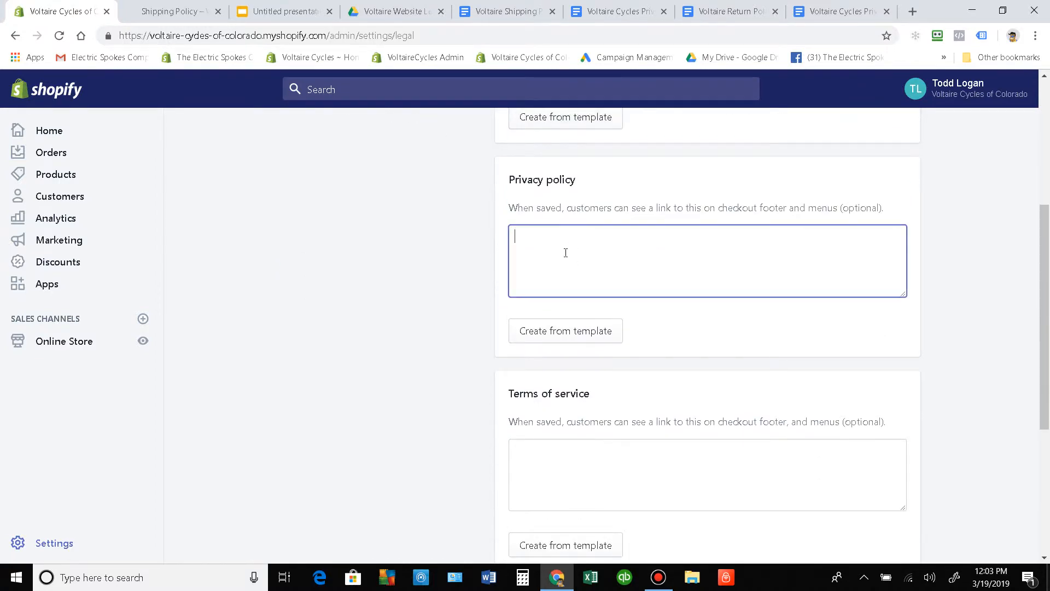
pyautogui.scroll(4, 495, 128)
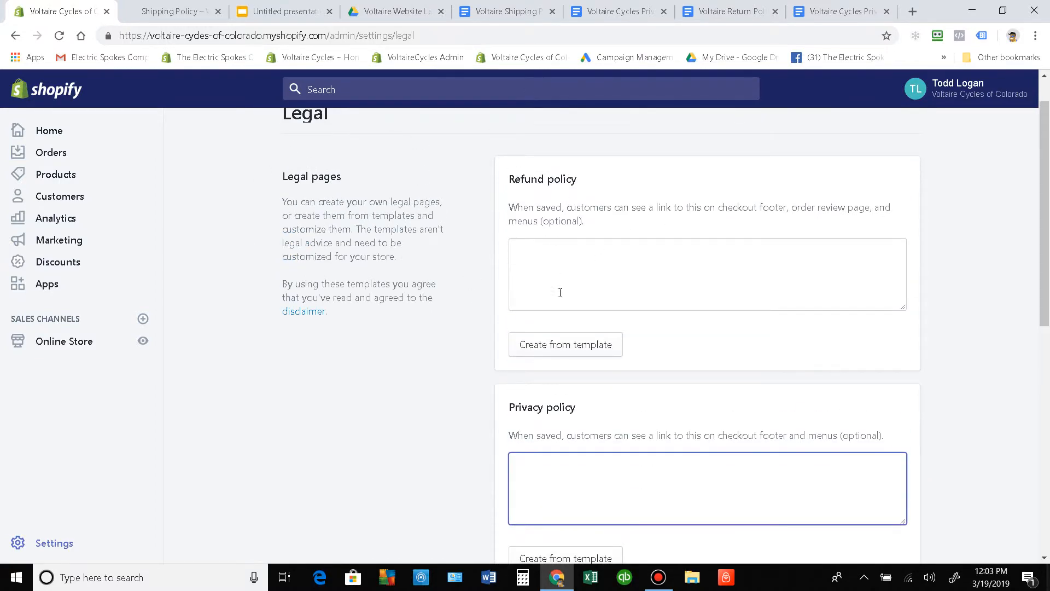
pyautogui.click(560, 292)
pyautogui.click(458, 226)
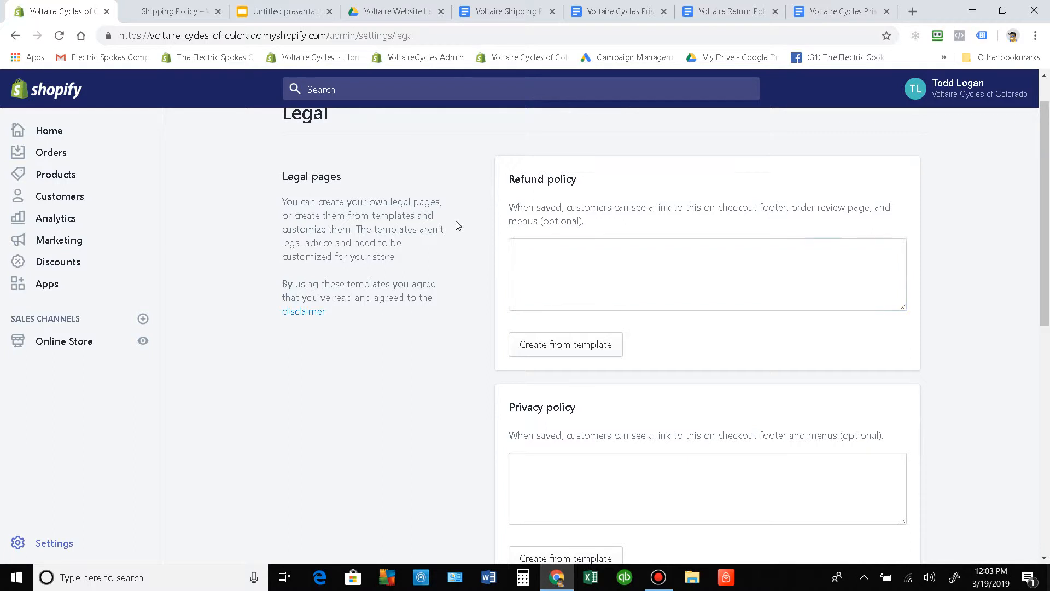
pyautogui.click(544, 263)
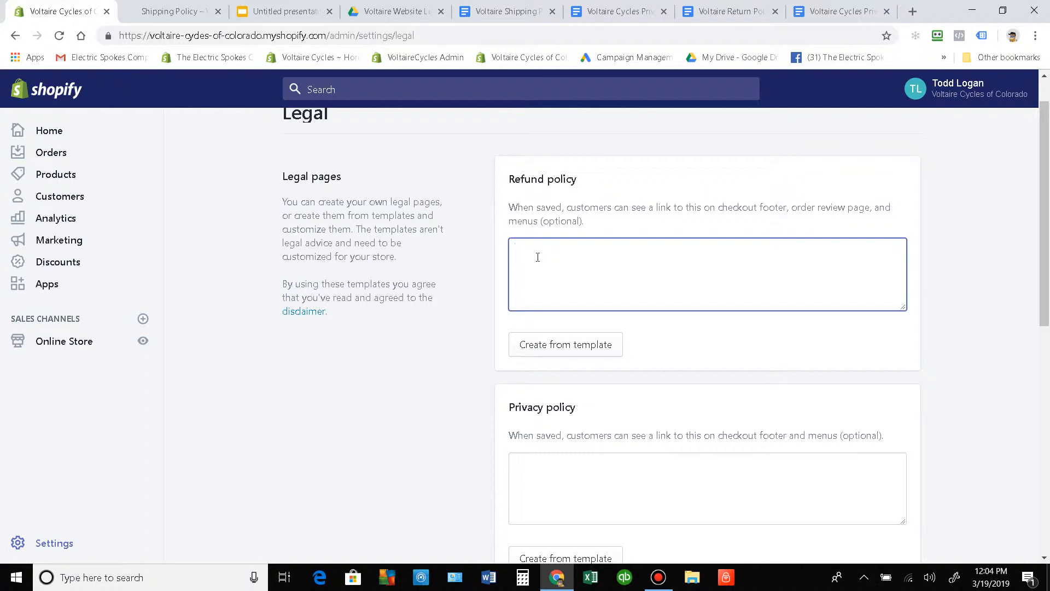
# Step: Visit the Online Store section, reopen the Legal settings, and look over the policy fields again
pyautogui.click(72, 347)
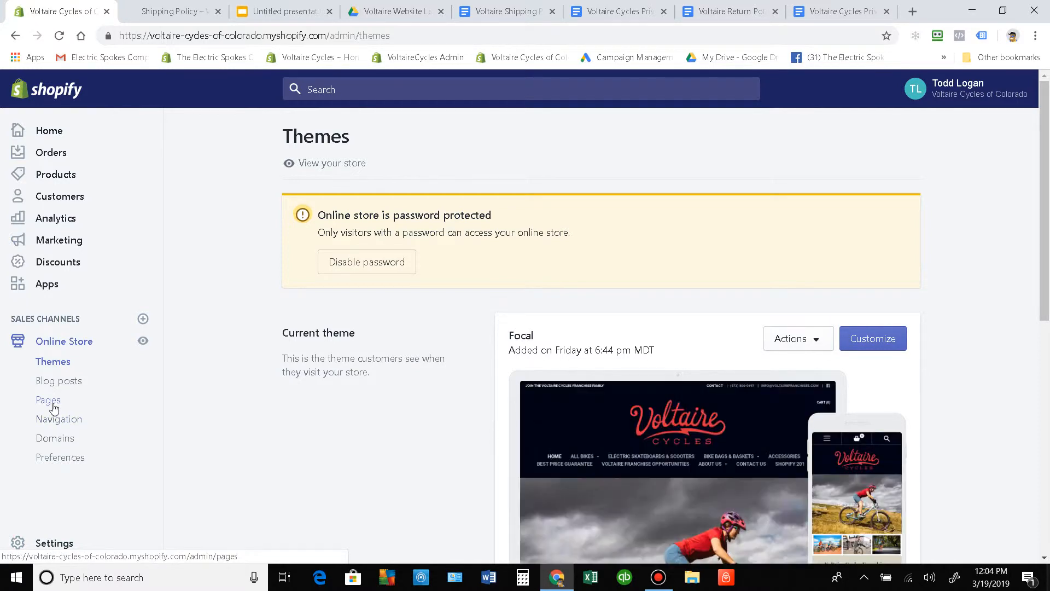
pyautogui.scroll(-2, 183, 377)
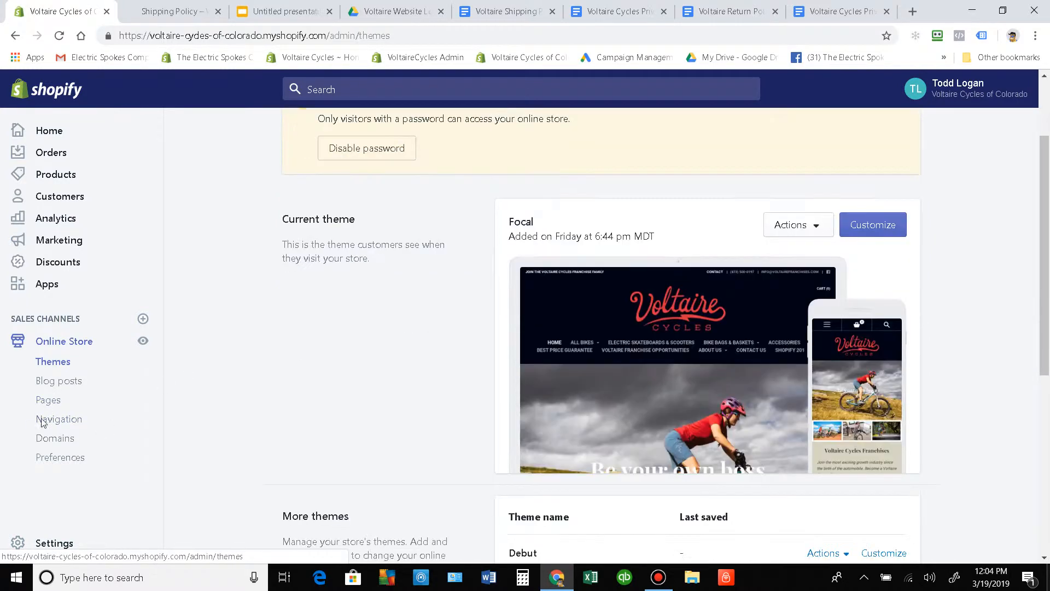
pyautogui.click(61, 543)
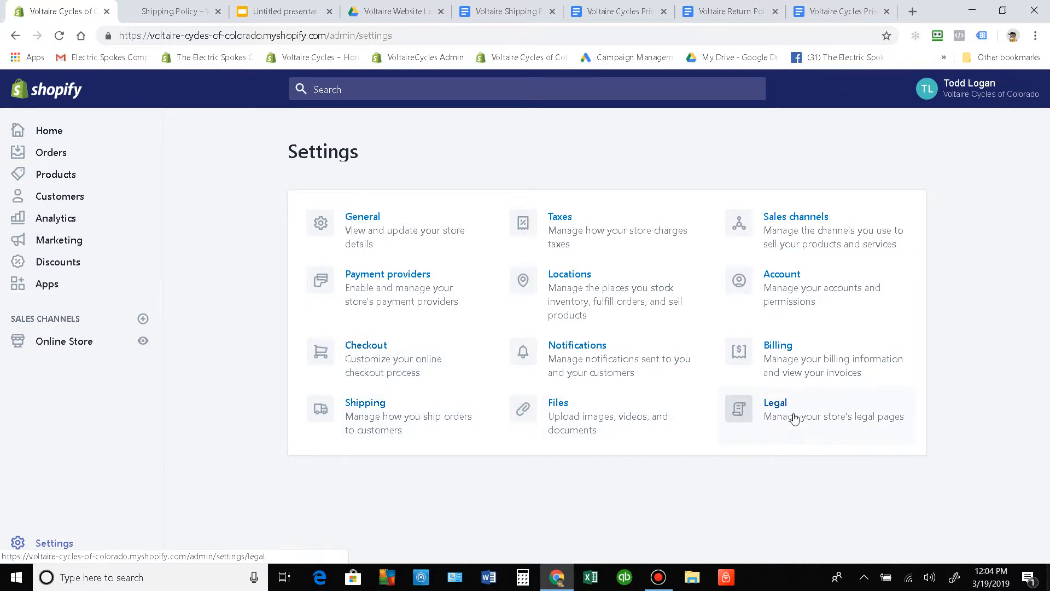
pyautogui.click(794, 419)
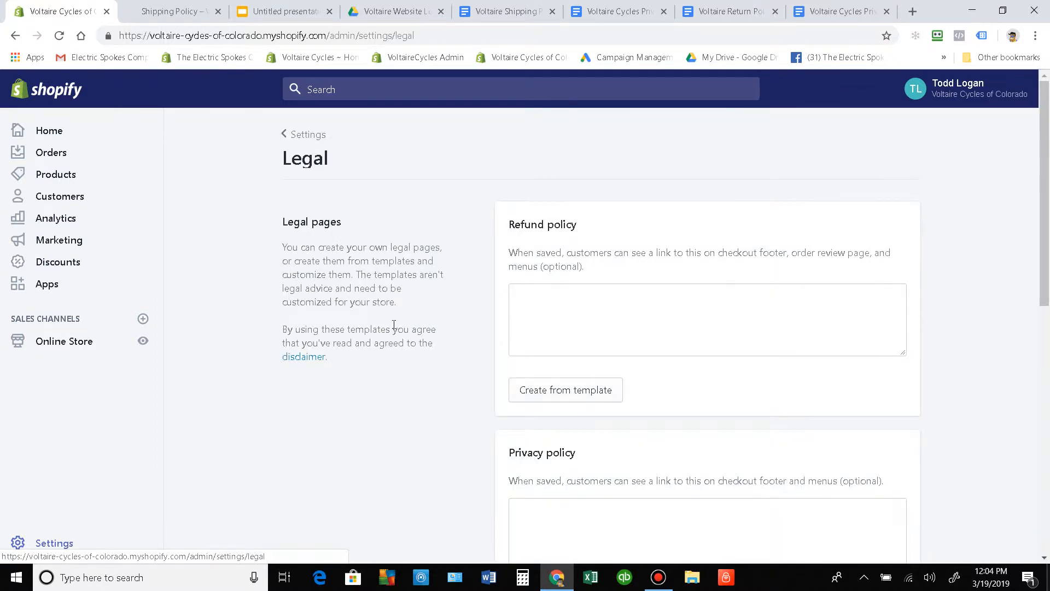
pyautogui.click(563, 304)
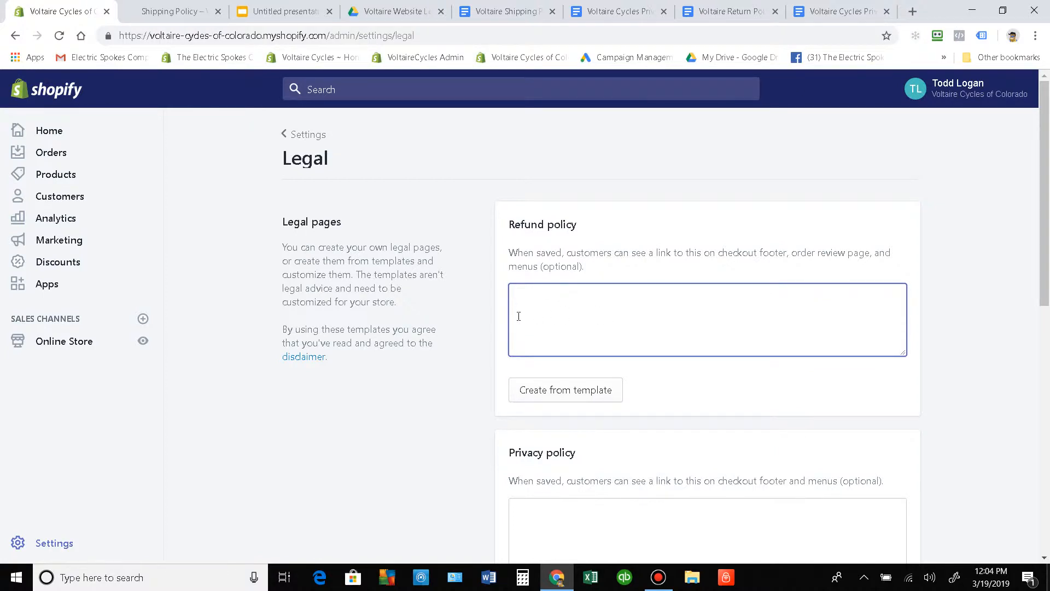
pyautogui.scroll(-10, 577, 304)
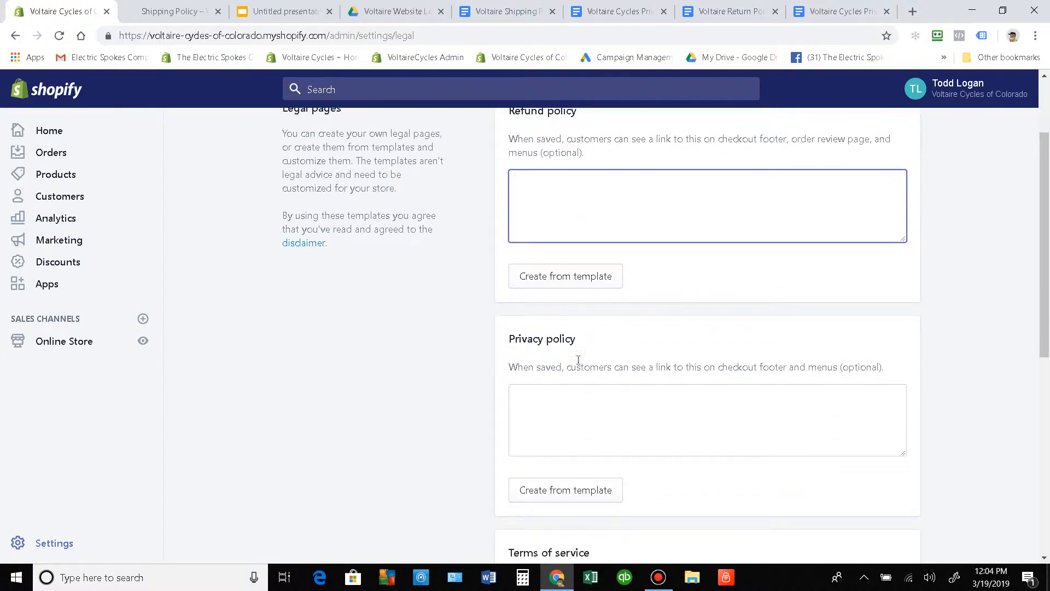
pyautogui.scroll(10, 585, 385)
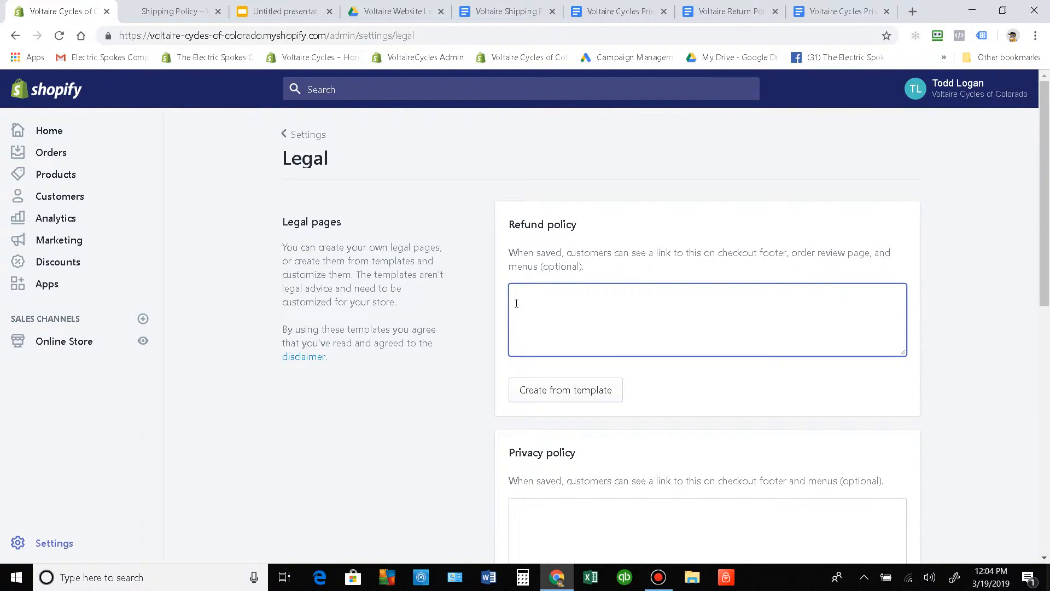
# Step: Look through the open Google Docs templates for the shipping, return and privacy policies
pyautogui.click(504, 11)
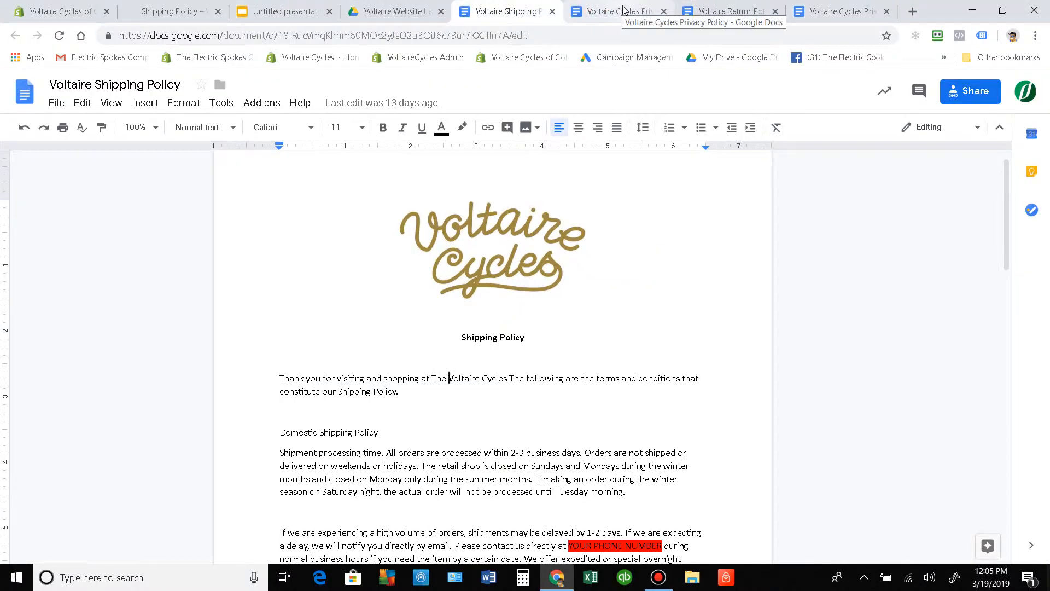
pyautogui.click(624, 10)
pyautogui.click(539, 13)
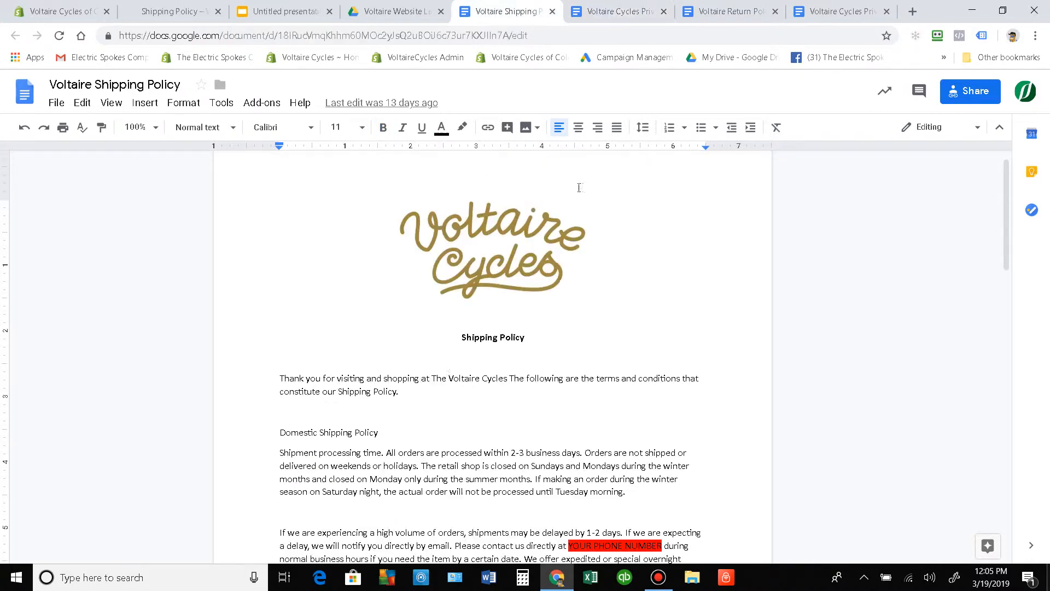
pyautogui.click(721, 12)
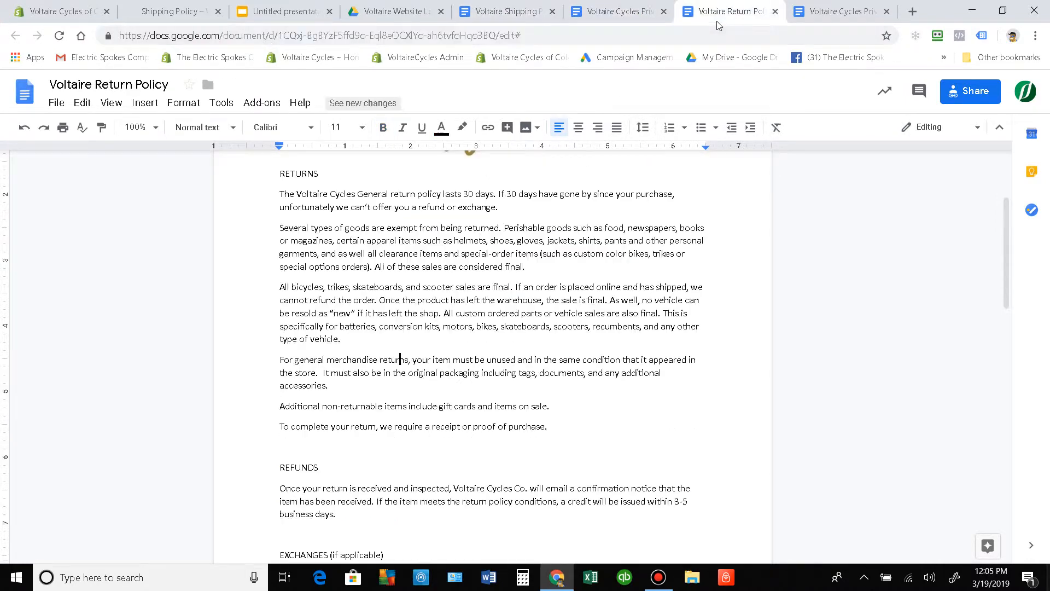
pyautogui.click(836, 6)
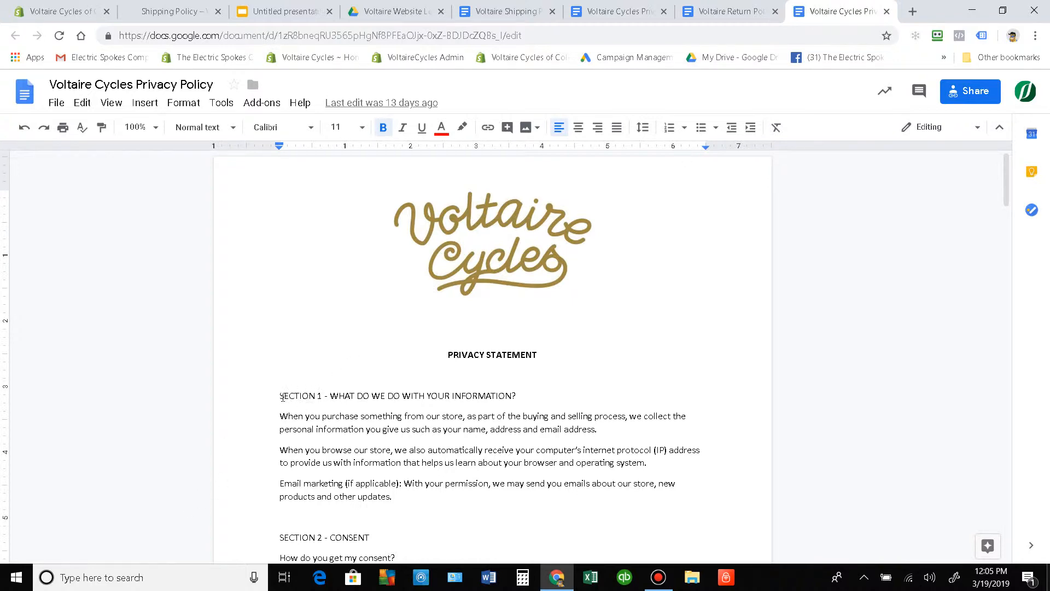
# Step: Copy the privacy statement from Section 1 through the Google analytics paragraph, paste it into the Legal settings' Privacy policy field, and review it
pyautogui.moveTo(282, 397); pyautogui.dragTo(351, 217)
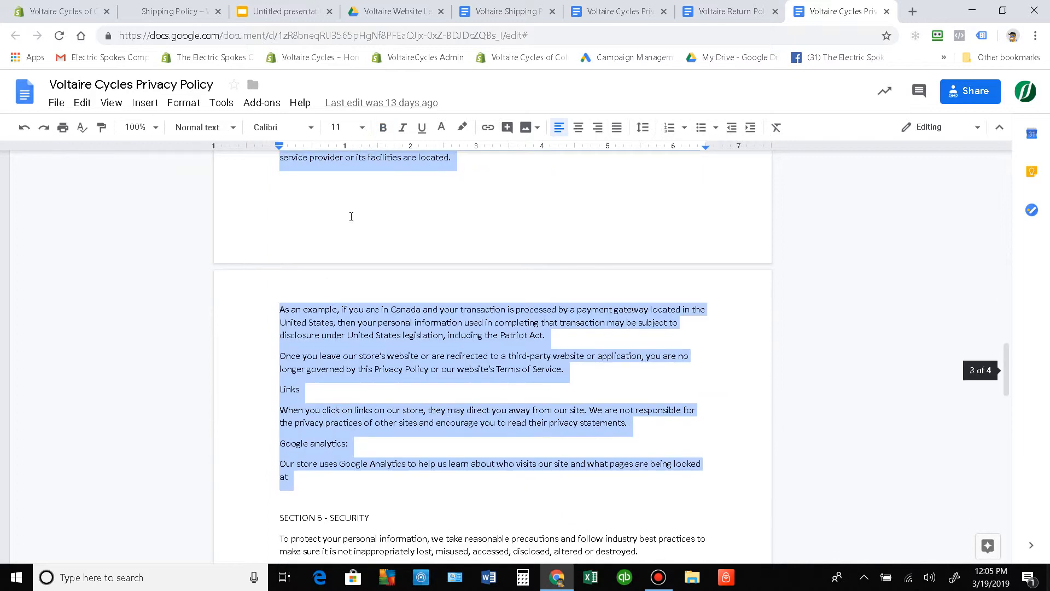
pyautogui.rightClick(376, 326)
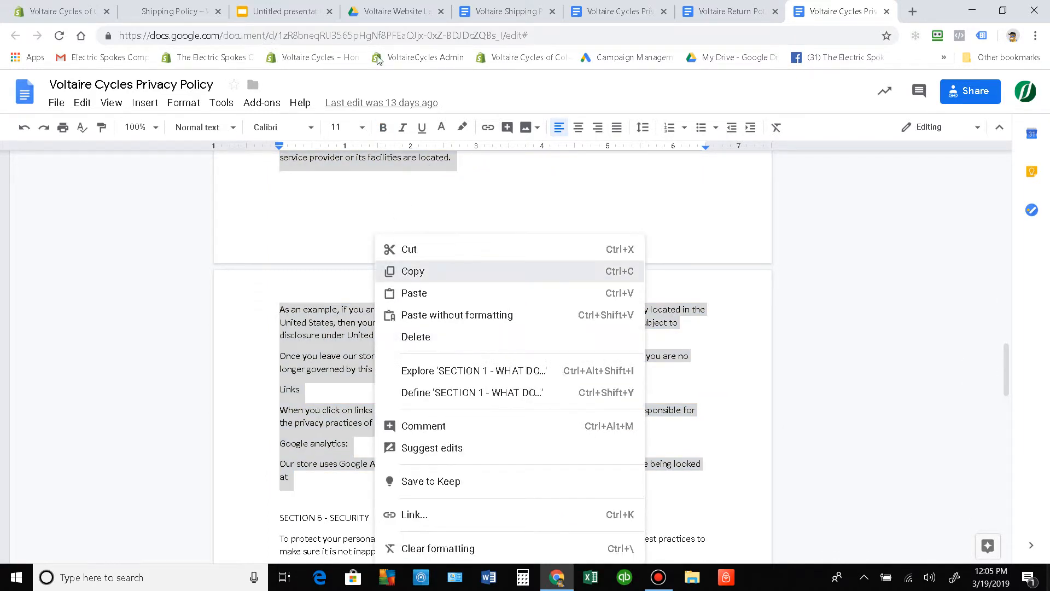
pyautogui.click(48, 7)
pyautogui.scroll(-3, 549, 309)
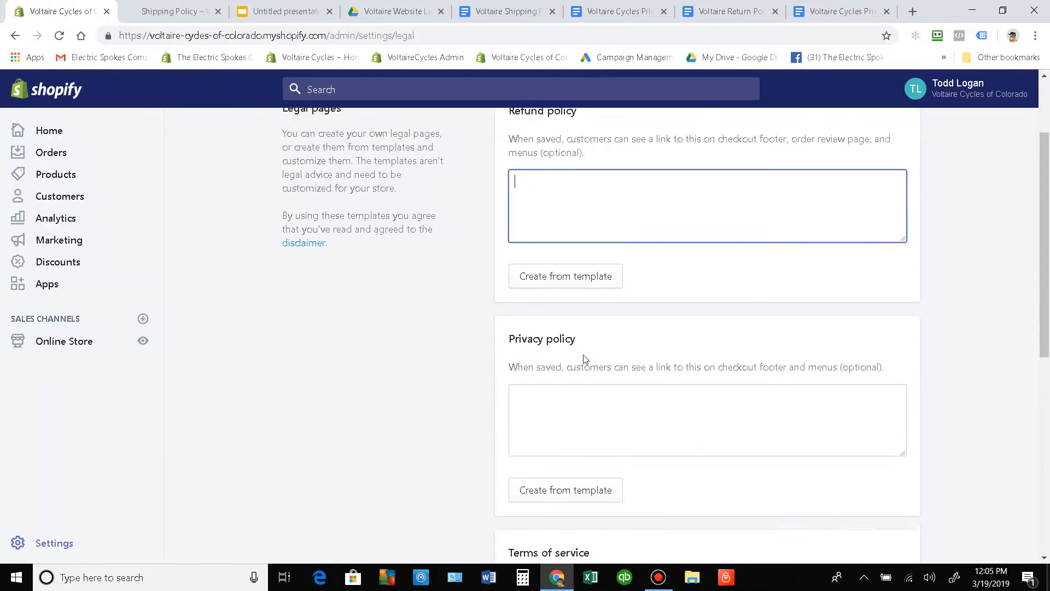
pyautogui.click(529, 326)
pyautogui.rightClick(526, 331)
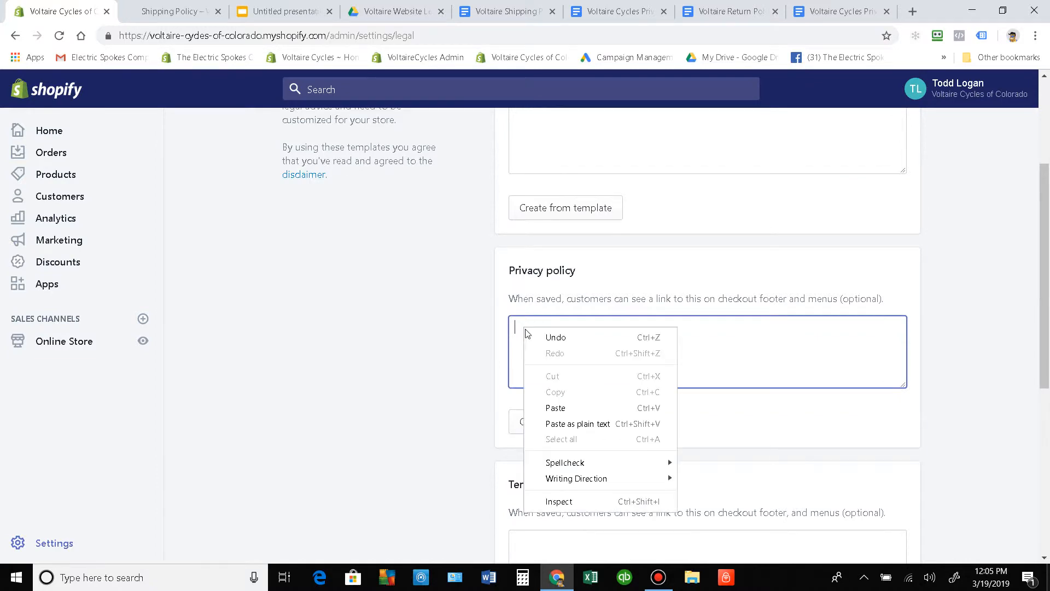
pyautogui.click(556, 407)
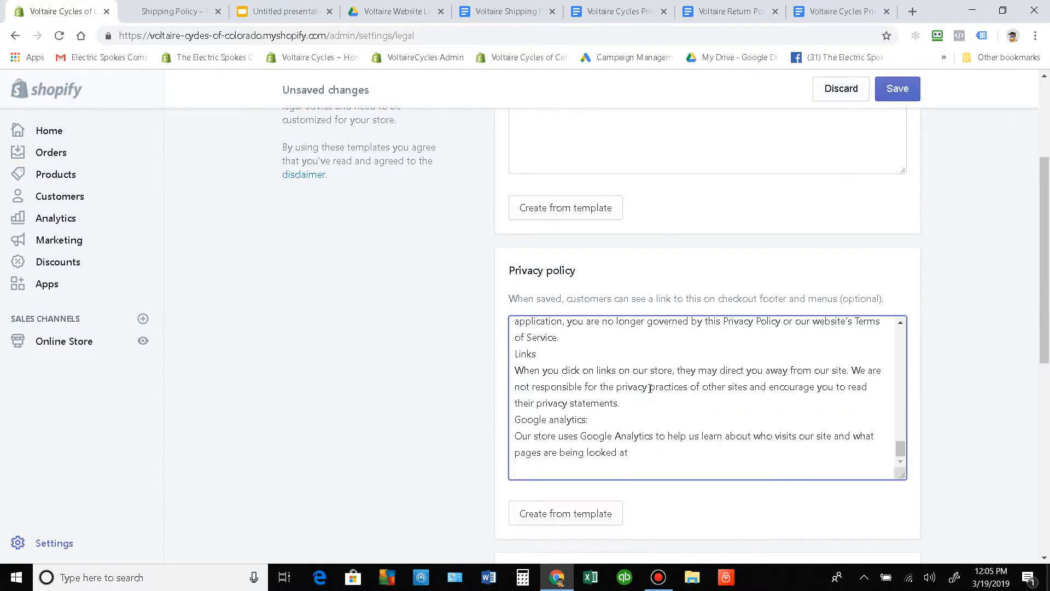
pyautogui.scroll(15, 649, 387)
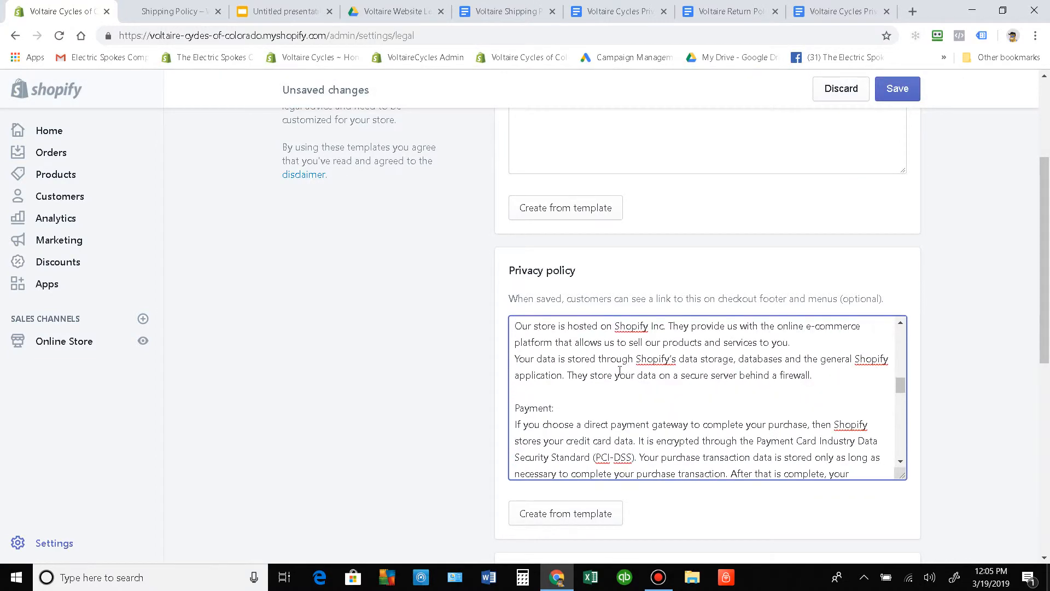
pyautogui.scroll(12, 619, 370)
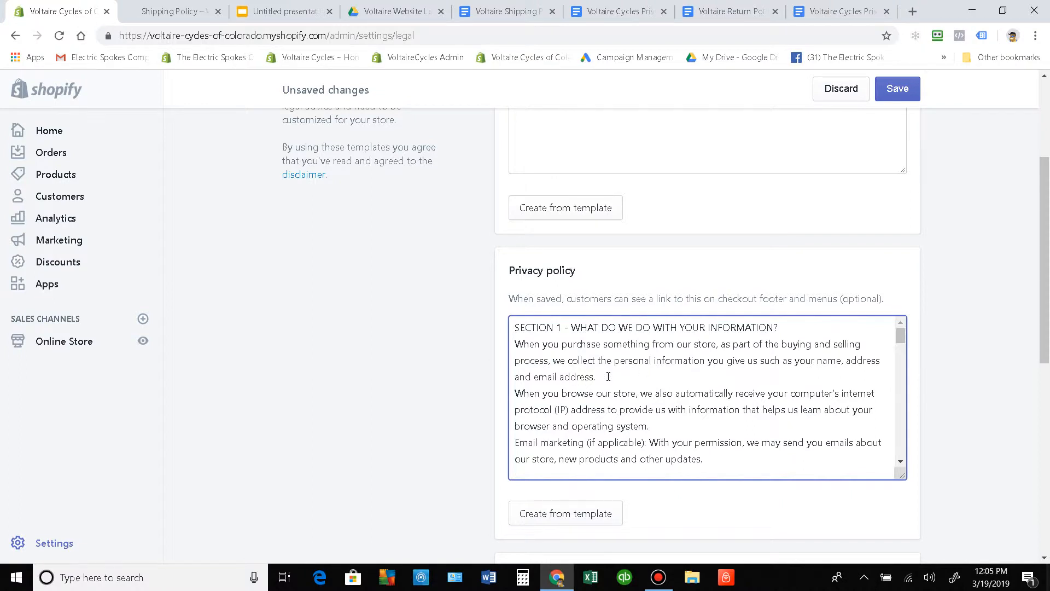
# Step: Glance at the Google Docs shipping policy template, then discard the unsaved privacy policy text in the Legal settings
pyautogui.click(506, 13)
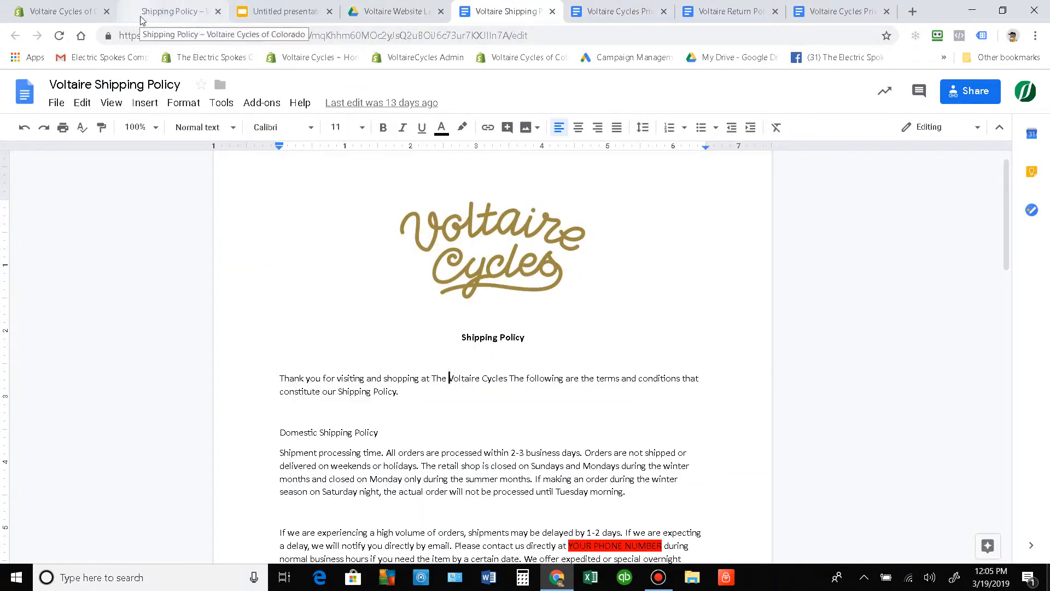
pyautogui.click(52, 17)
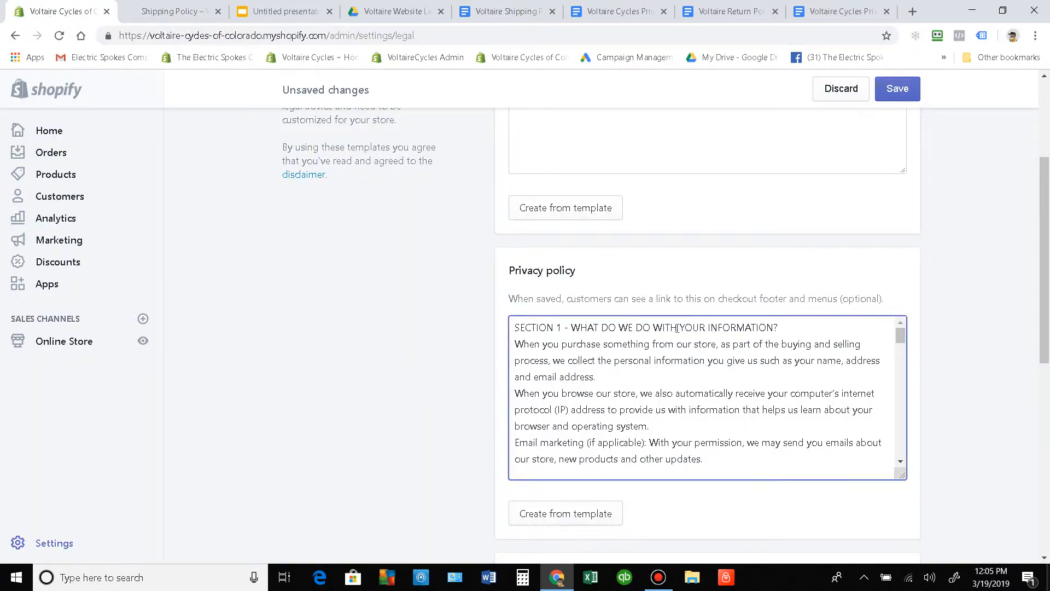
pyautogui.click(843, 90)
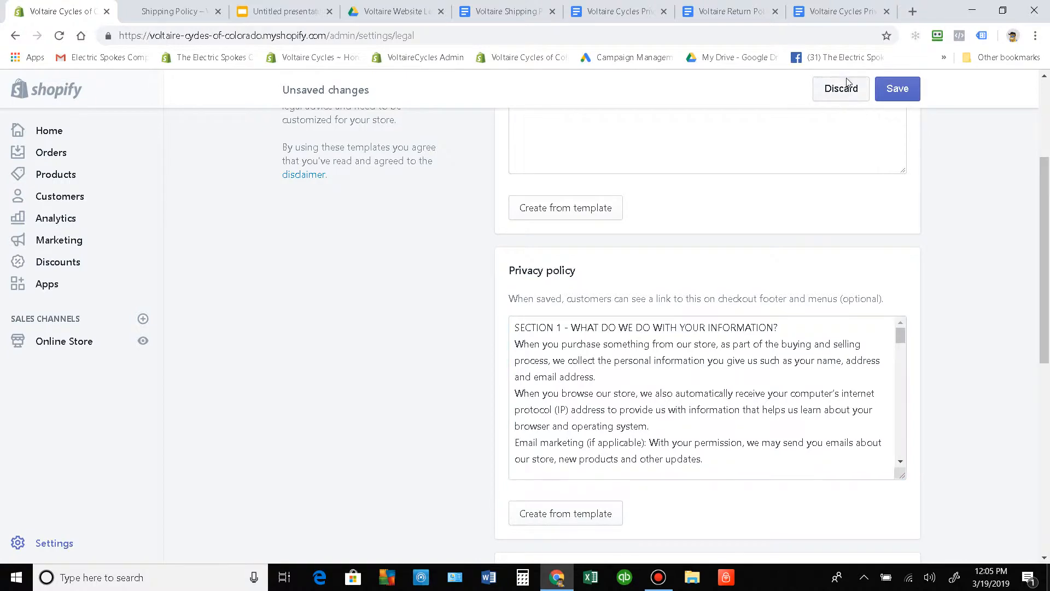
# Step: Look through the refund, privacy, terms of service and shipping policy fields on the Legal page
pyautogui.scroll(1, 563, 364)
pyautogui.scroll(2, 568, 361)
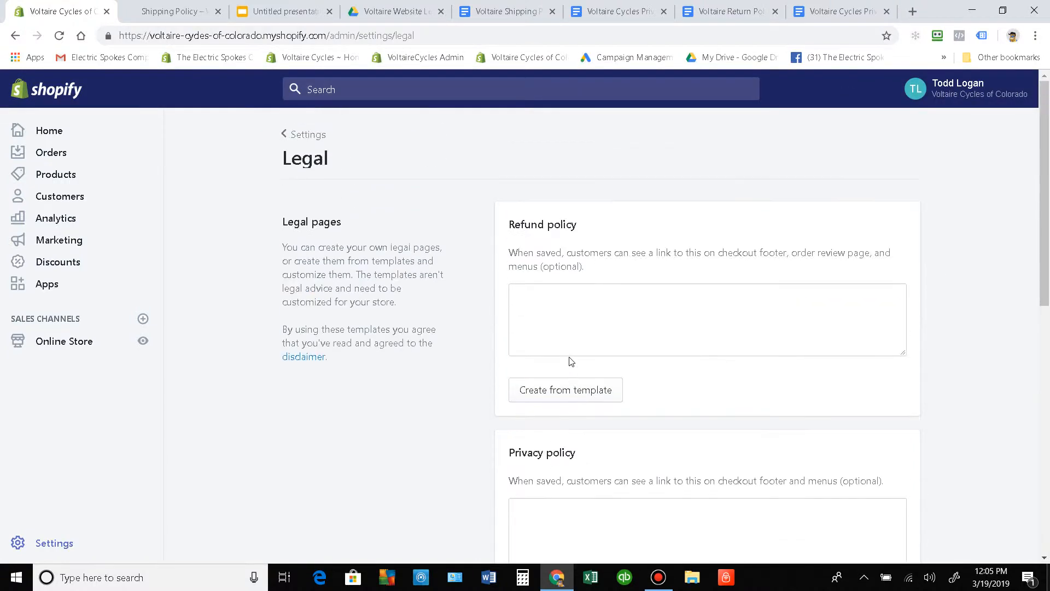
pyautogui.click(561, 338)
pyautogui.scroll(-7, 574, 344)
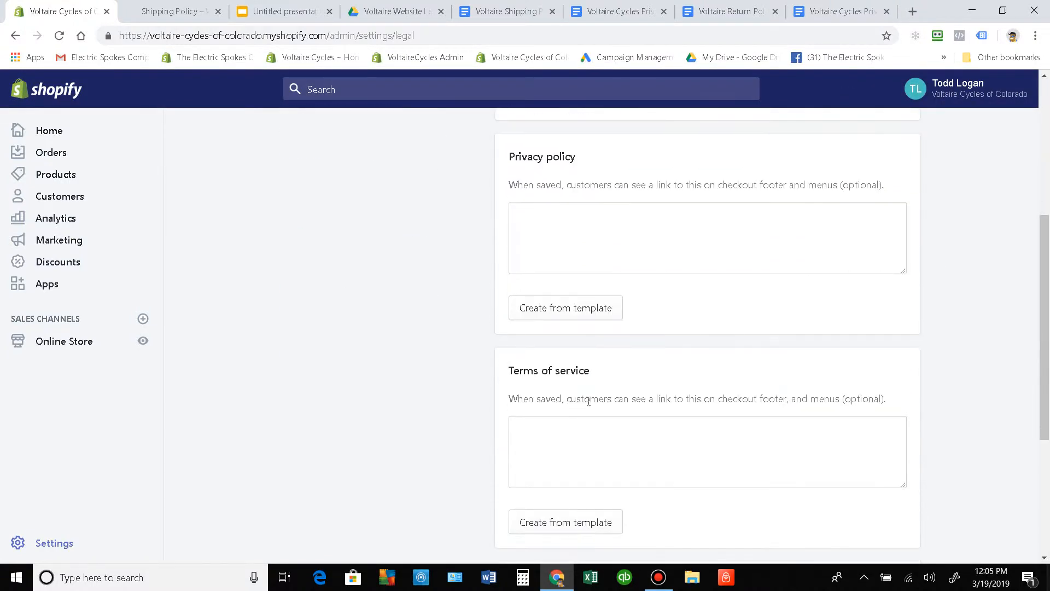
pyautogui.scroll(-2, 588, 406)
pyautogui.click(546, 403)
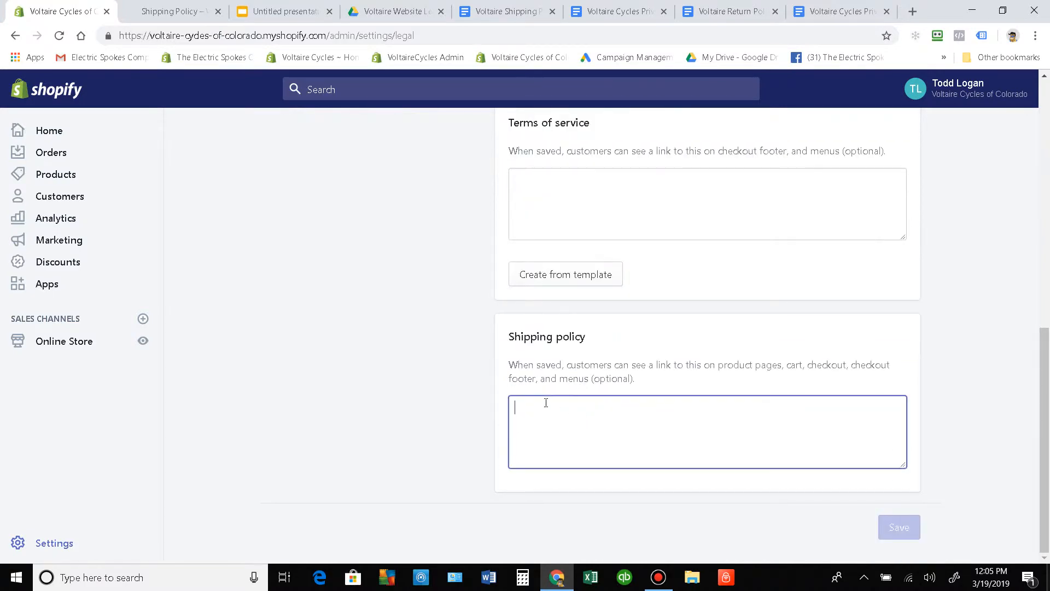
pyautogui.scroll(5, 553, 213)
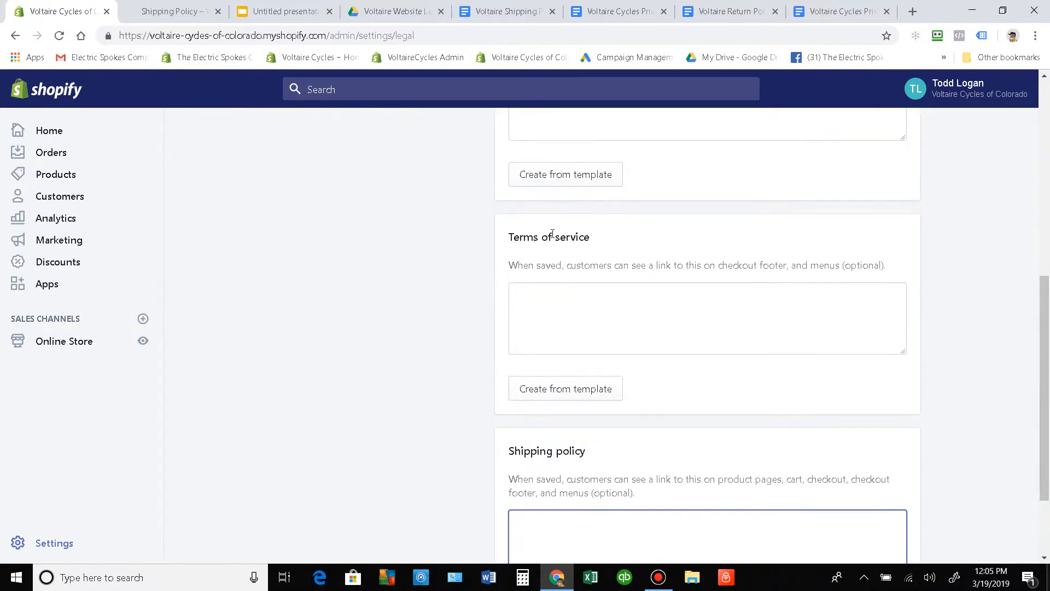
pyautogui.click(544, 288)
pyautogui.scroll(2, 547, 281)
pyautogui.scroll(1, 550, 274)
pyautogui.click(552, 262)
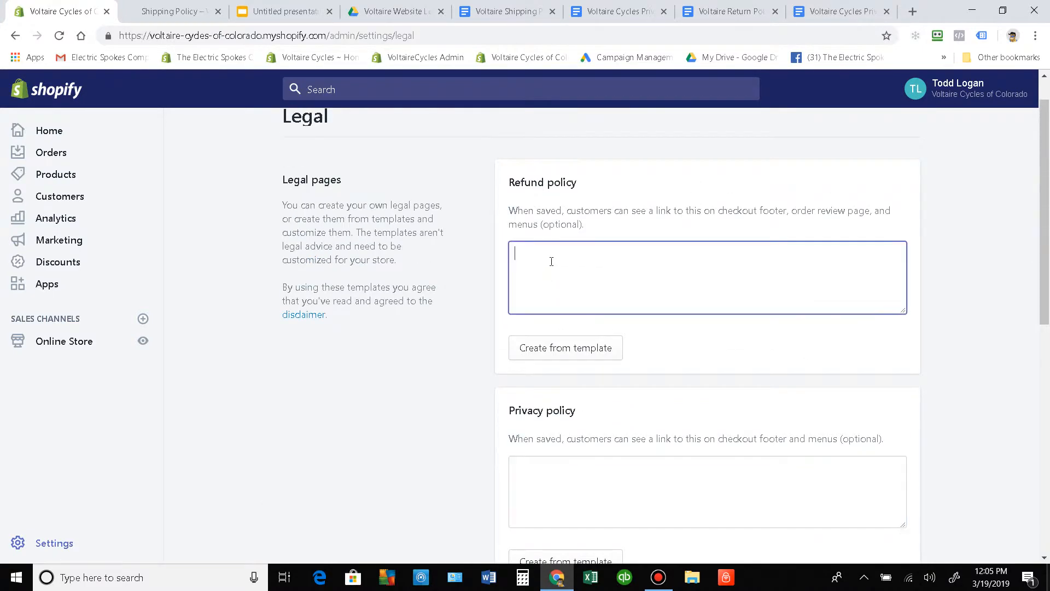
pyautogui.scroll(1, 365, 176)
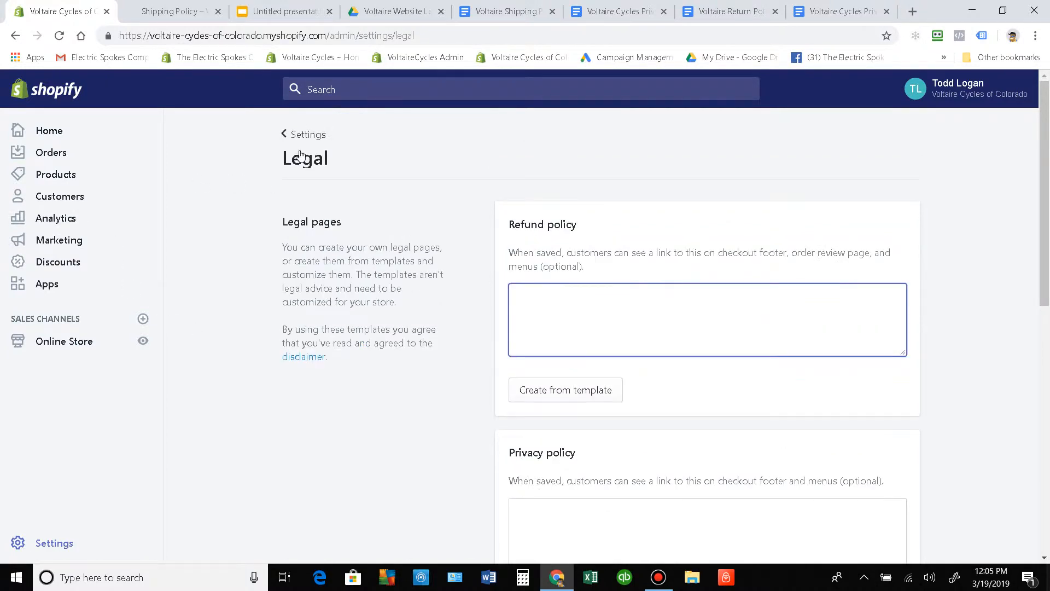
# Step: Leave the Legal settings and look through the Online Store's page list for the policy pages
pyautogui.click(312, 135)
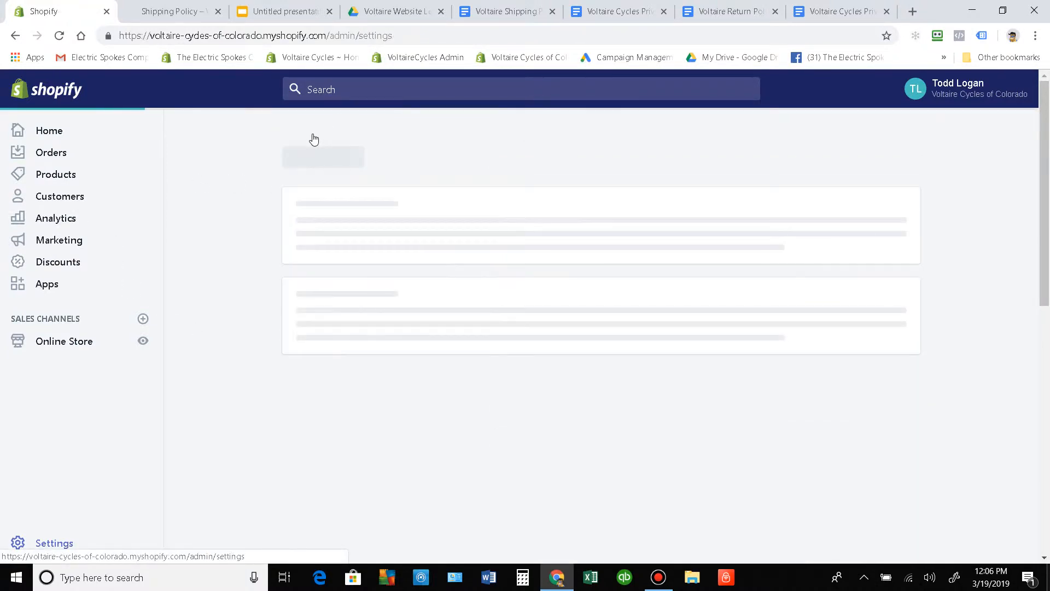
pyautogui.click(72, 347)
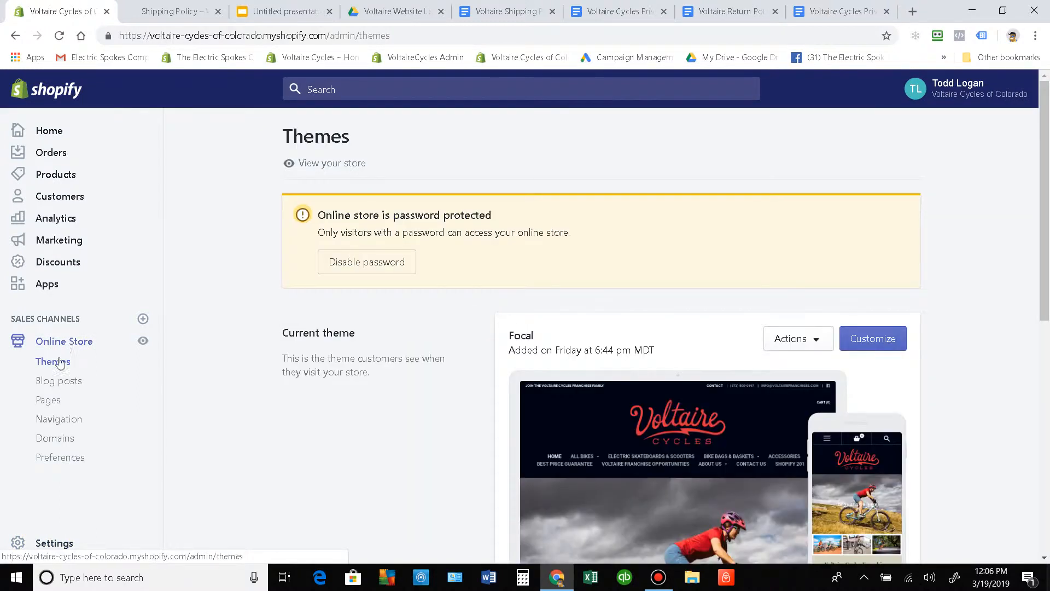
pyautogui.click(49, 402)
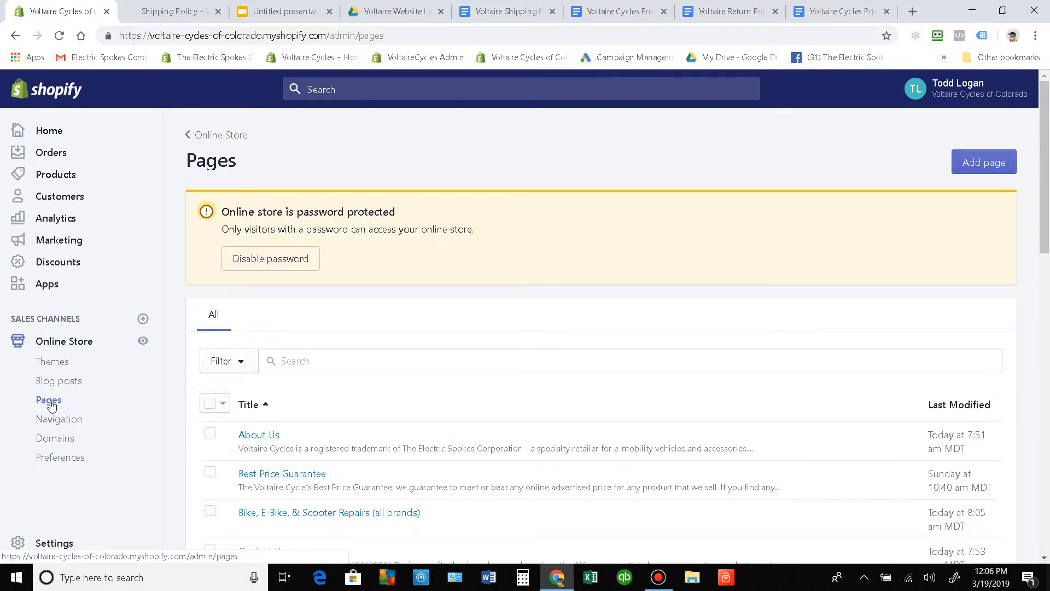
pyautogui.scroll(-6, 407, 429)
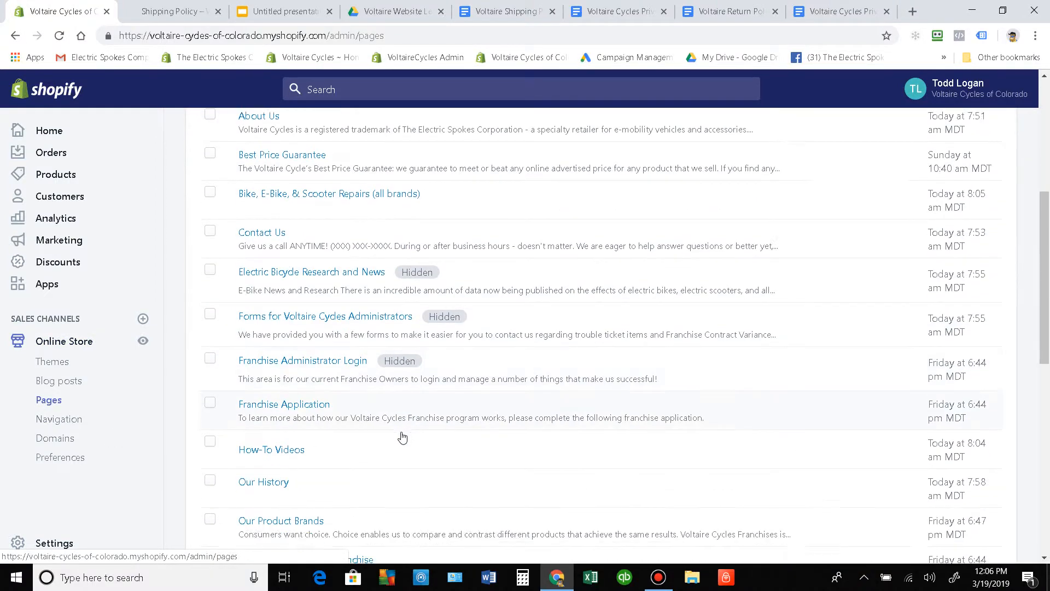
pyautogui.scroll(-3, 403, 437)
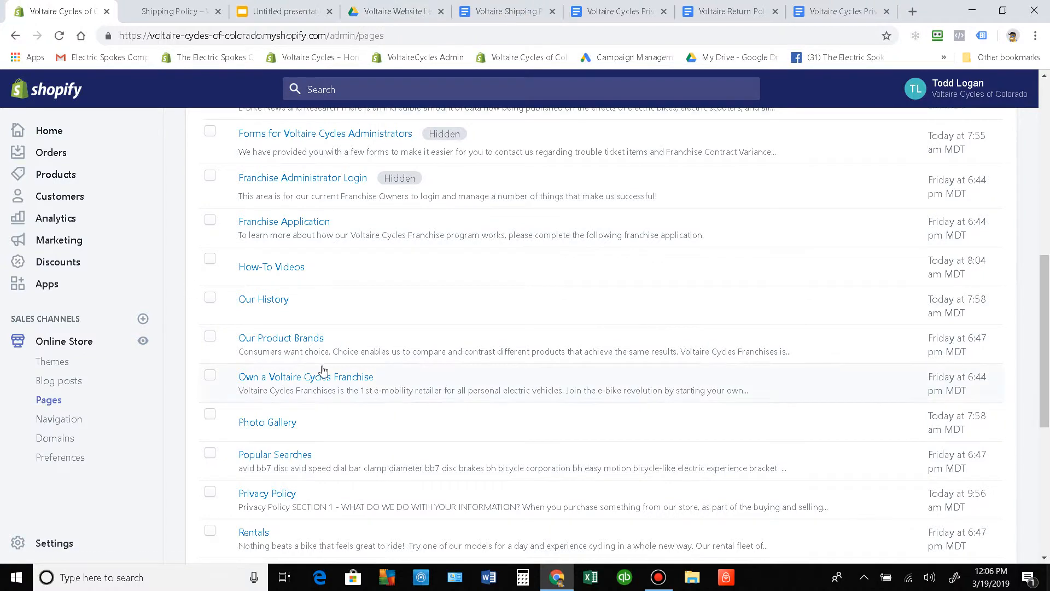
pyautogui.scroll(-2, 323, 371)
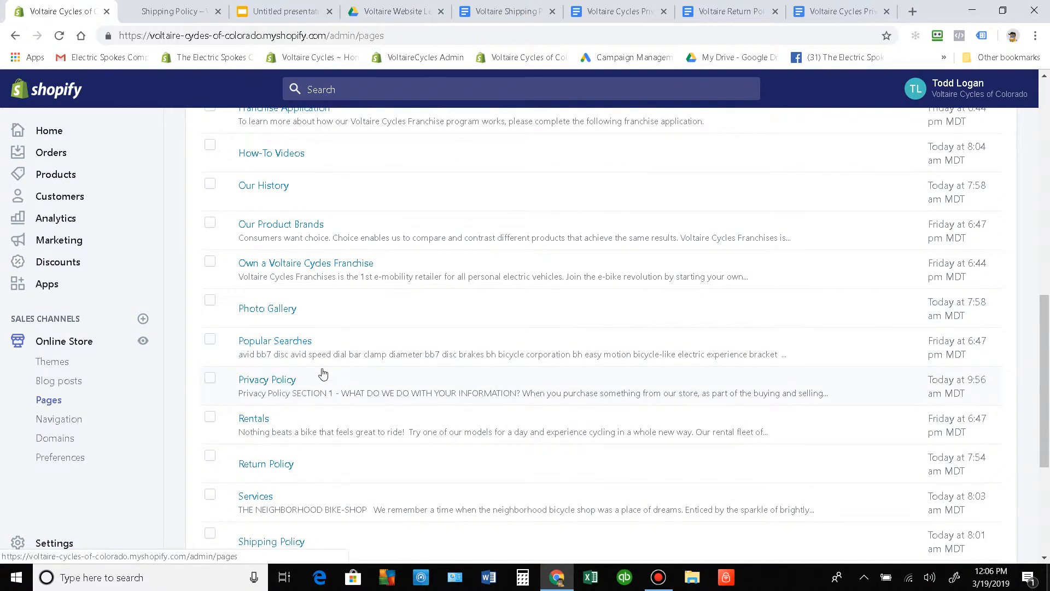
# Step: Open the About Us menu in the store's navigation and review its menu items, including the policy links
pyautogui.click(70, 423)
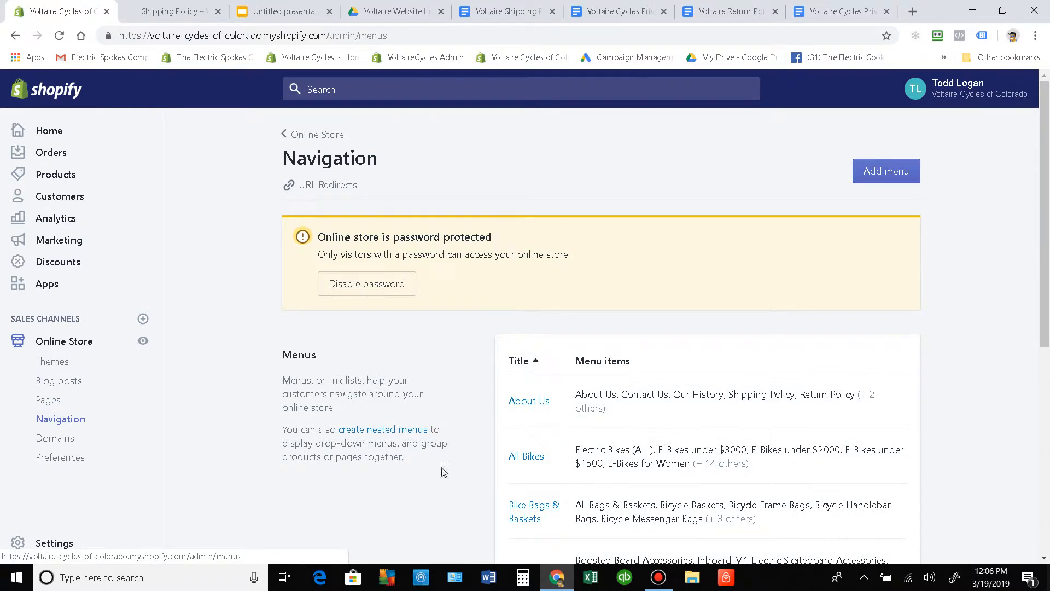
pyautogui.scroll(-4, 395, 437)
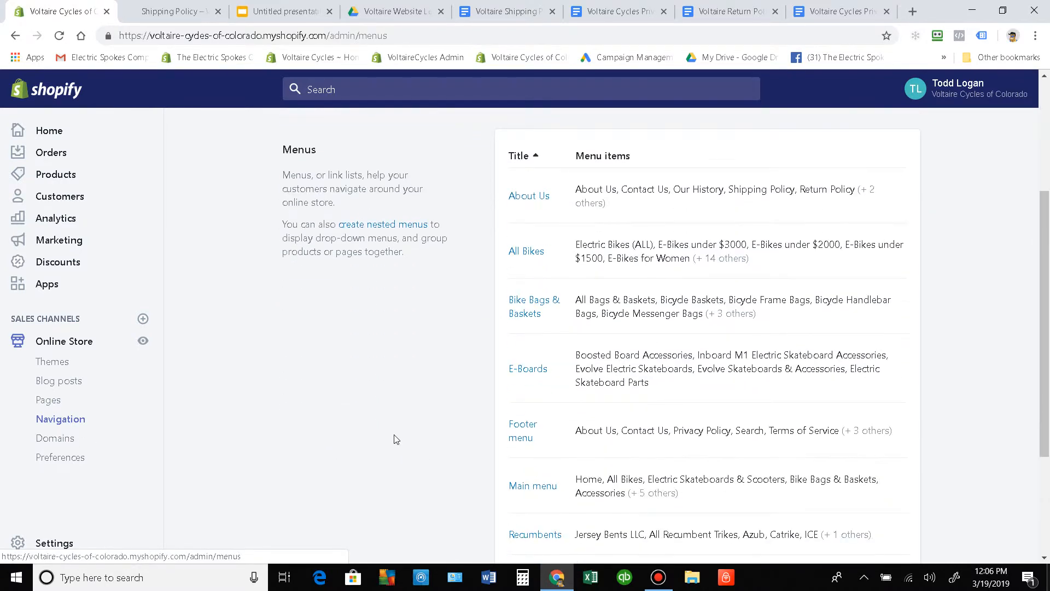
pyautogui.click(538, 201)
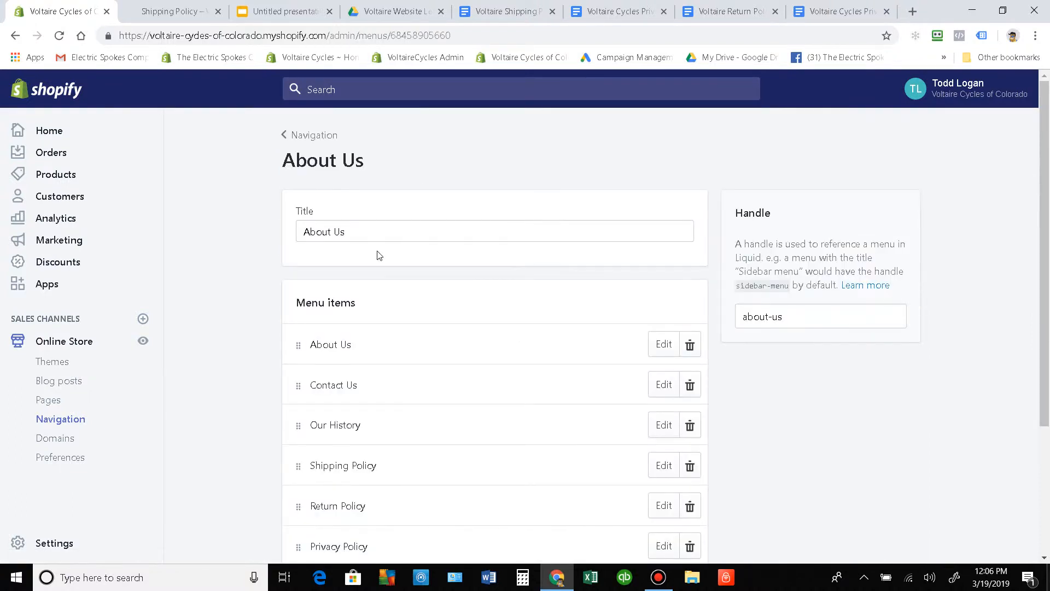
pyautogui.scroll(-1, 371, 358)
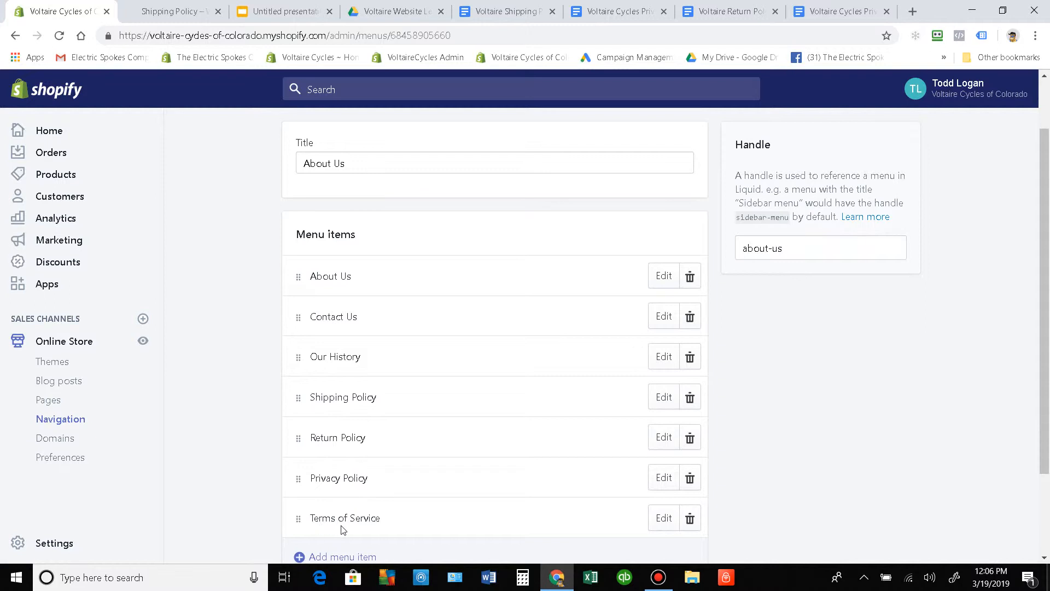
pyautogui.scroll(1, 239, 386)
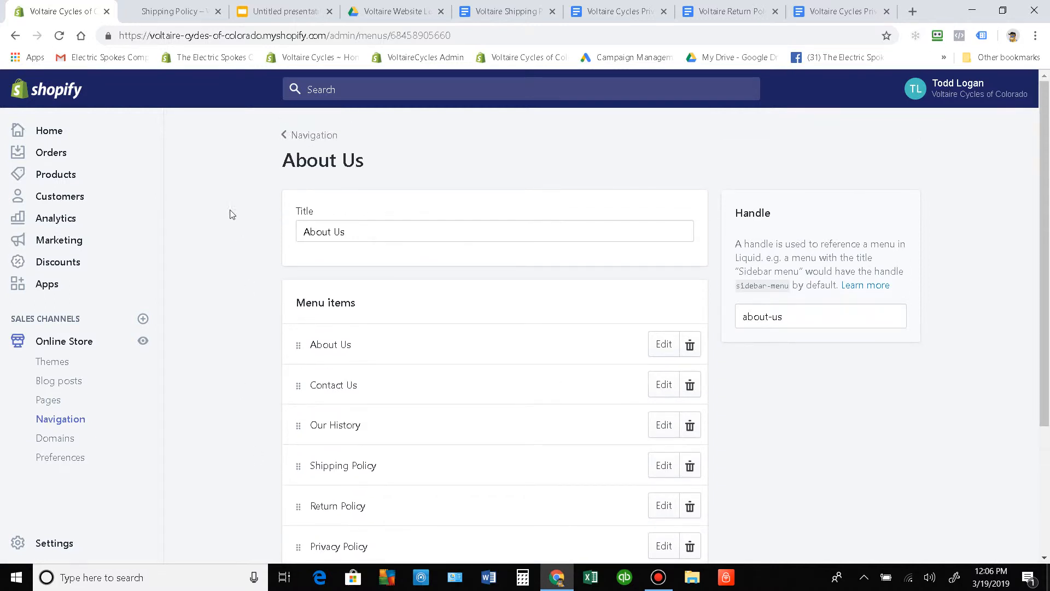
# Step: Reopen the Legal settings, review the four policy fields from refund to shipping once more, and return to the Settings overview
pyautogui.click(49, 544)
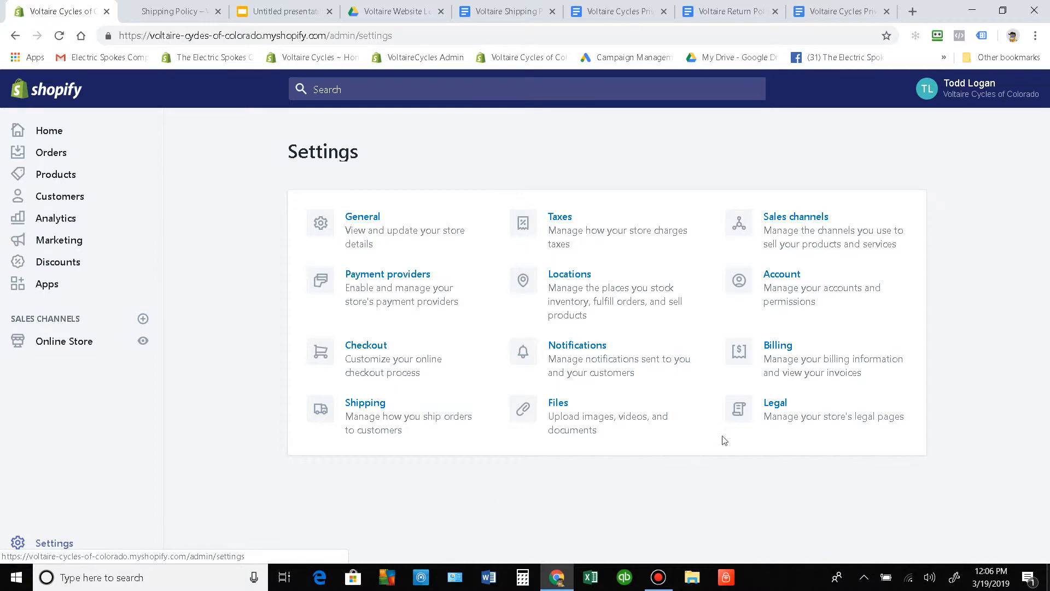
pyautogui.click(776, 419)
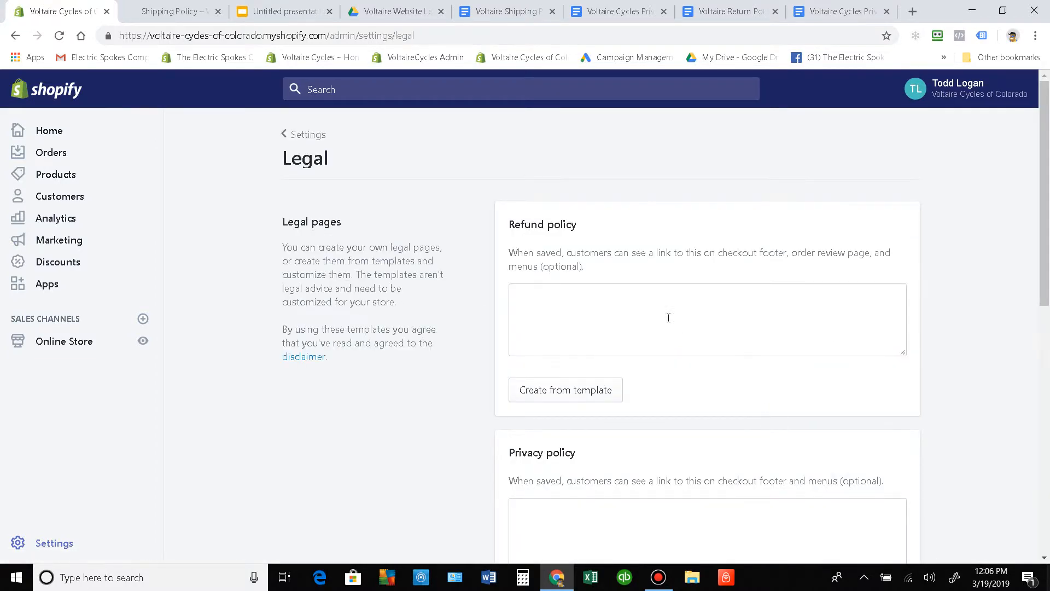
pyautogui.click(605, 315)
pyautogui.scroll(-5, 616, 319)
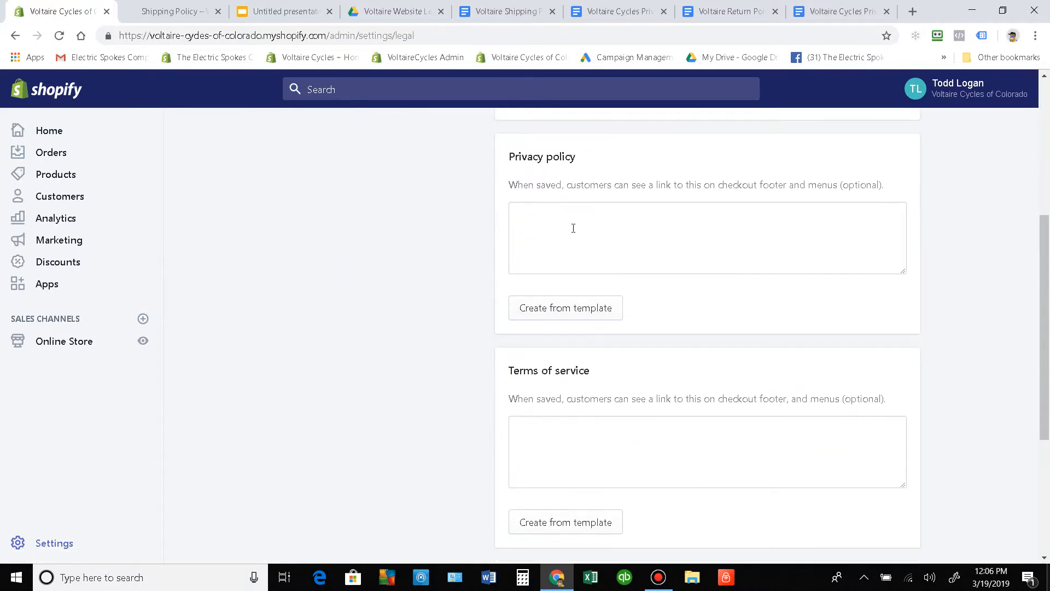
pyautogui.click(522, 222)
pyautogui.scroll(-2, 563, 306)
pyautogui.click(569, 335)
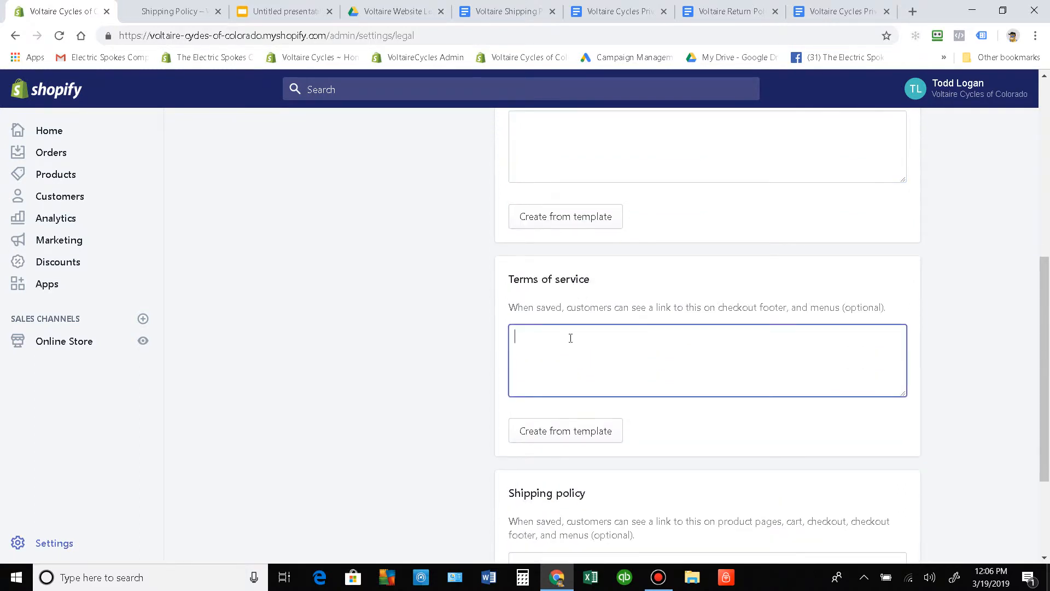
pyautogui.scroll(-1, 569, 337)
pyautogui.scroll(-2, 569, 339)
pyautogui.click(537, 407)
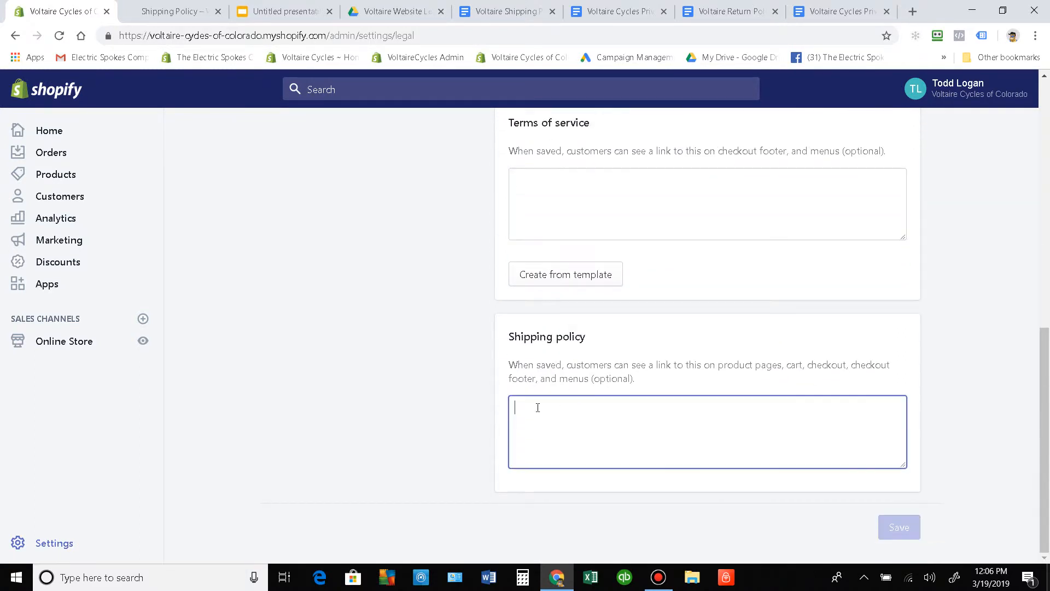
pyautogui.click(603, 184)
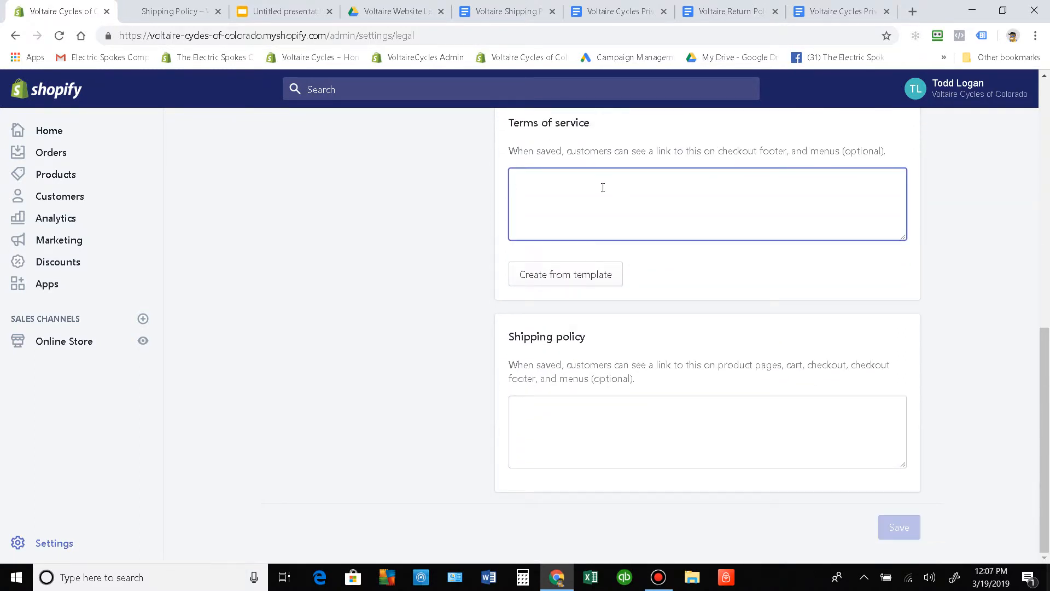
pyautogui.click(526, 424)
pyautogui.scroll(6, 708, 262)
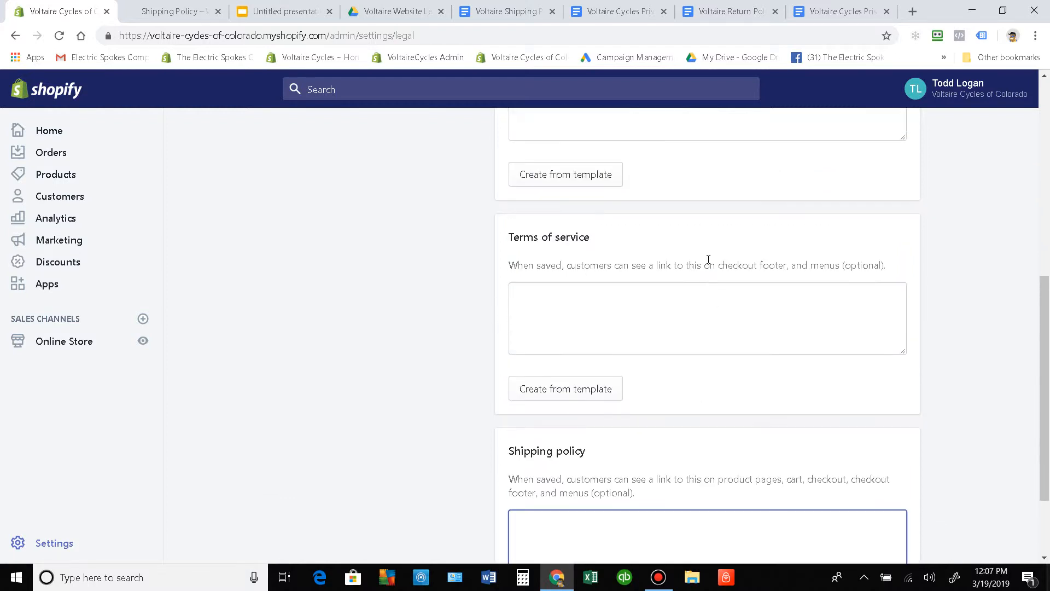
pyautogui.scroll(3, 707, 259)
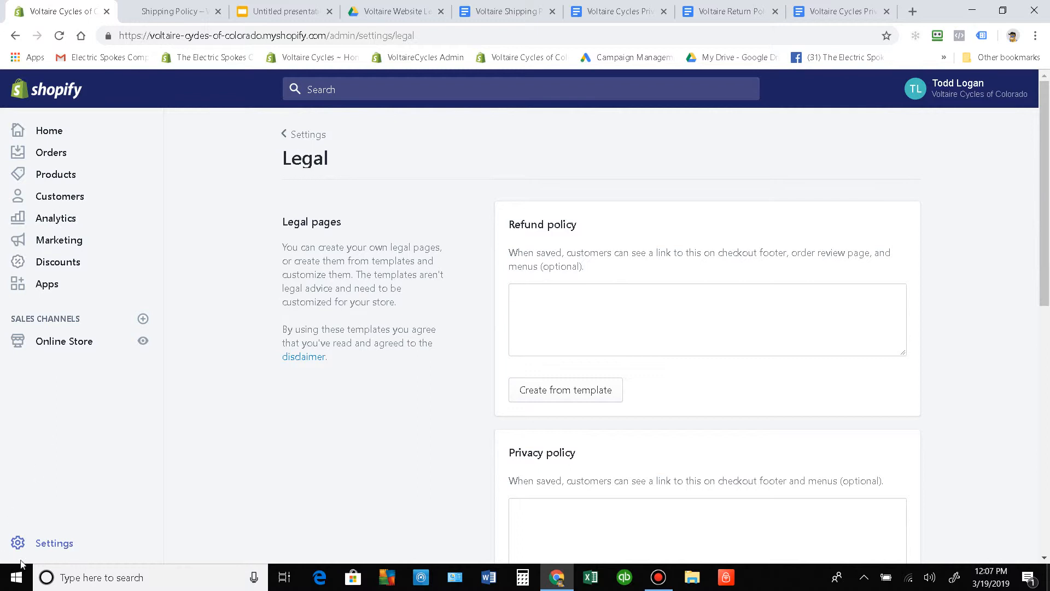
pyautogui.click(56, 543)
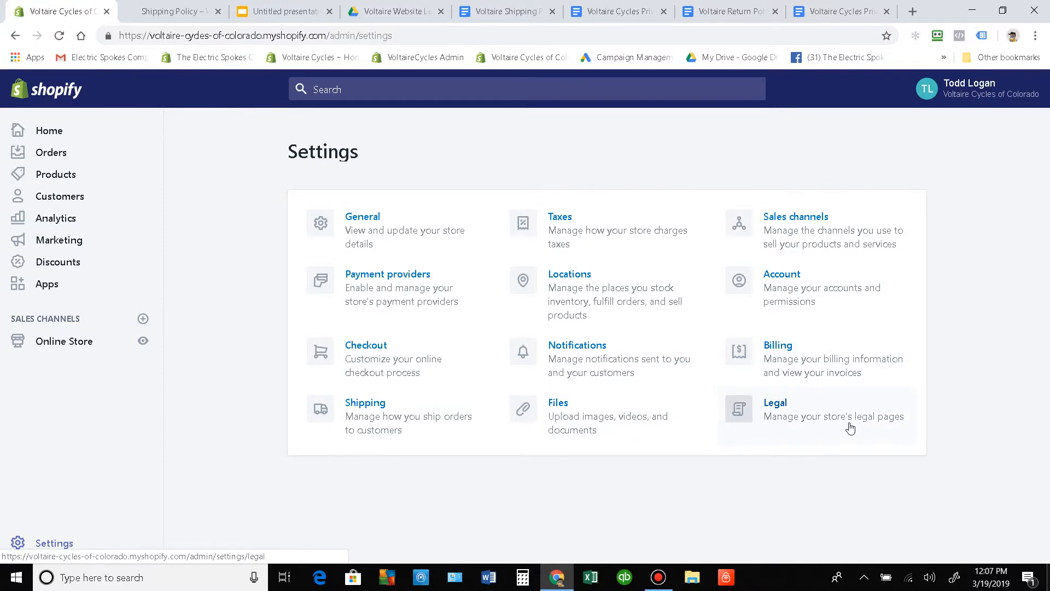
# Step: View the Main menu's items in the Online Store navigation, then return to the list of menus
pyautogui.click(75, 343)
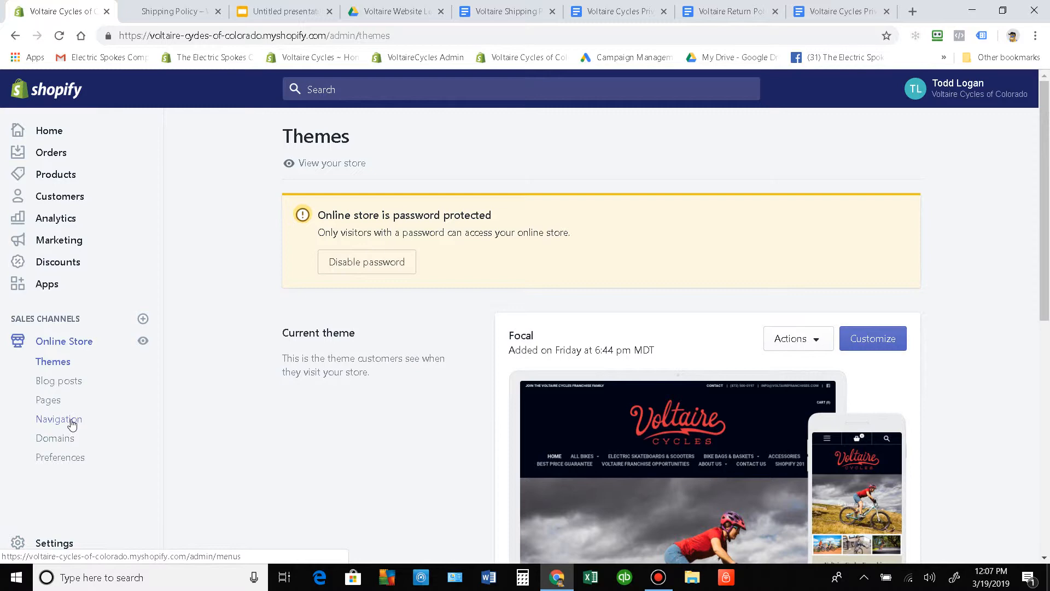
pyautogui.click(72, 424)
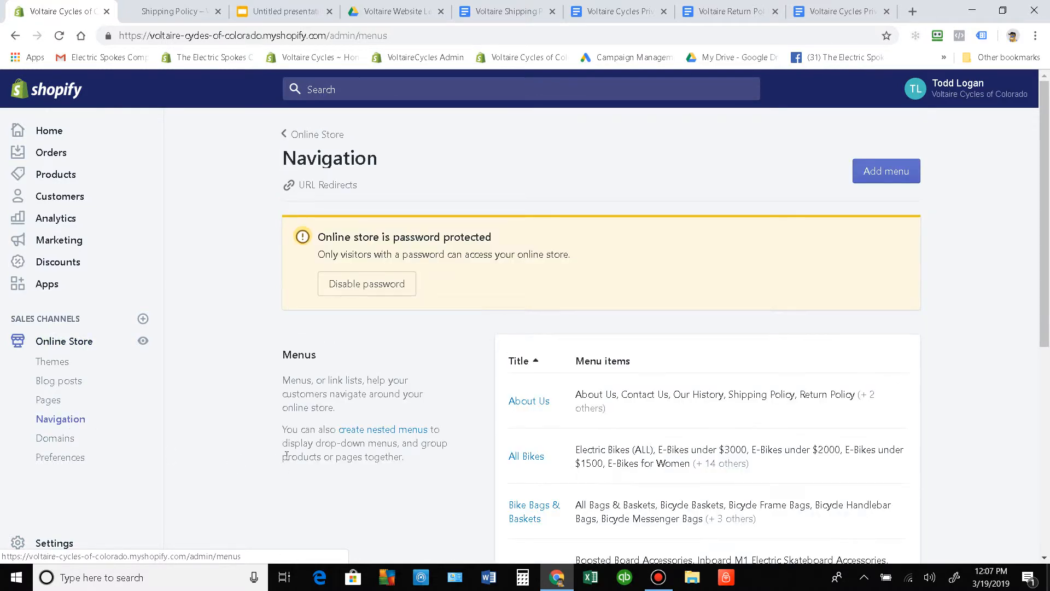
pyautogui.scroll(-5, 287, 455)
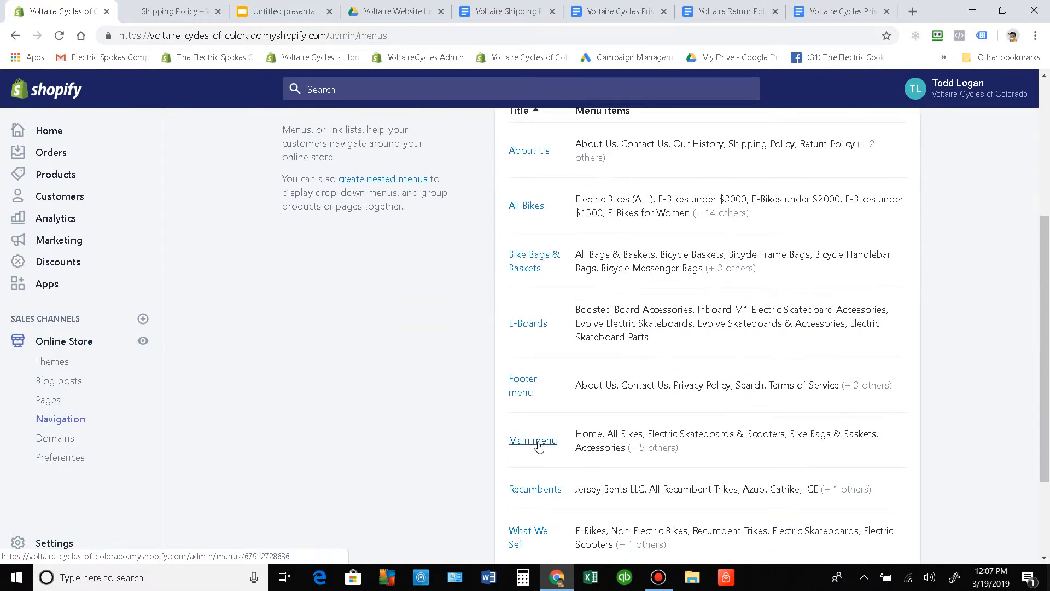
pyautogui.click(538, 445)
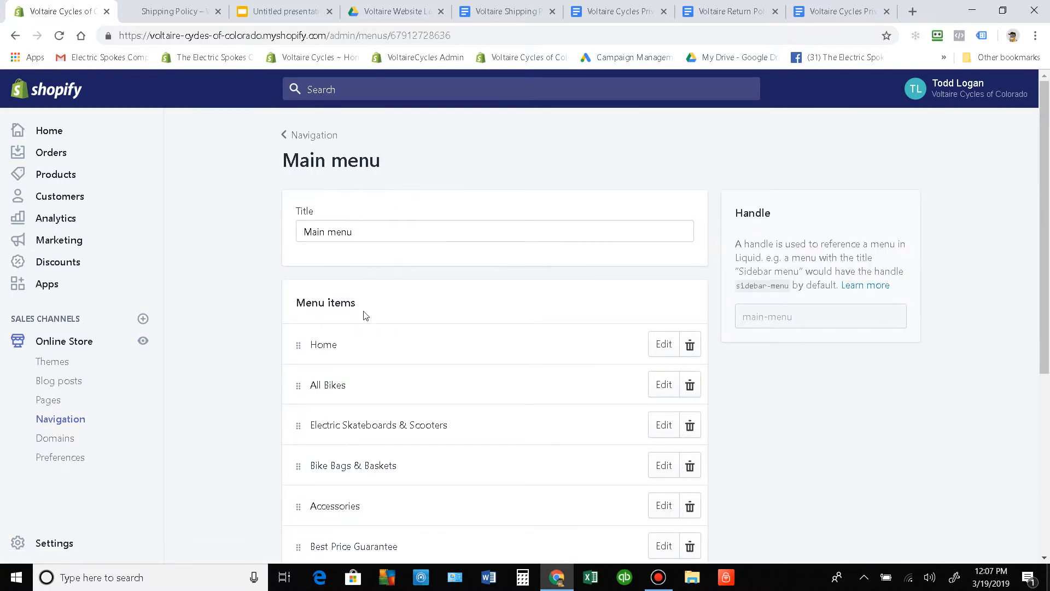
pyautogui.click(327, 134)
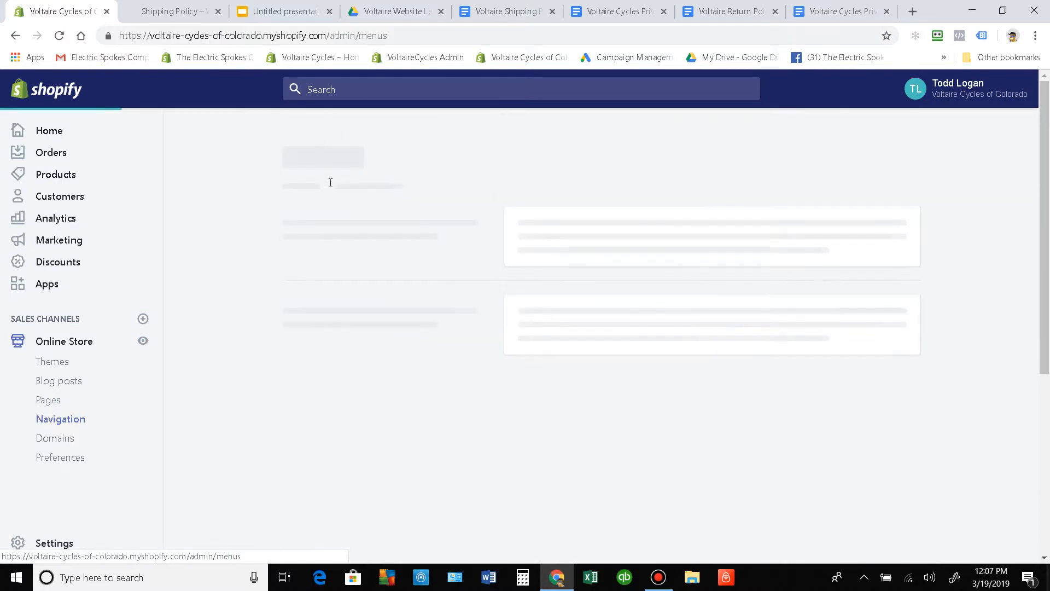
pyautogui.scroll(-1, 466, 422)
pyautogui.scroll(-3, 465, 421)
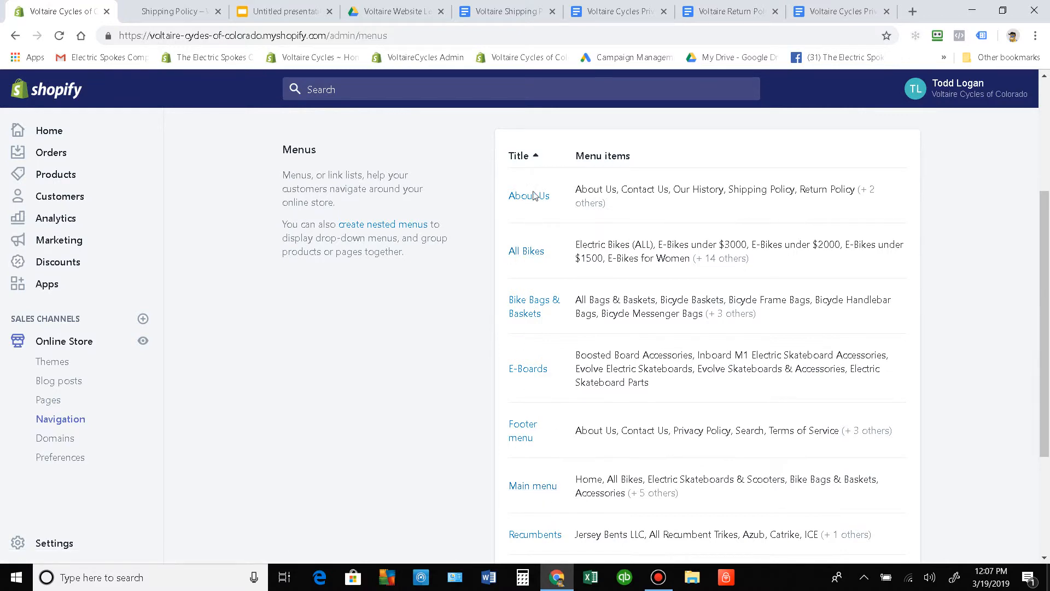
# Step: Find the Main menu among the store's navigation menus, review its items again, and return to the list of menus
pyautogui.scroll(-2, 497, 536)
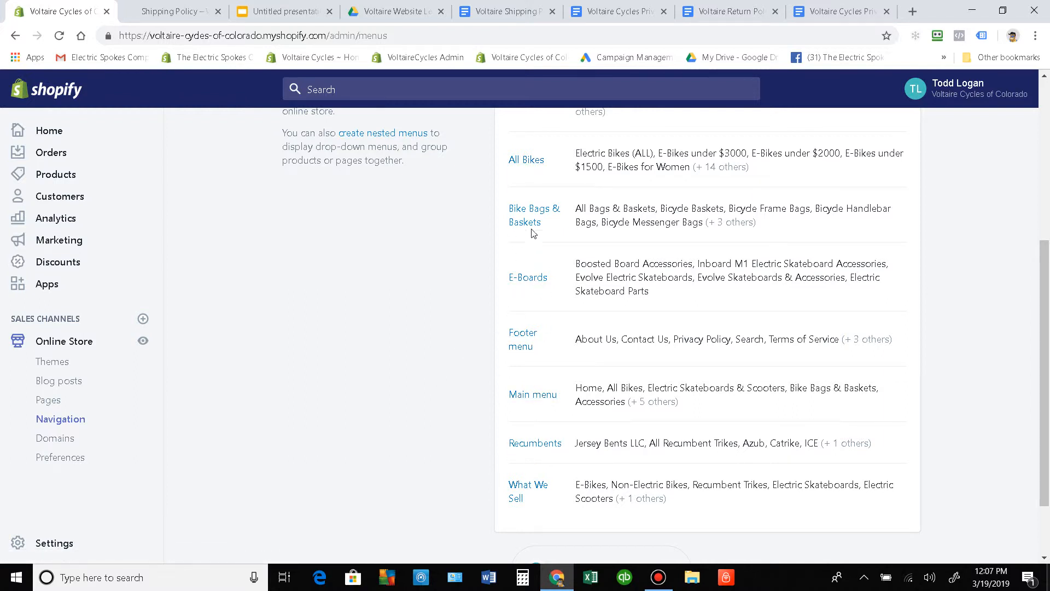
pyautogui.scroll(1, 528, 175)
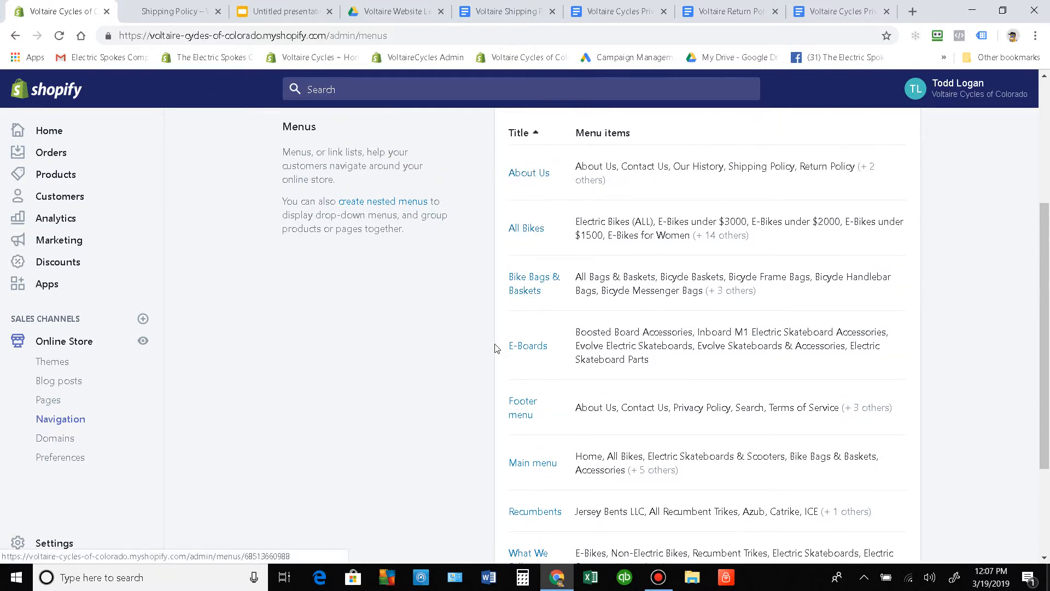
pyautogui.scroll(-3, 547, 332)
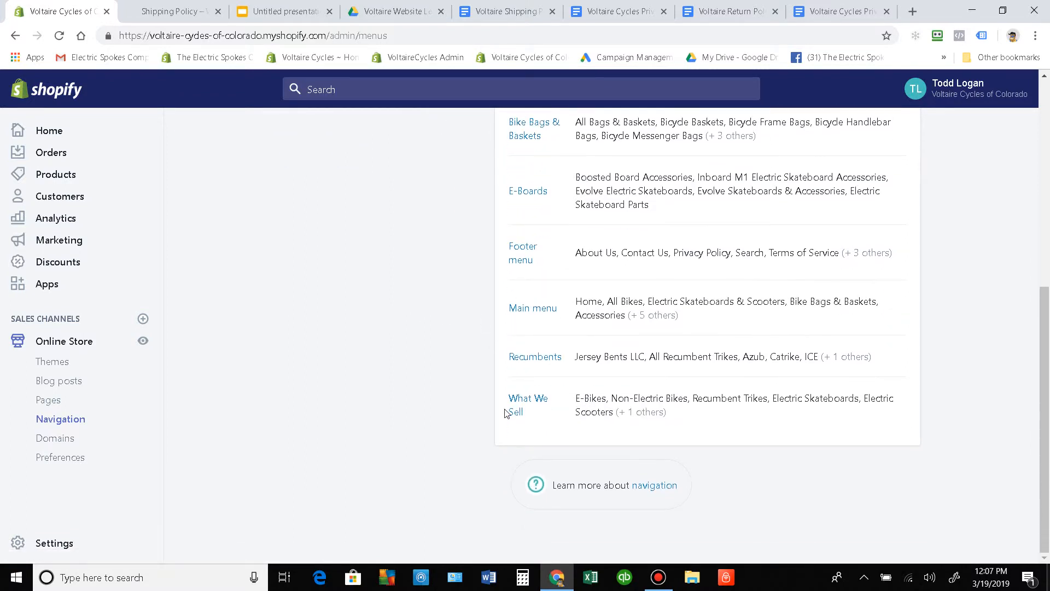
pyautogui.scroll(1, 526, 407)
pyautogui.scroll(3, 518, 174)
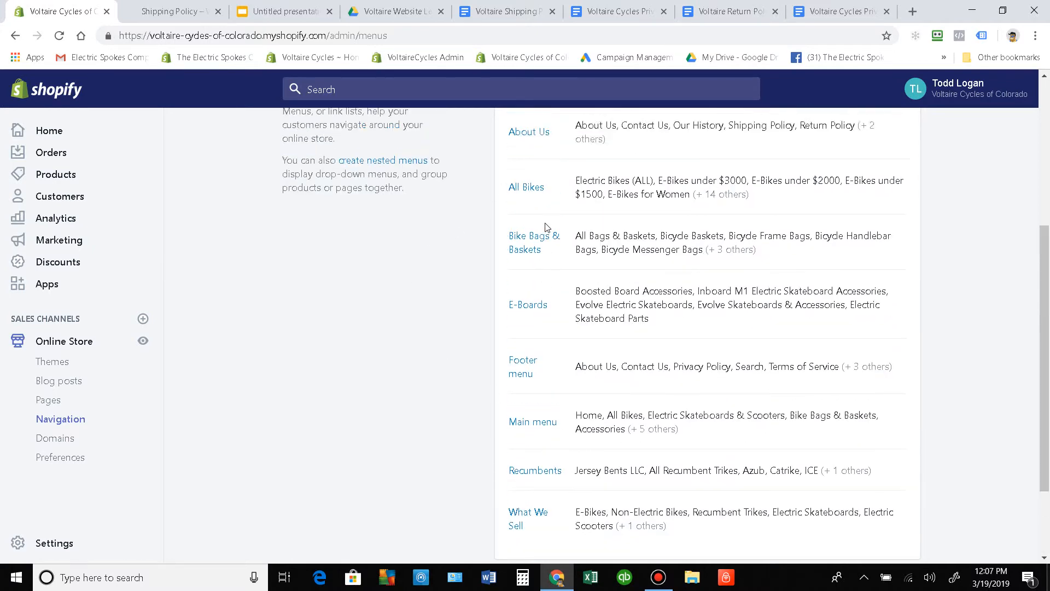
pyautogui.scroll(-2, 534, 271)
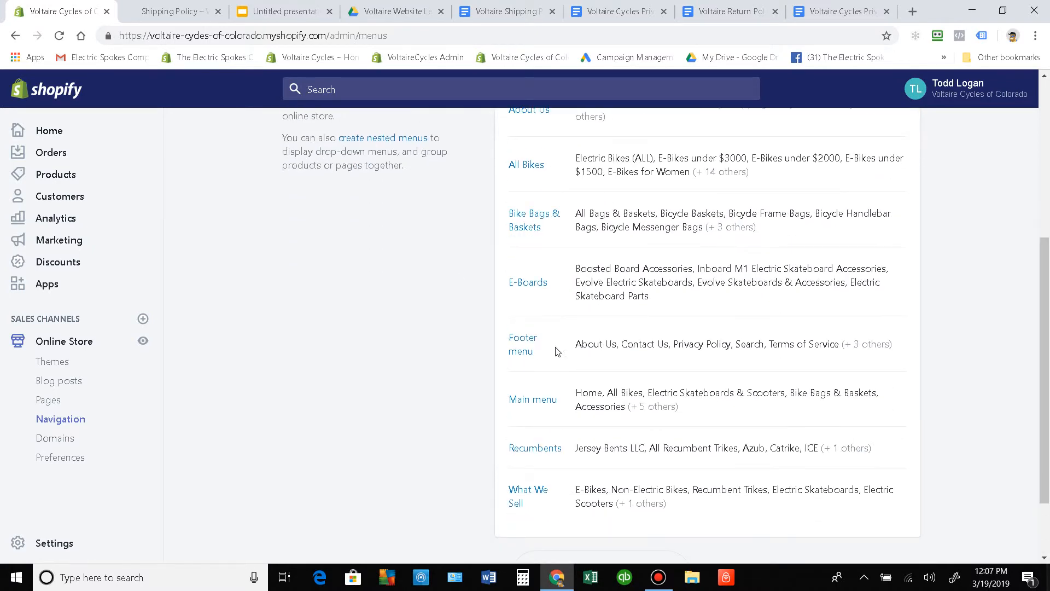
pyautogui.click(533, 403)
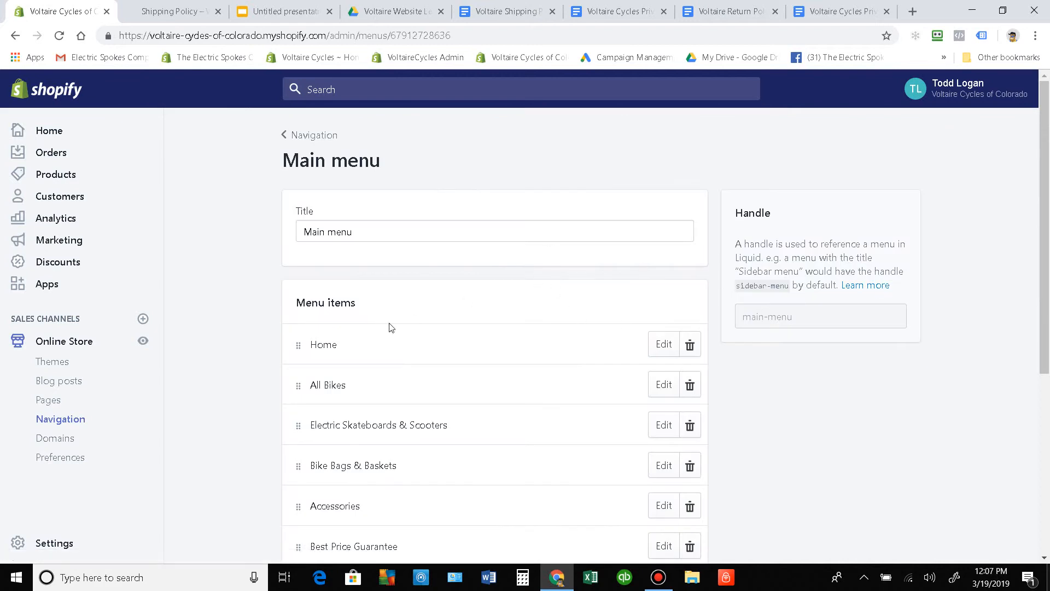
pyautogui.scroll(-3, 350, 419)
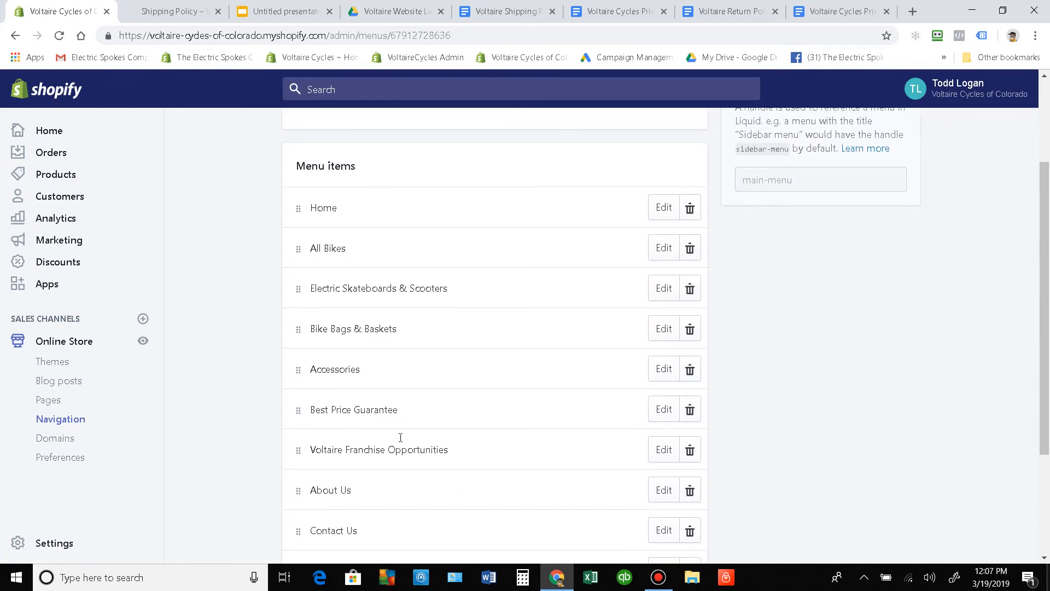
pyautogui.scroll(-2, 403, 375)
pyautogui.scroll(1, 383, 328)
pyautogui.scroll(4, 404, 340)
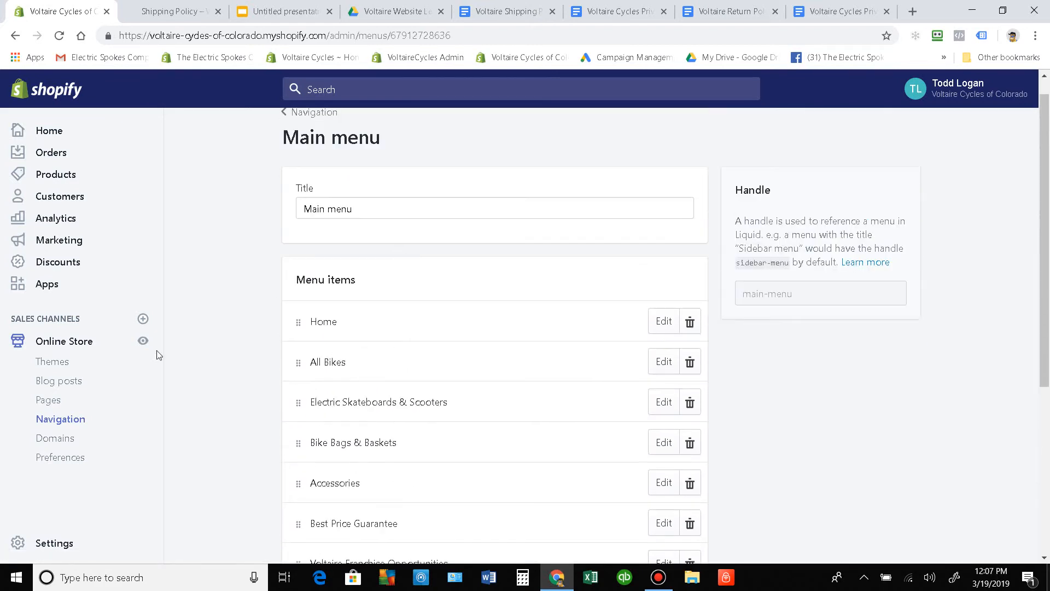
pyautogui.scroll(1, 327, 403)
pyautogui.click(316, 135)
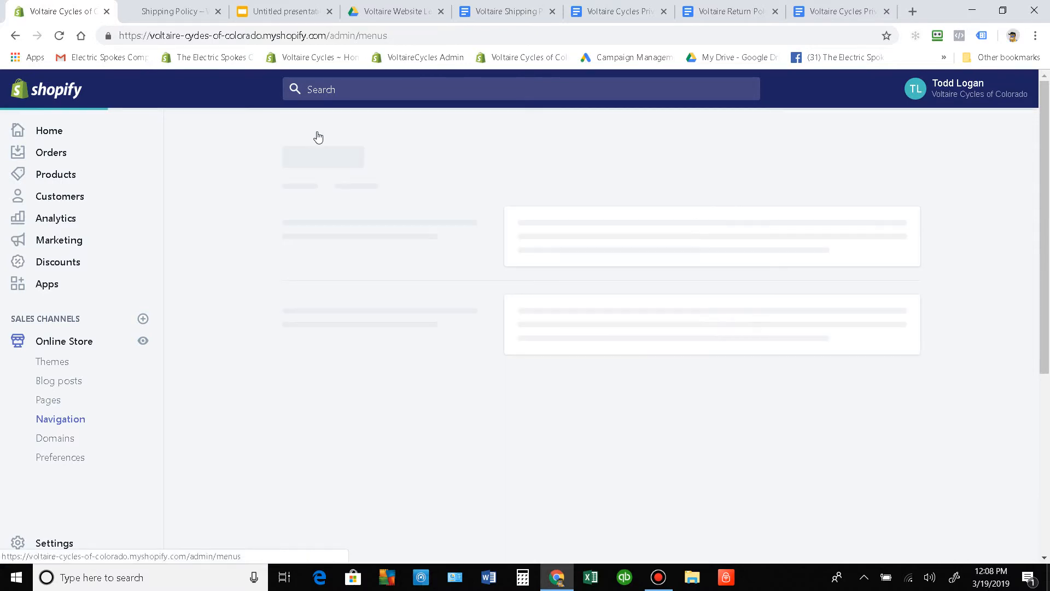
# Step: Look through the Navigation page's full list of menus, from About Us to What We Sell, and the items in each
pyautogui.scroll(-2, 565, 453)
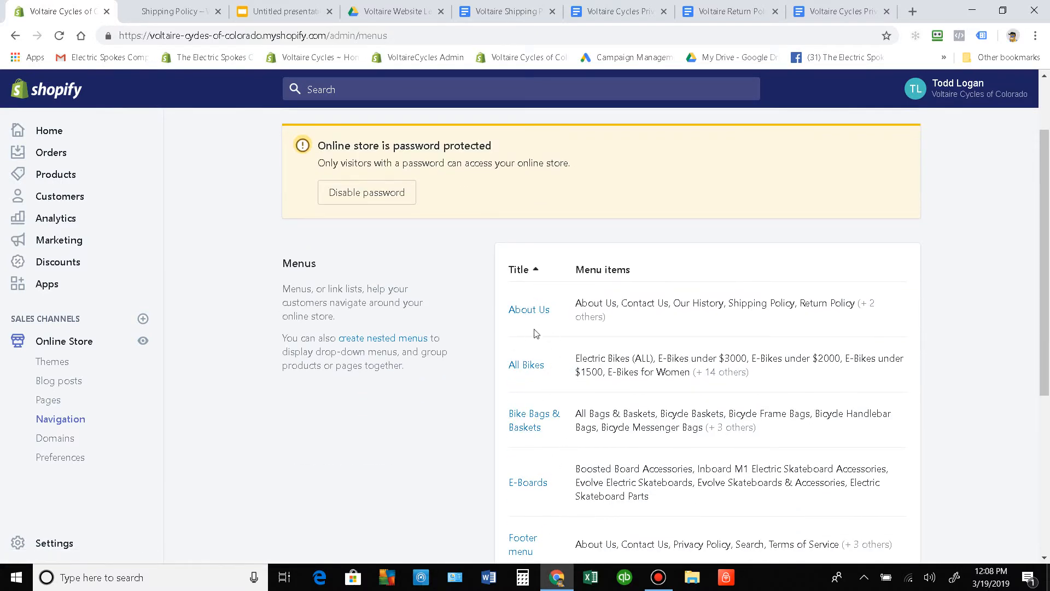
pyautogui.scroll(-4, 542, 426)
pyautogui.scroll(-1, 535, 454)
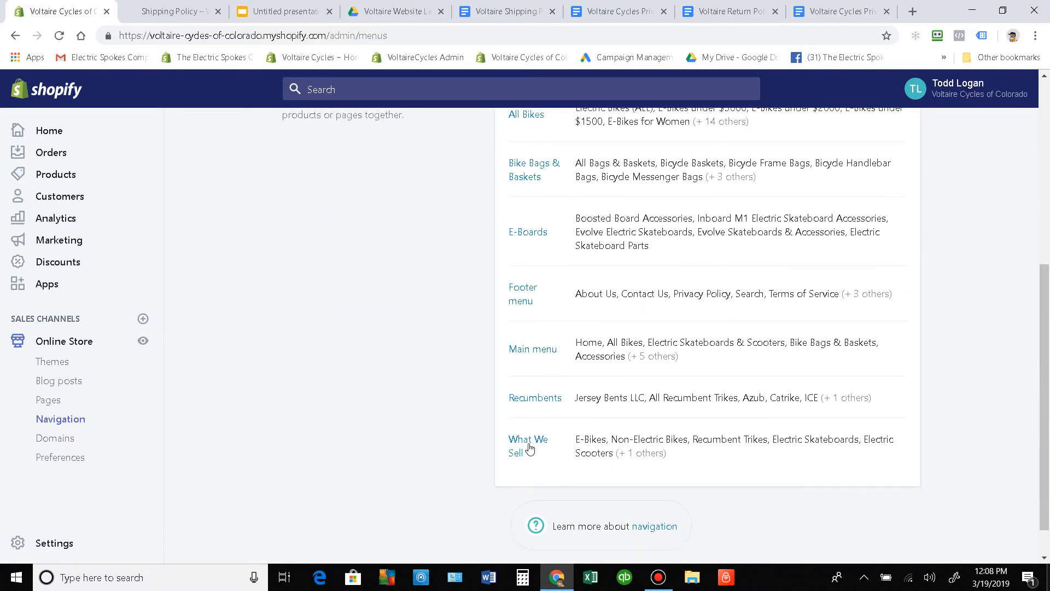
pyautogui.scroll(3, 396, 335)
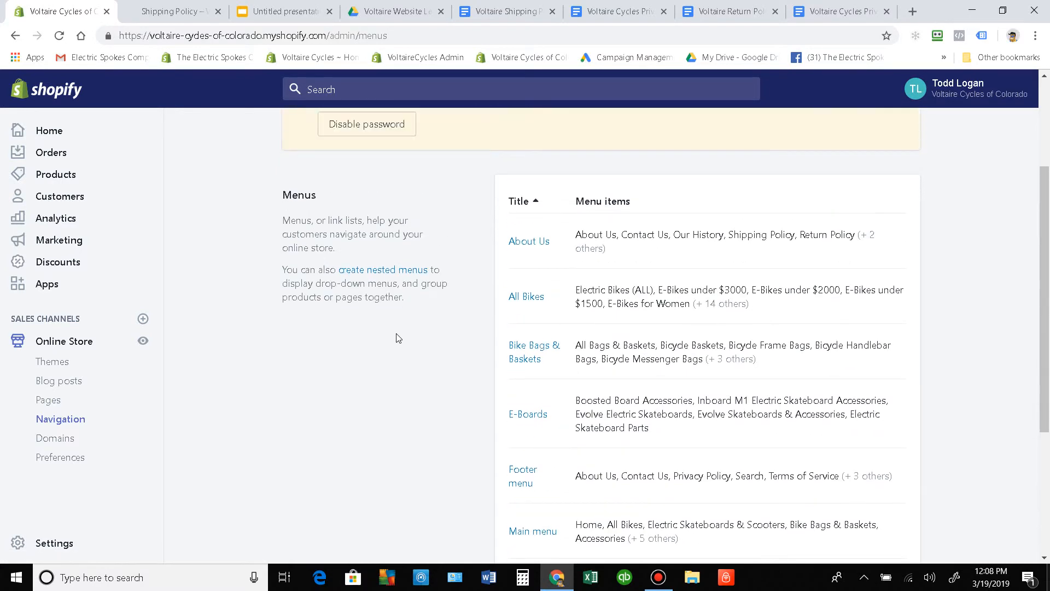
pyautogui.scroll(2, 400, 343)
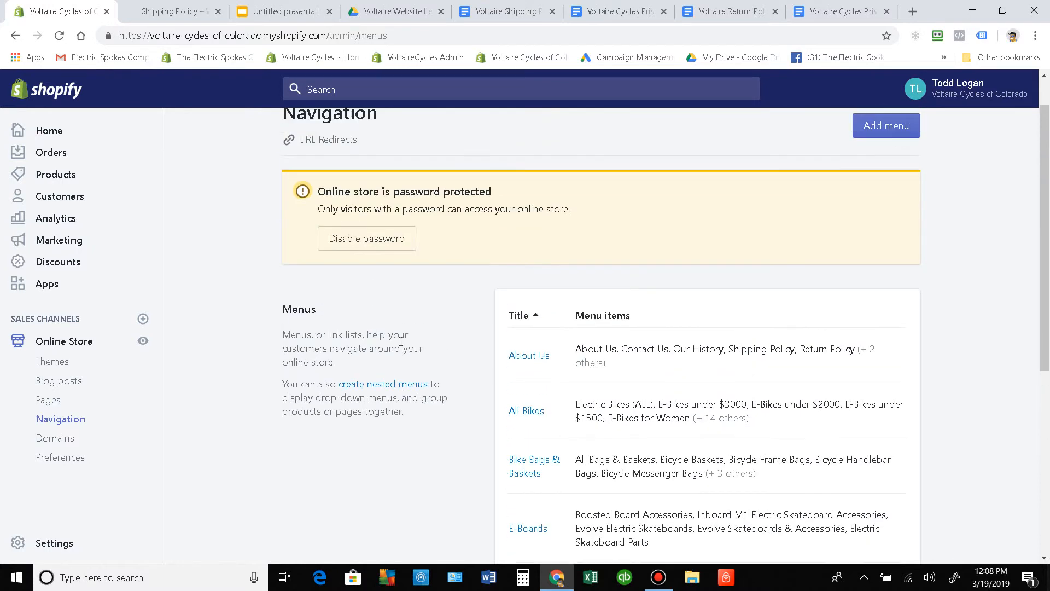
pyautogui.scroll(1, 403, 342)
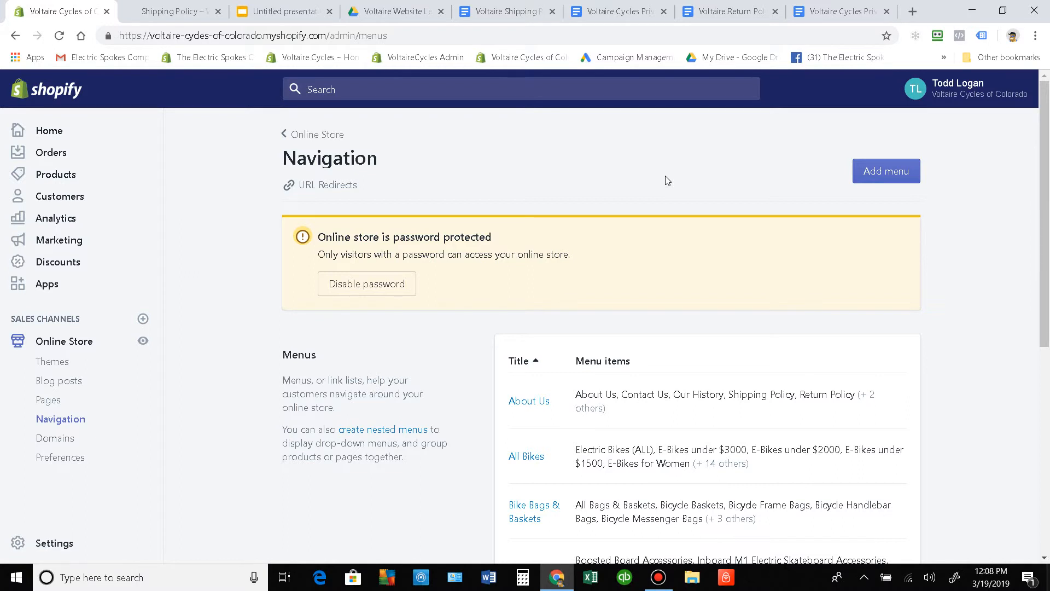
pyautogui.scroll(-1, 663, 167)
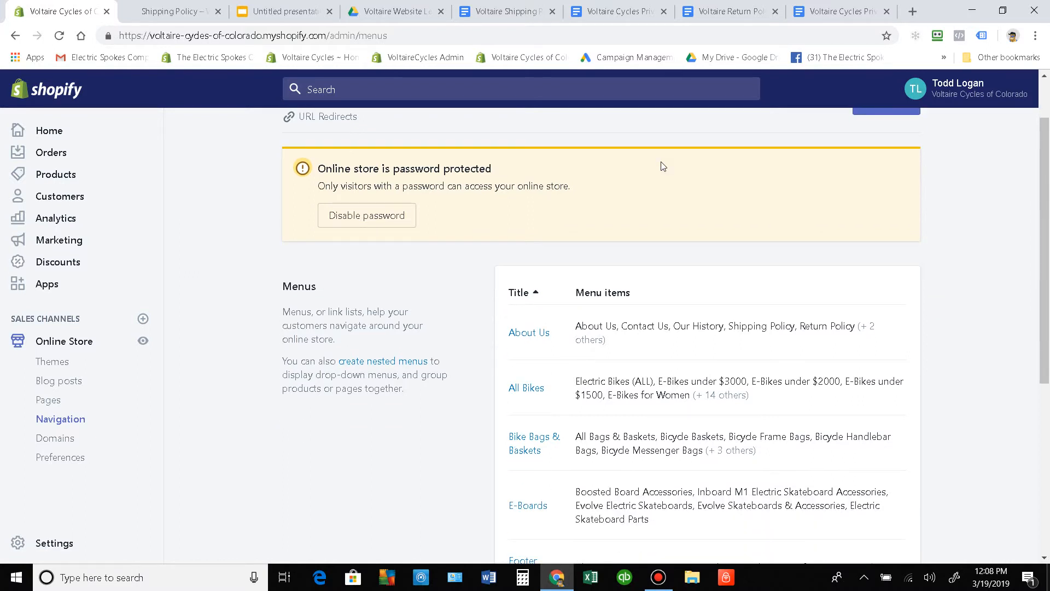
pyautogui.scroll(1, 663, 167)
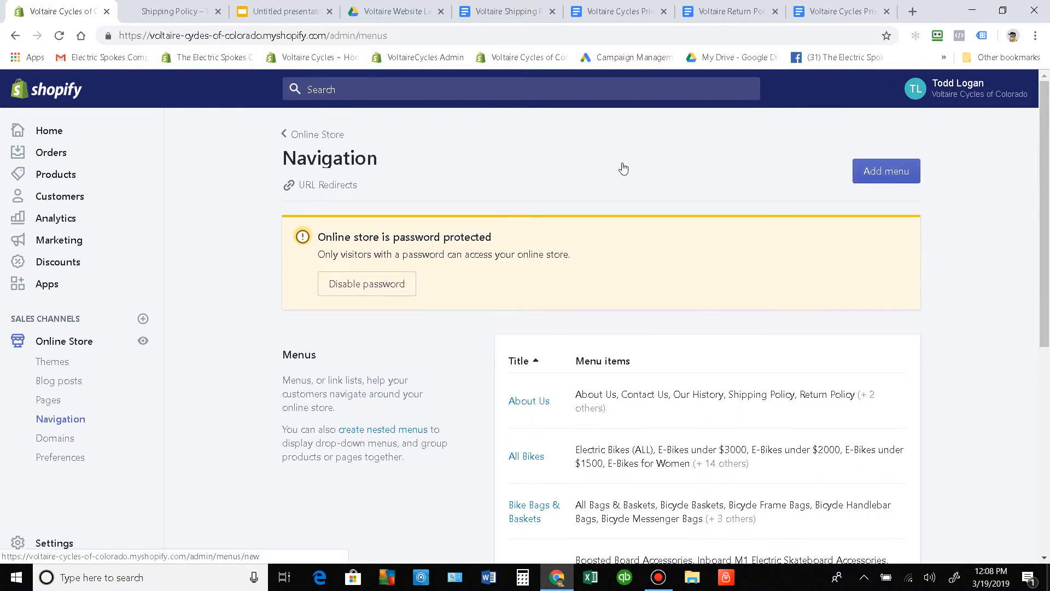
pyautogui.scroll(-1, 620, 164)
pyautogui.scroll(1, 620, 164)
pyautogui.scroll(-3, 557, 471)
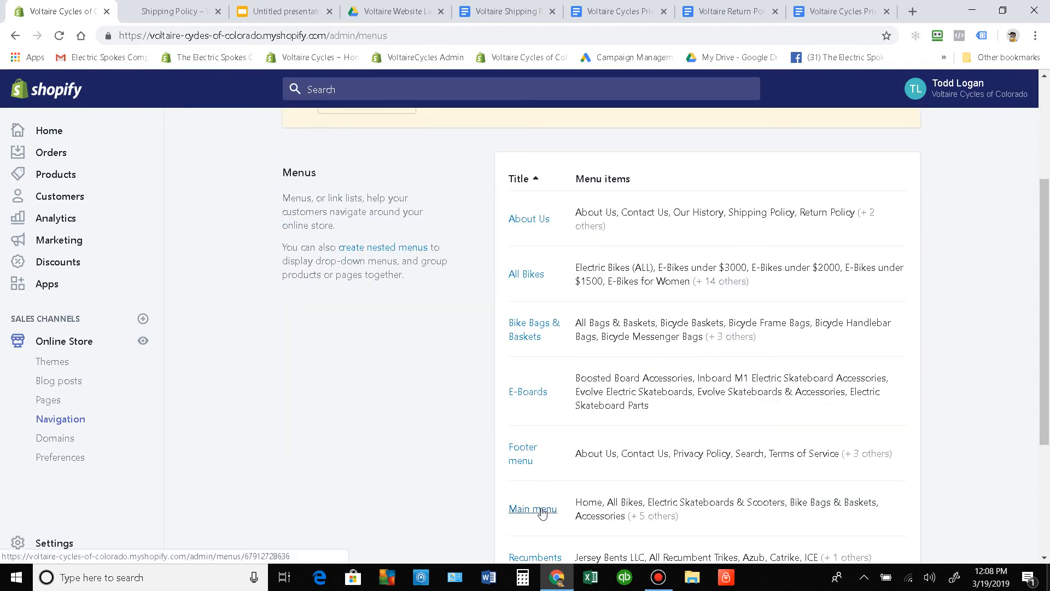
pyautogui.scroll(2, 675, 321)
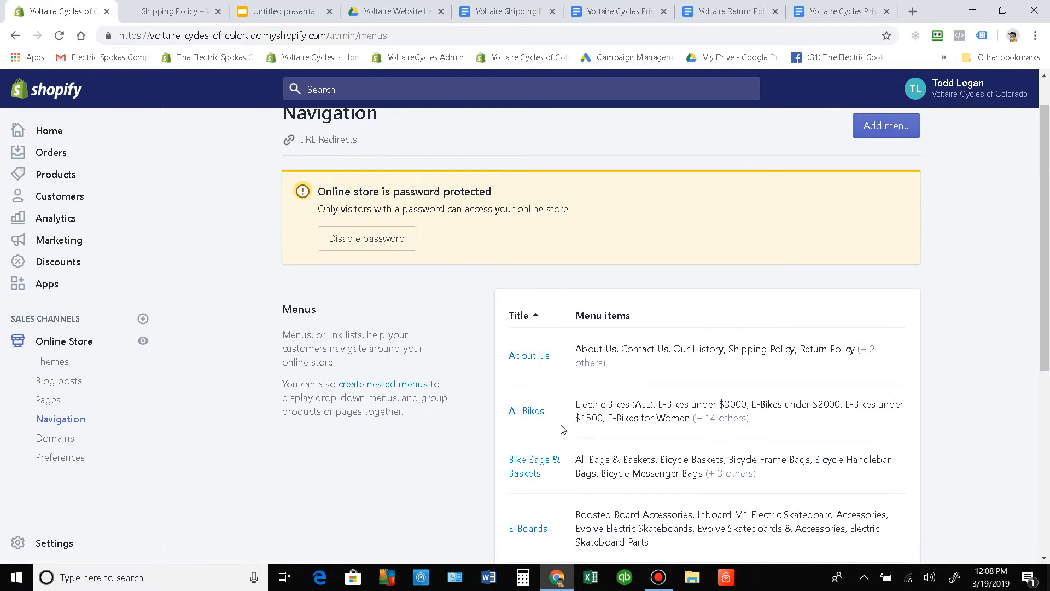
pyautogui.scroll(-1, 605, 446)
pyautogui.scroll(2, 602, 438)
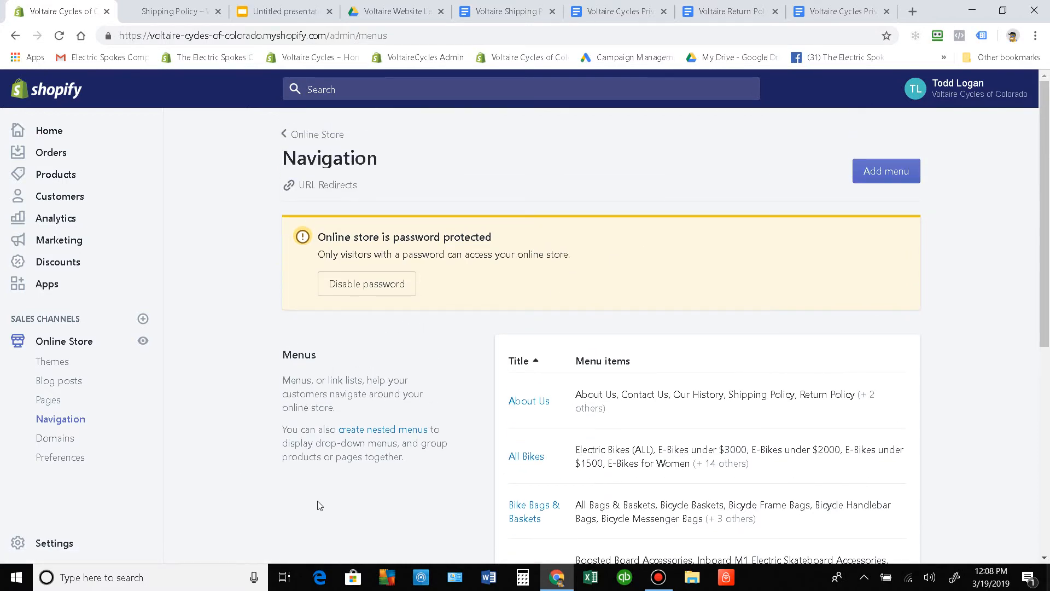
# Step: Switch to the Google Slides presentation and highlight the last two agenda bullets, from "Adding Pages to your About Us Navigation Menu" to "Review & End"
pyautogui.click(279, 11)
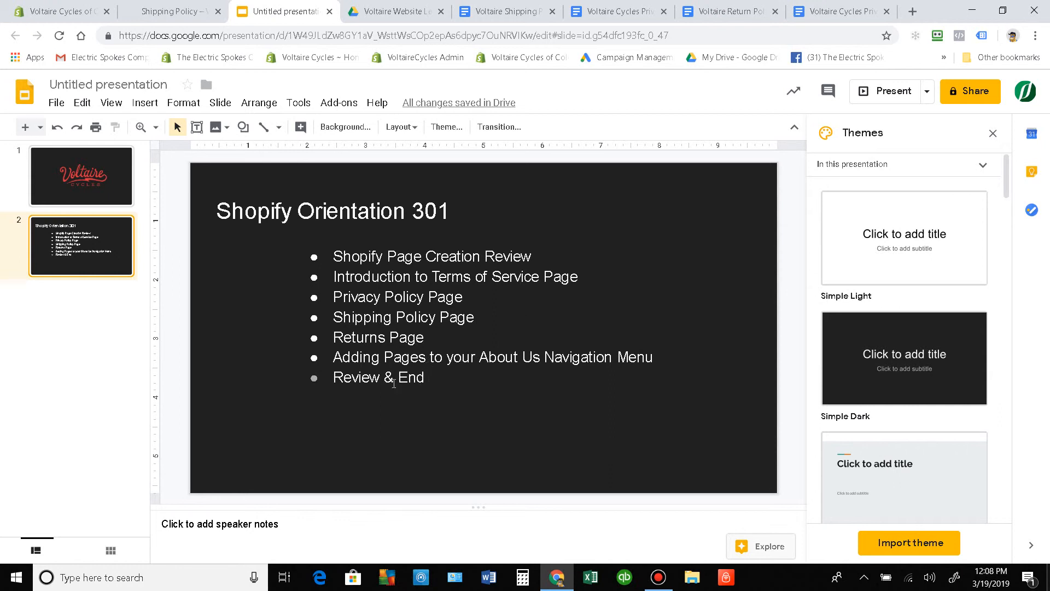
pyautogui.moveTo(425, 377); pyautogui.dragTo(369, 377)
pyautogui.moveTo(316, 331); pyautogui.dragTo(321, 366)
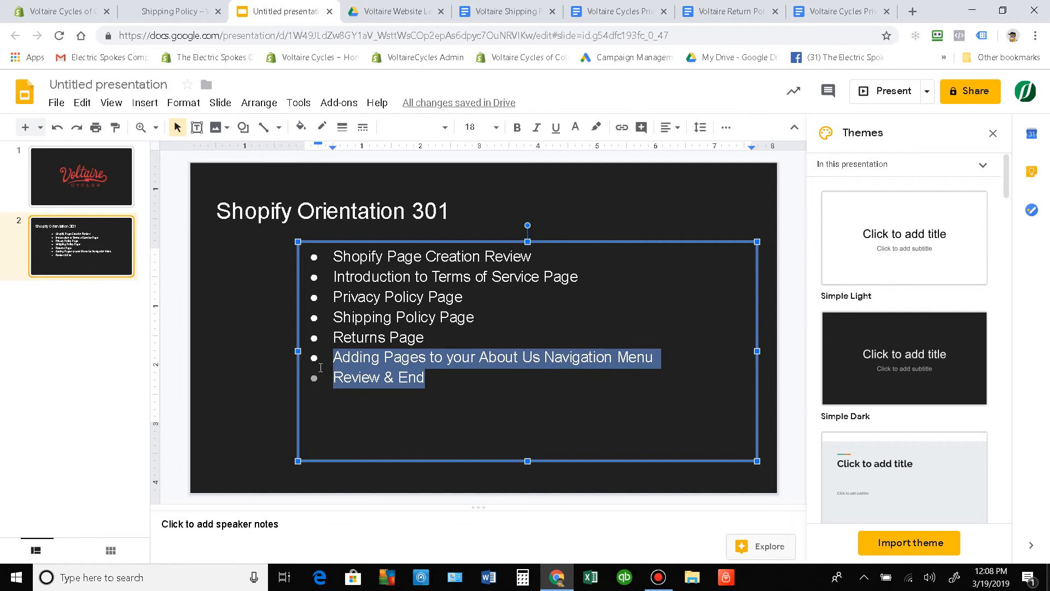